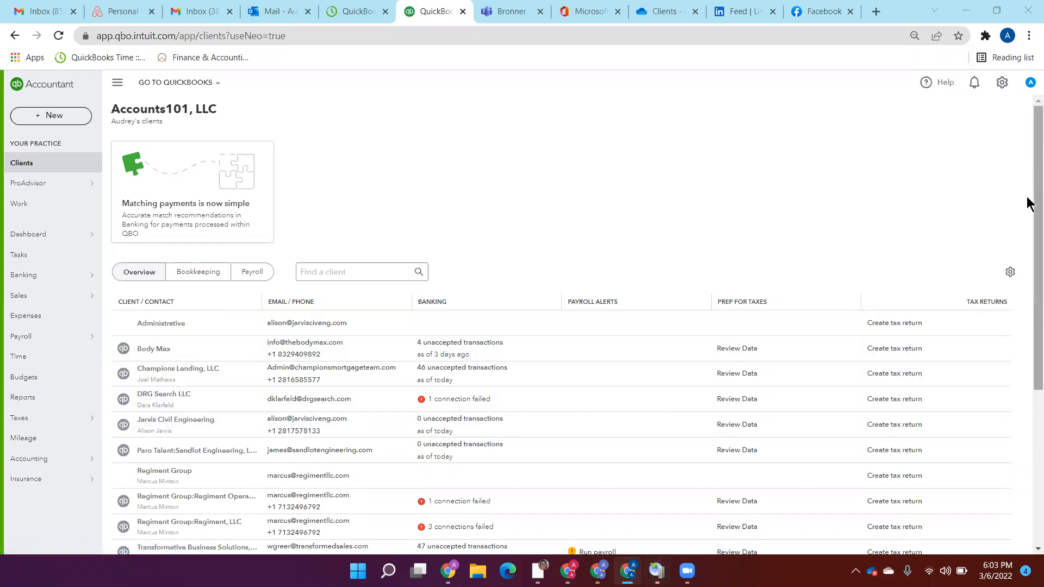
Step: Try to find the client by searching the client list for "west u"
click(375, 266)
text(west u)
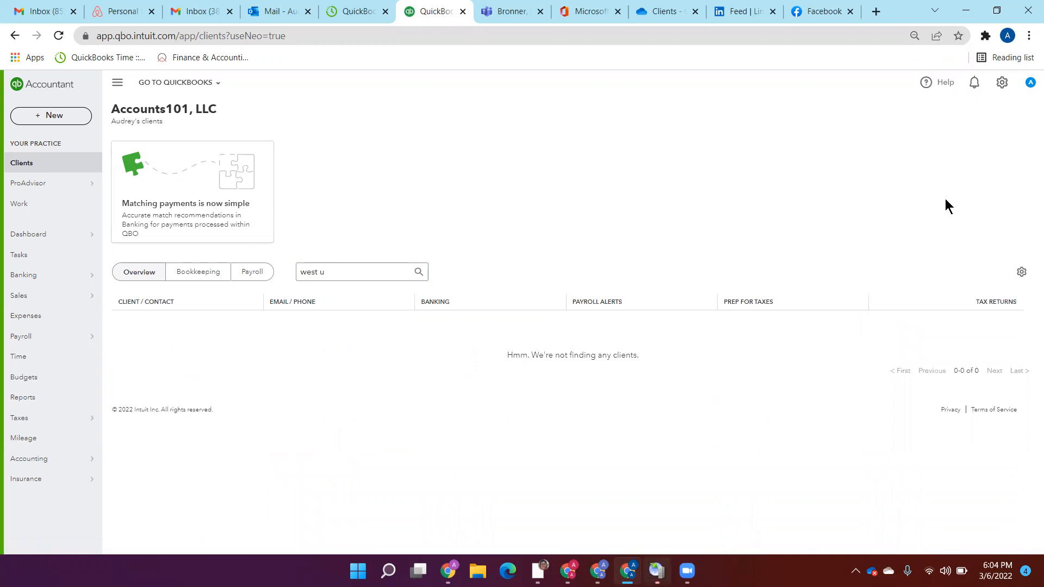
click(382, 270)
click(350, 277)
key(BackSpace)
key(BackSpace)
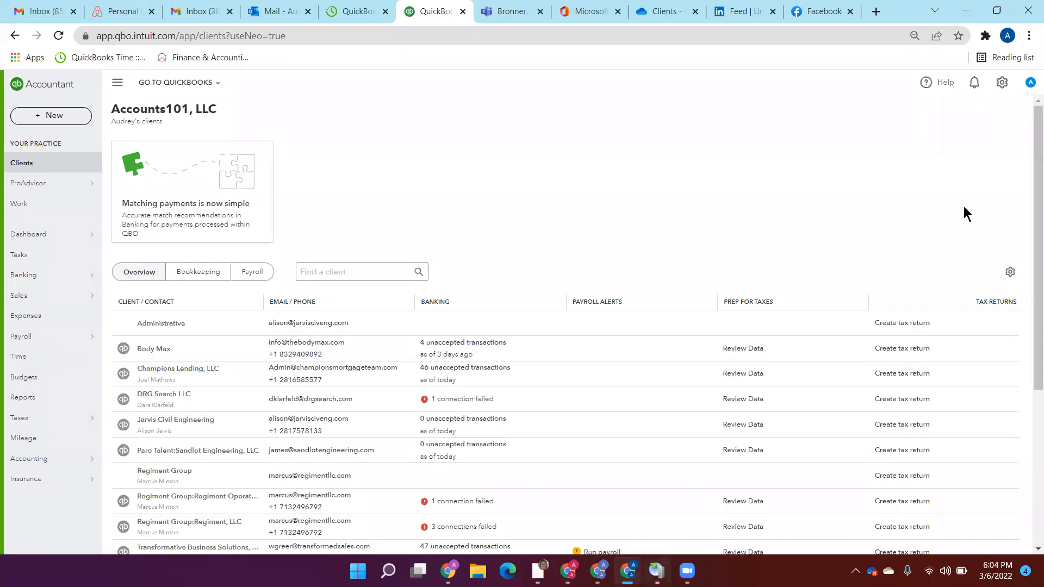
Step: Open the QuickBooks file of the client West U Cub Scout Pack 266 from the client list
drag(1027, 205, 1028, 396)
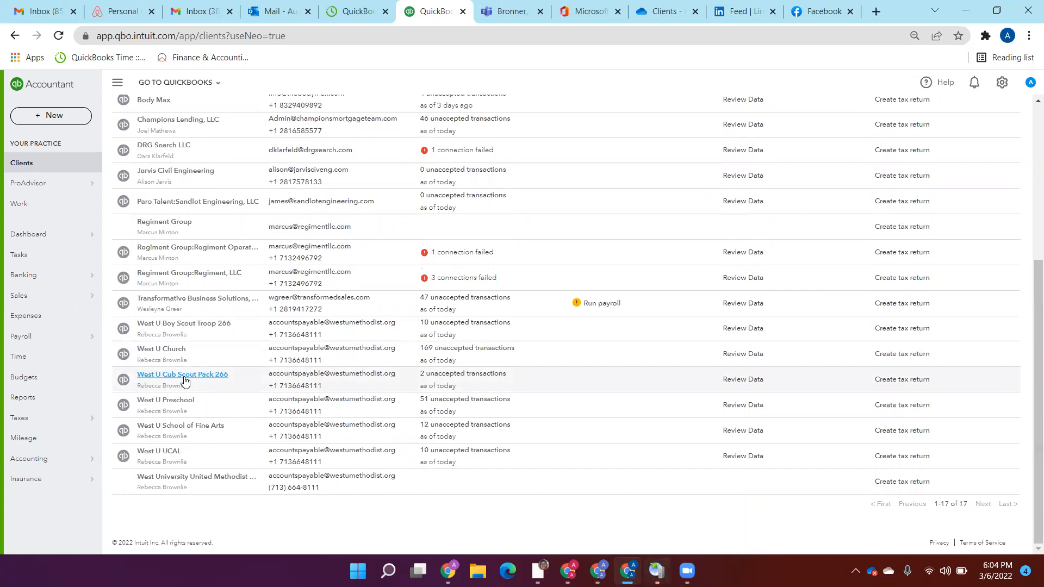
click(124, 379)
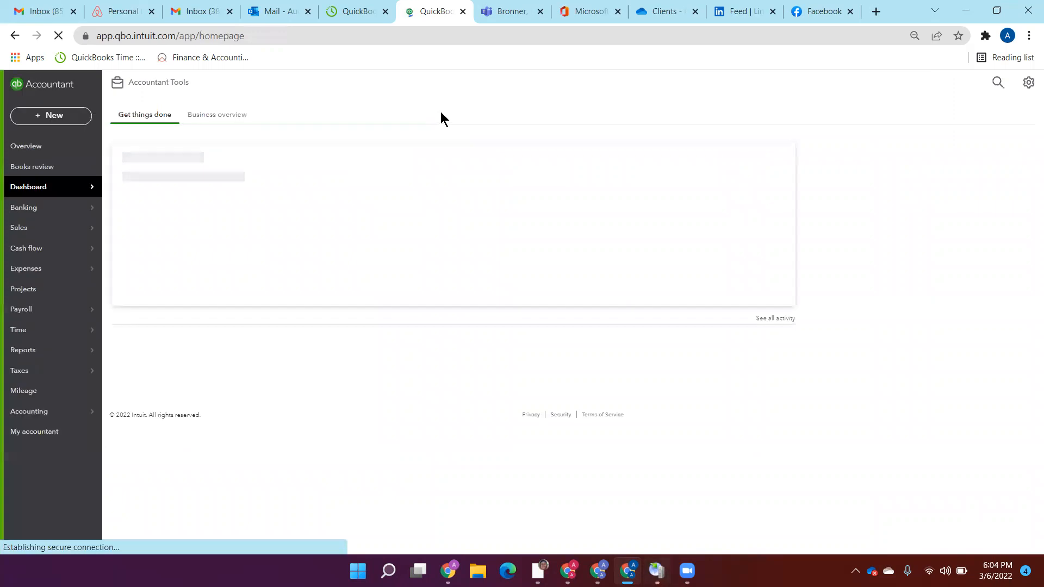
Step: Switch to OneDrive and open the Workpapers folder under Clients, West U - BB, 2022, 2202
click(504, 9)
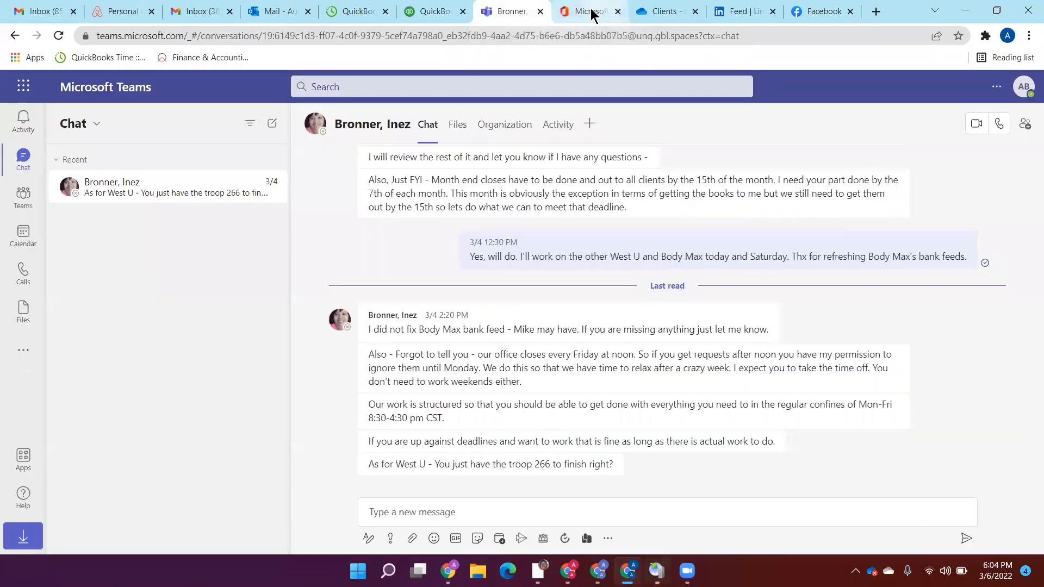
click(594, 13)
click(665, 13)
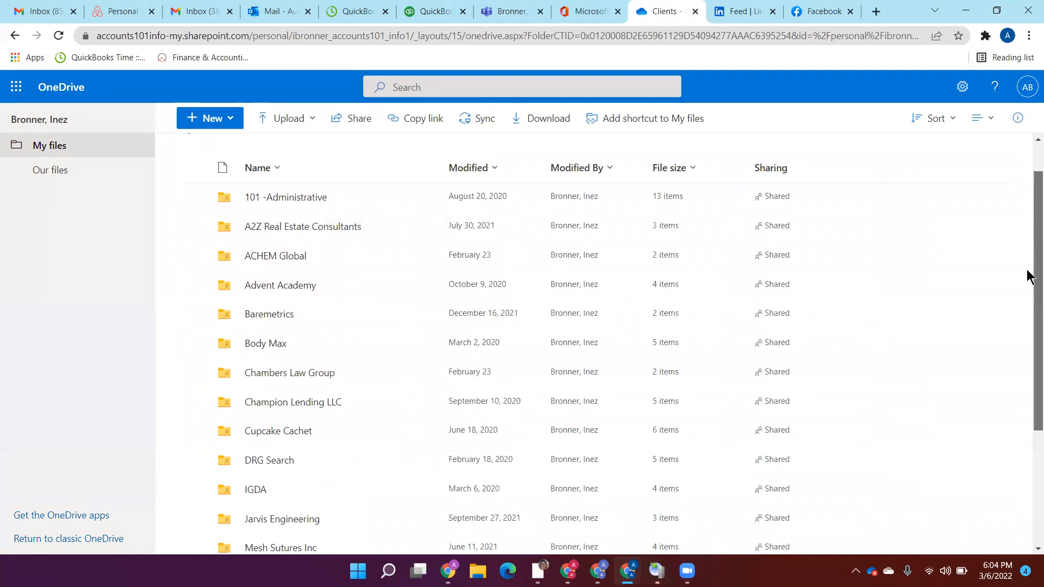
scroll(1027, 288, down, 4)
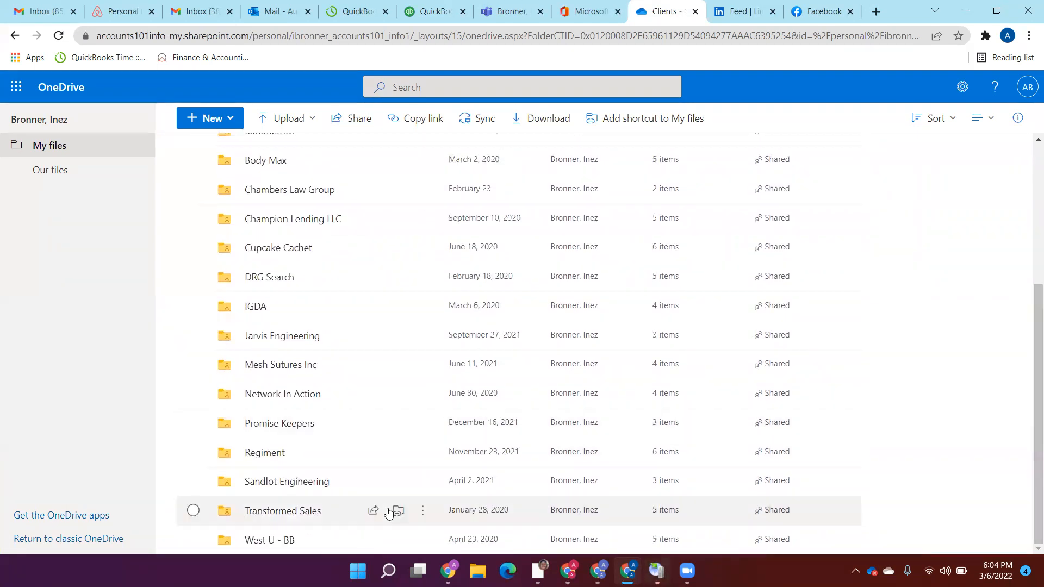
click(274, 532)
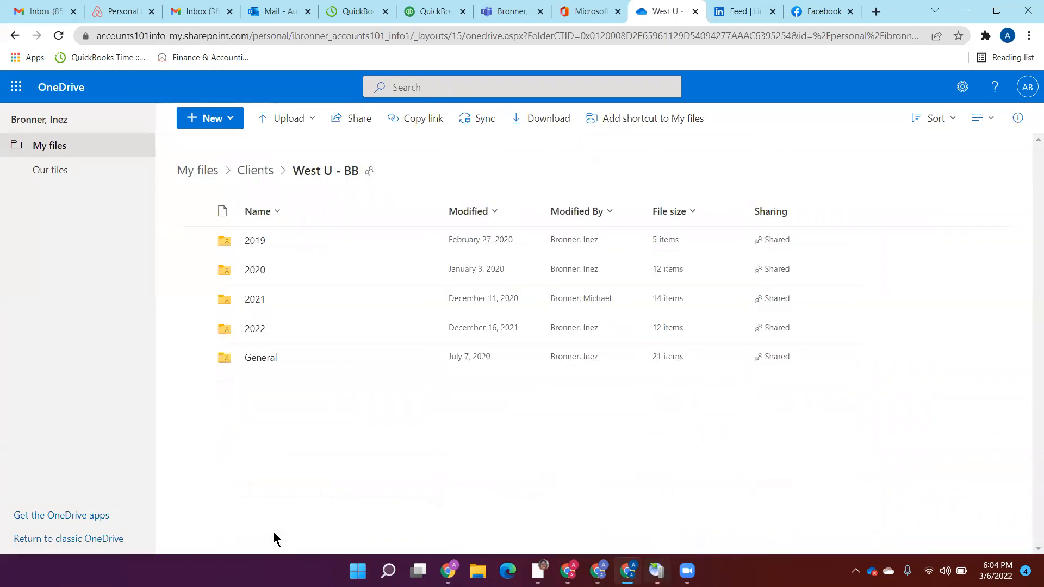
click(259, 329)
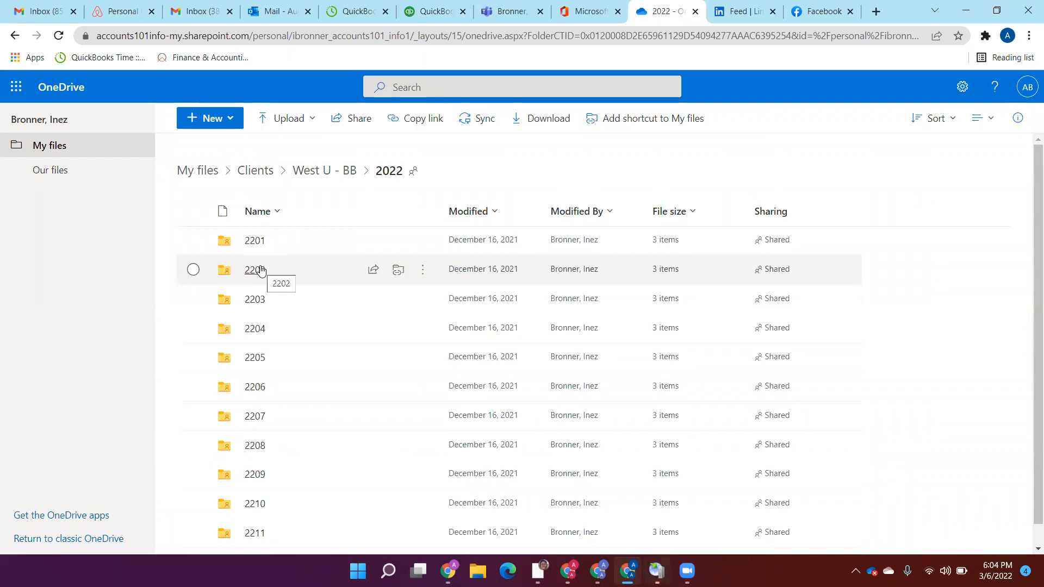
click(260, 270)
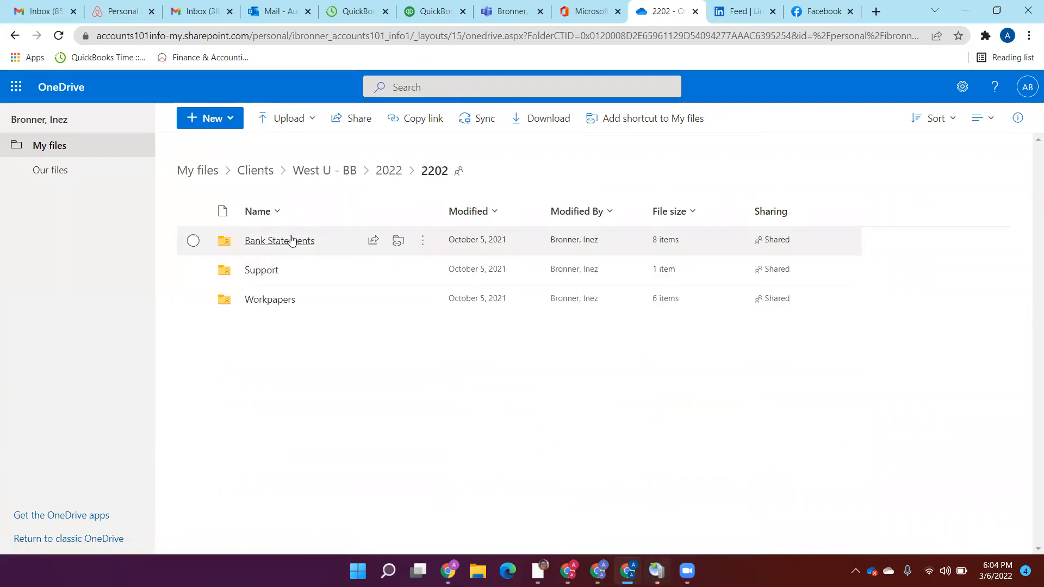
click(271, 300)
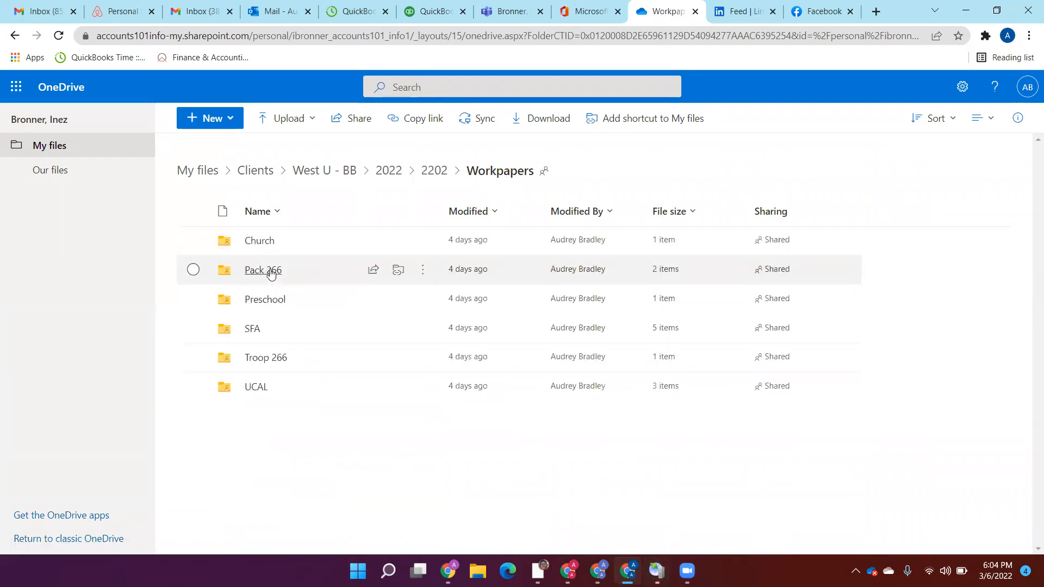
Step: Open 1 - Cash Recon2020.xlsx from the Pack 266 workpapers and check its statement date and balance per balance sheet
click(427, 9)
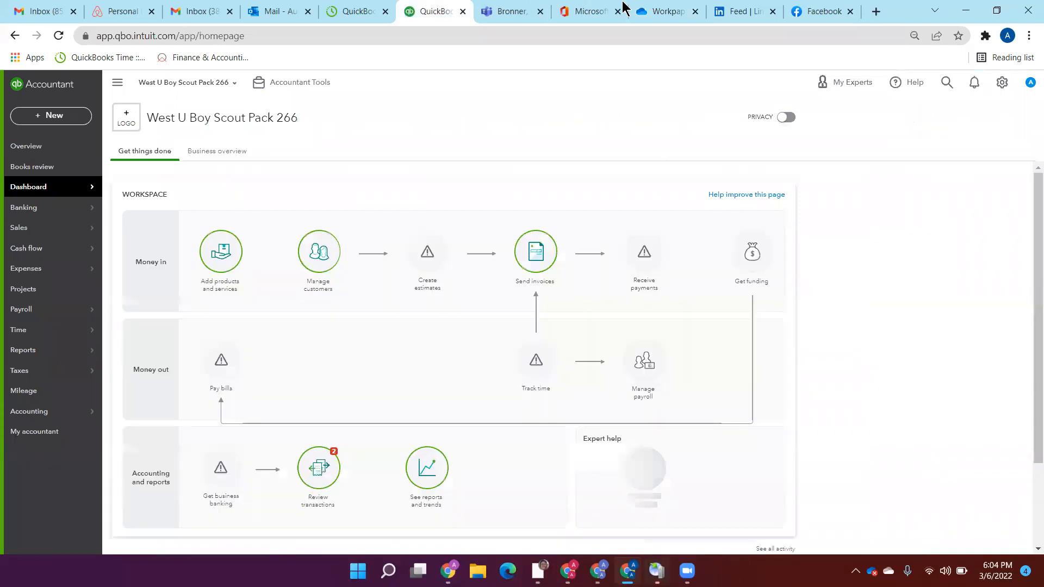
click(655, 11)
click(252, 276)
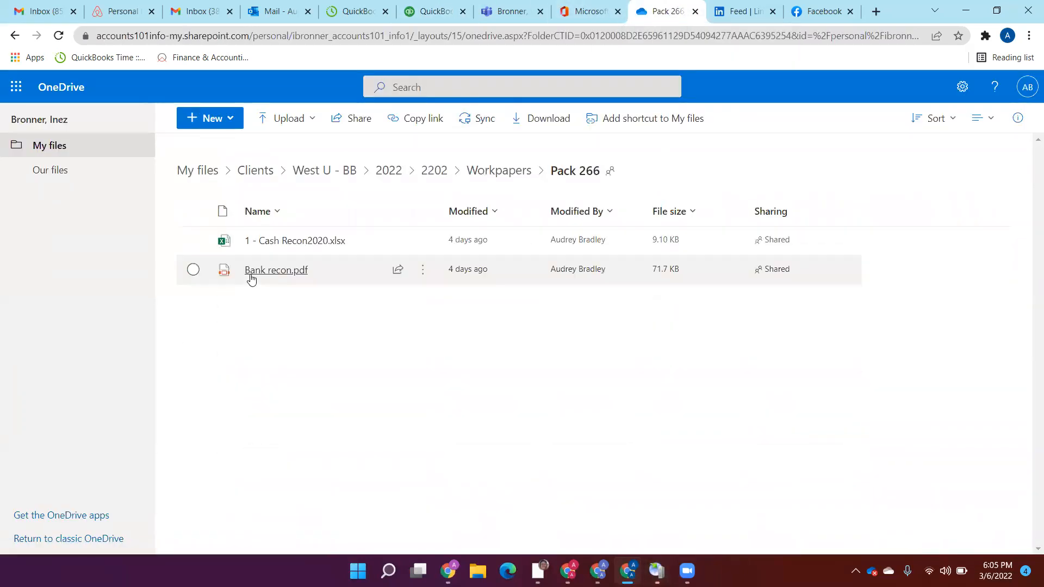
click(286, 240)
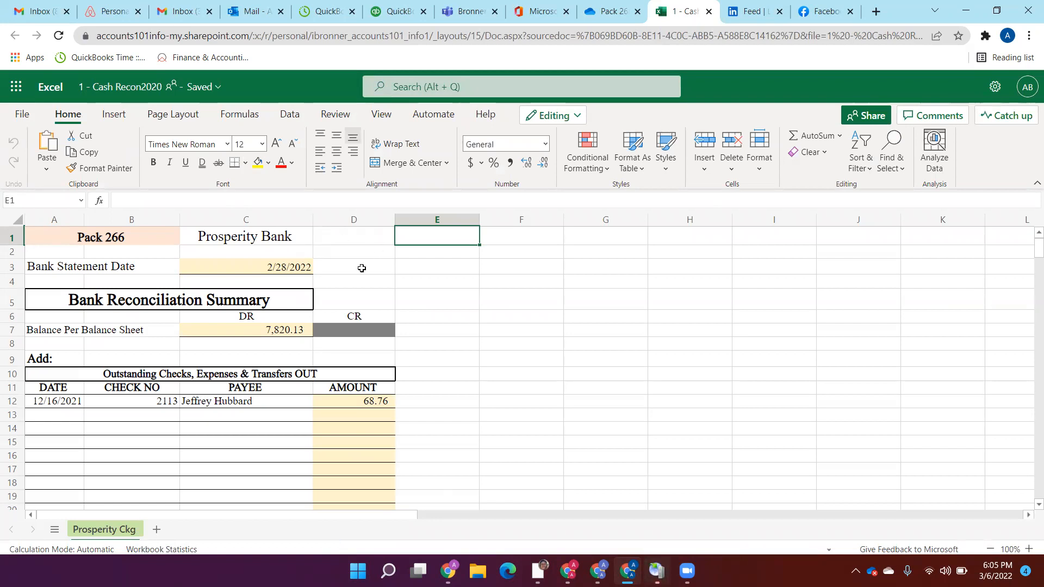
click(263, 264)
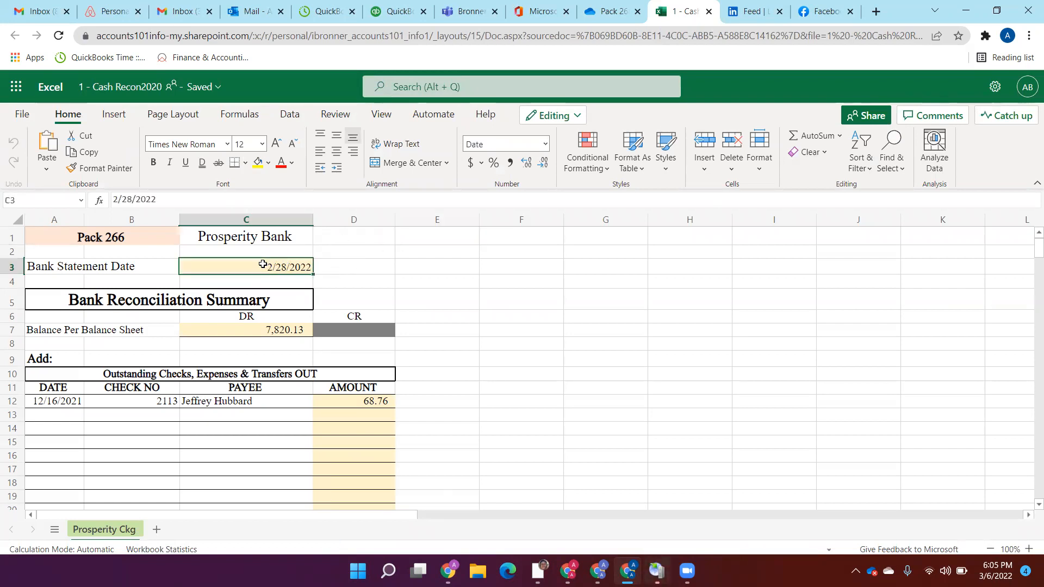
click(226, 331)
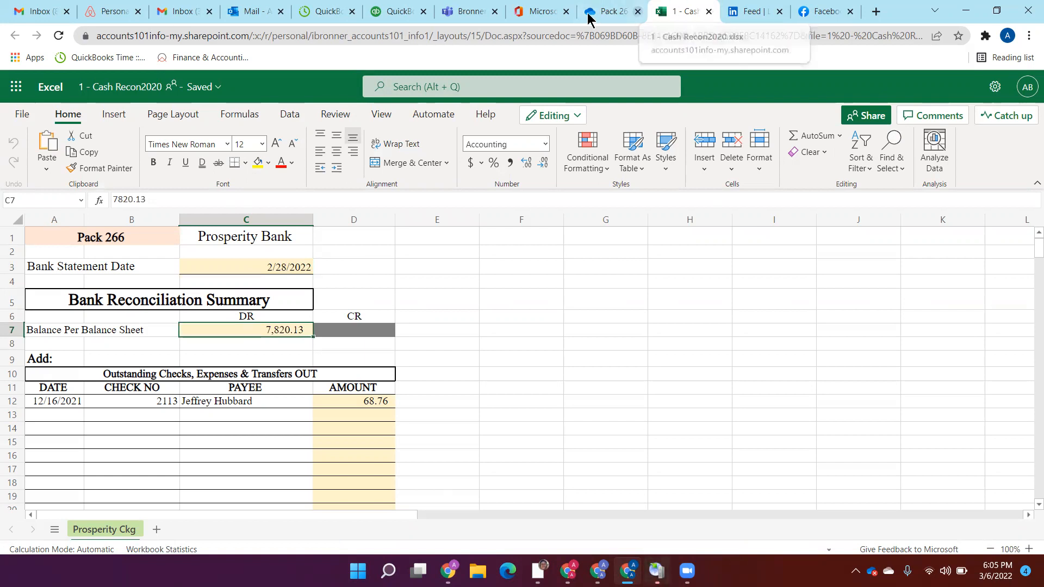
Step: Switch to QuickBooks and open the Balance Sheet report for last month
click(380, 10)
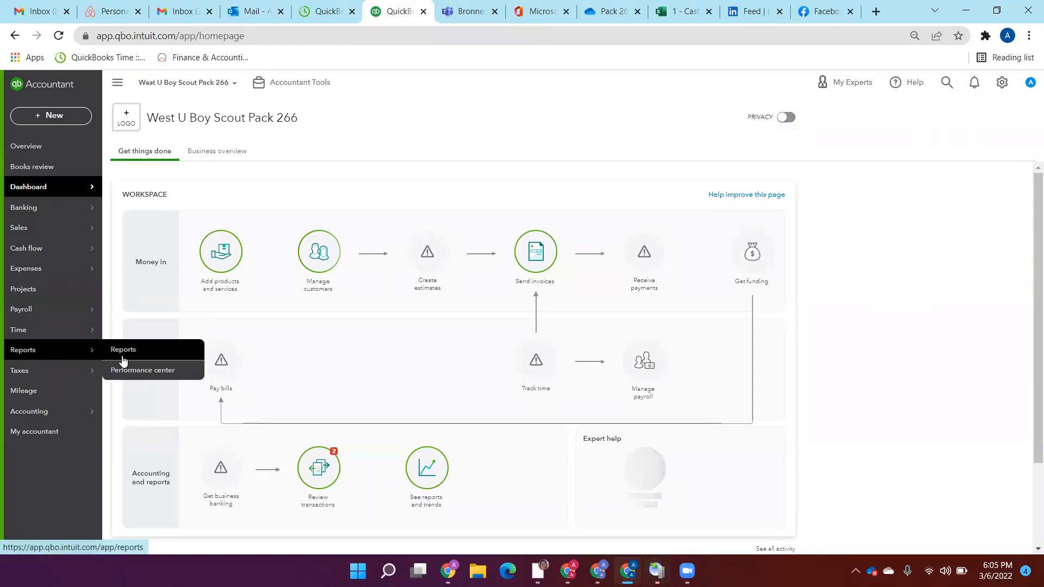
click(123, 360)
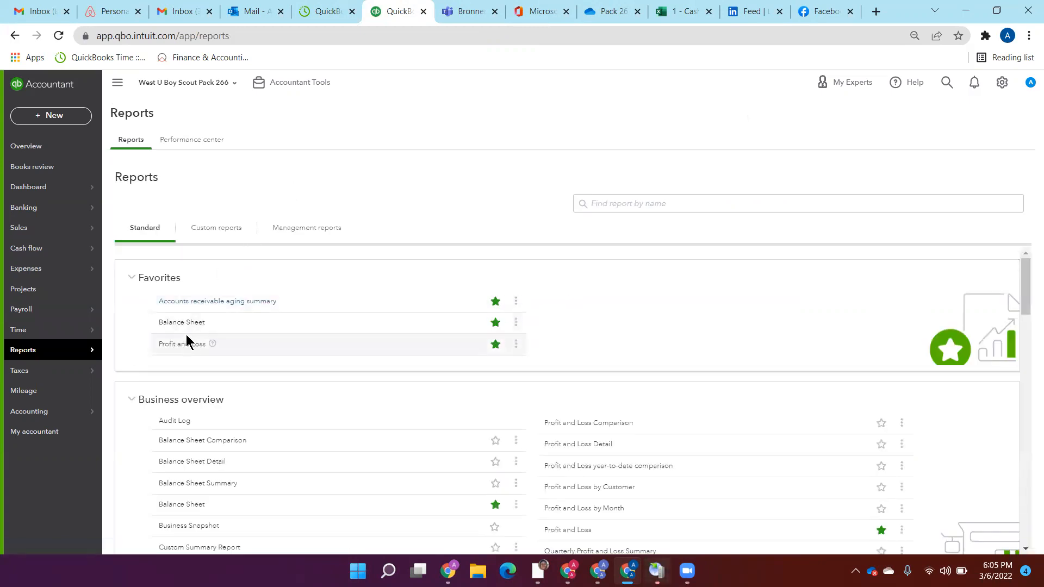
click(196, 323)
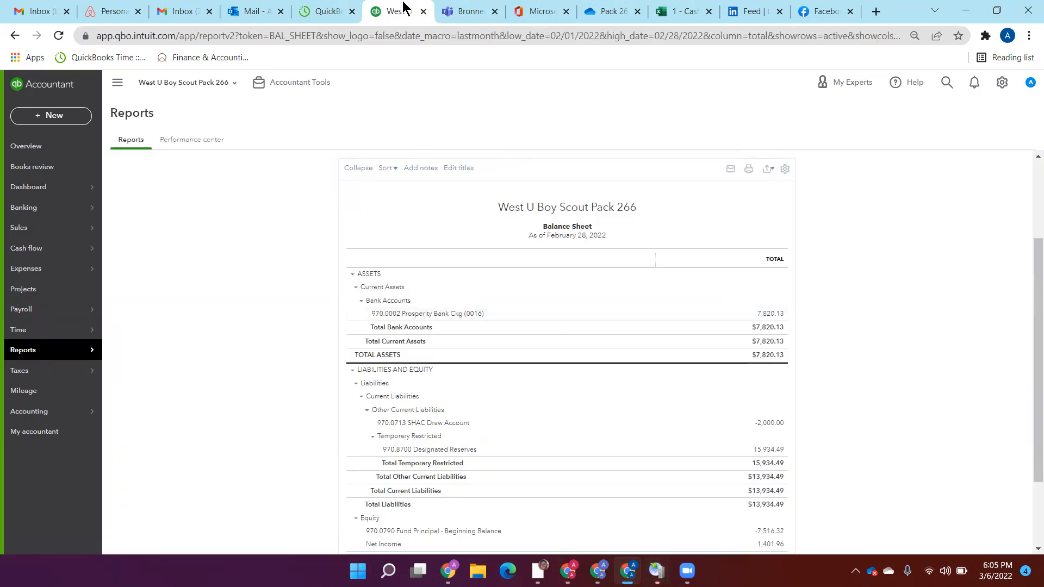
Step: Return to the cash reconciliation workbook beside the QuickBooks report and review the outstanding items, adjusted bank balance and actual statement balance
drag(682, 11, 451, 19)
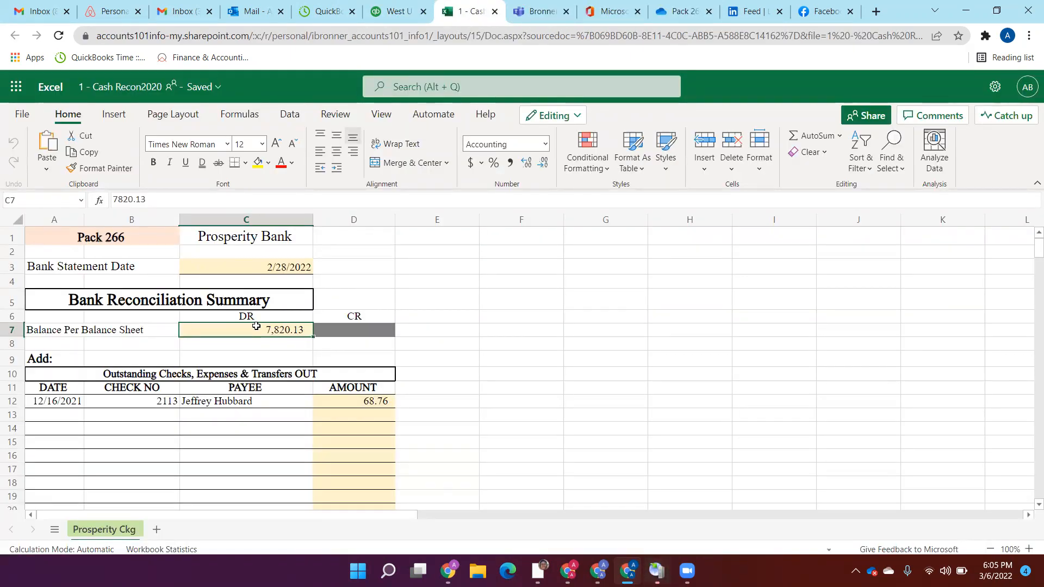
click(422, 402)
key(Down)
key(Down)
key(Down)
key(Down)
key(Down)
key(Down)
key(Down)
key(Down)
key(Down)
key(Down)
key(Down)
key(Down)
key(Down)
key(Down)
key(Down)
key(Down)
key(Down)
key(Down)
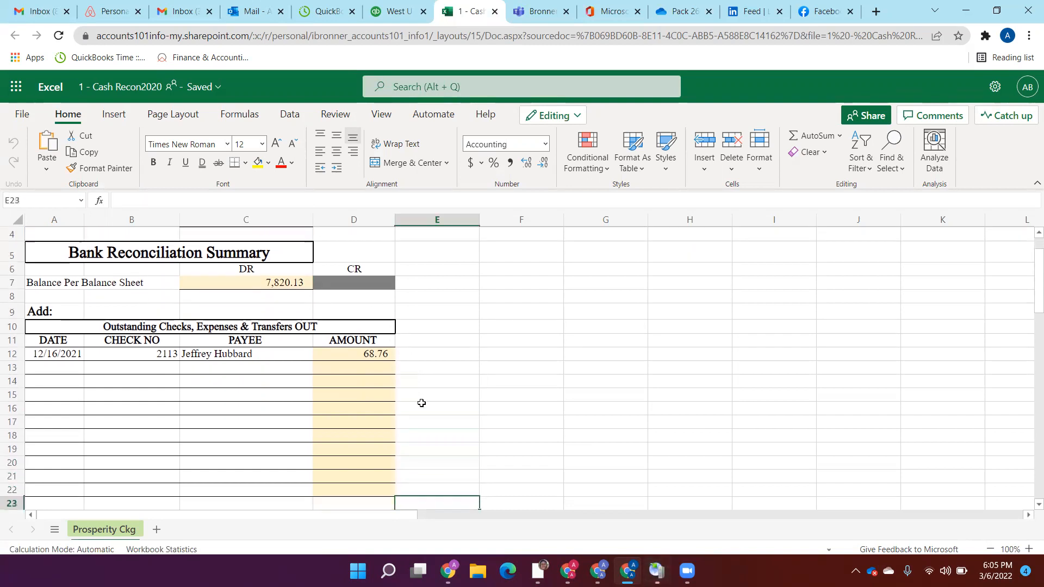
key(Down)
key(Down)
key(Down)
key(Down)
key(Down)
key(Down)
key(Down)
key(Down)
key(Down)
key(Down)
key(Down)
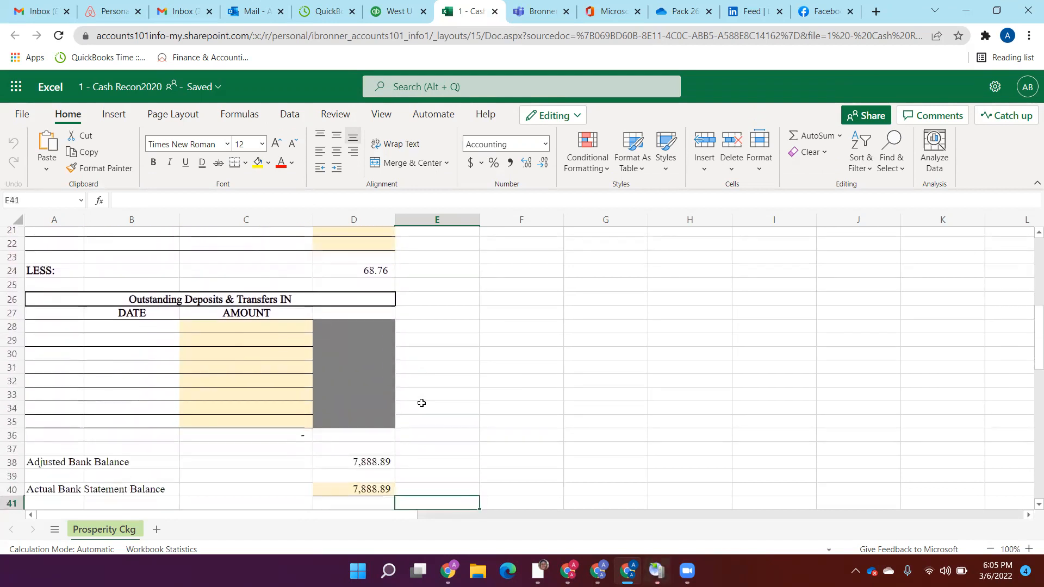
click(362, 463)
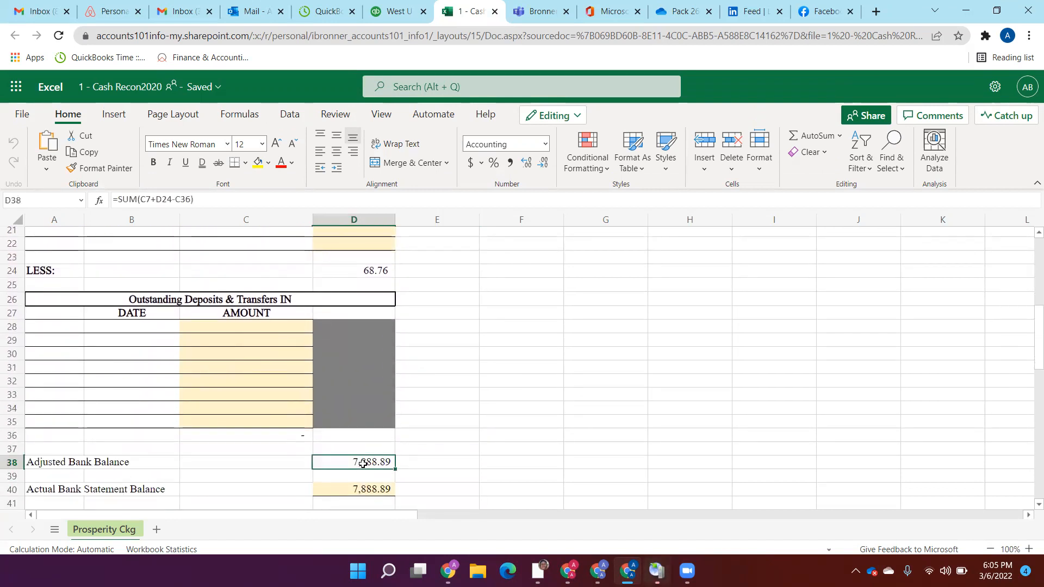
click(410, 491)
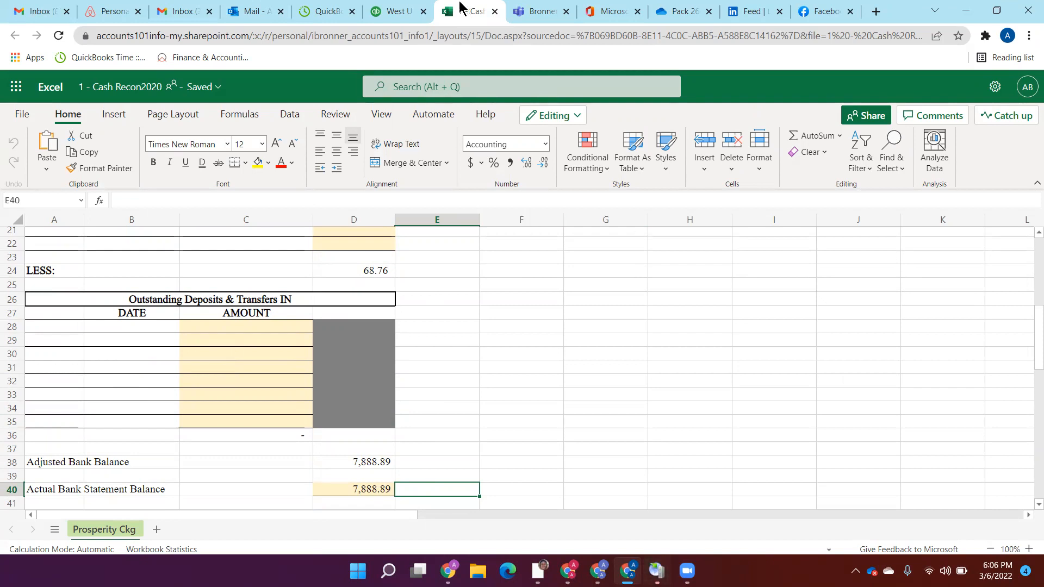
click(399, 11)
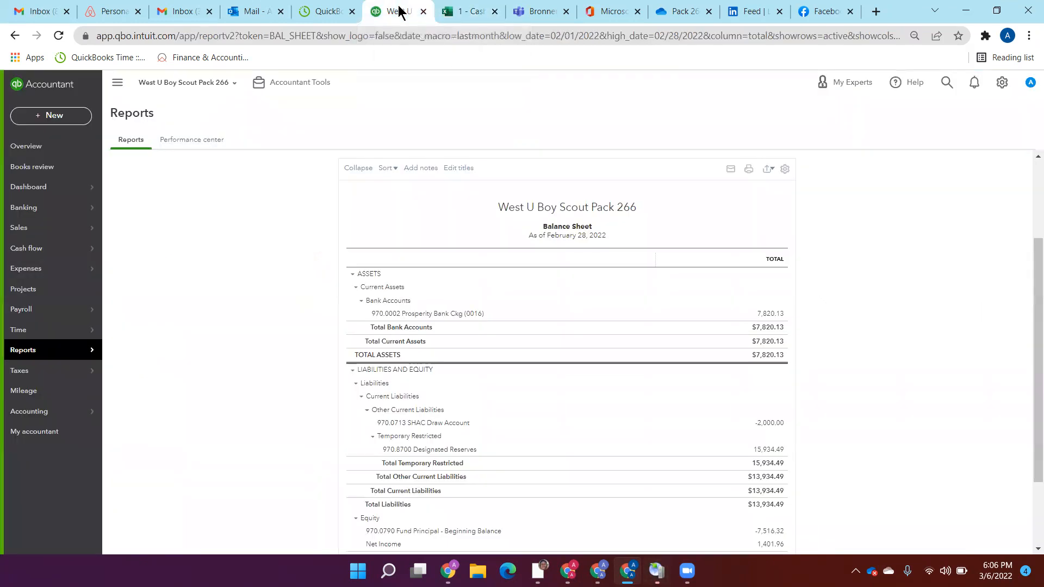
click(535, 15)
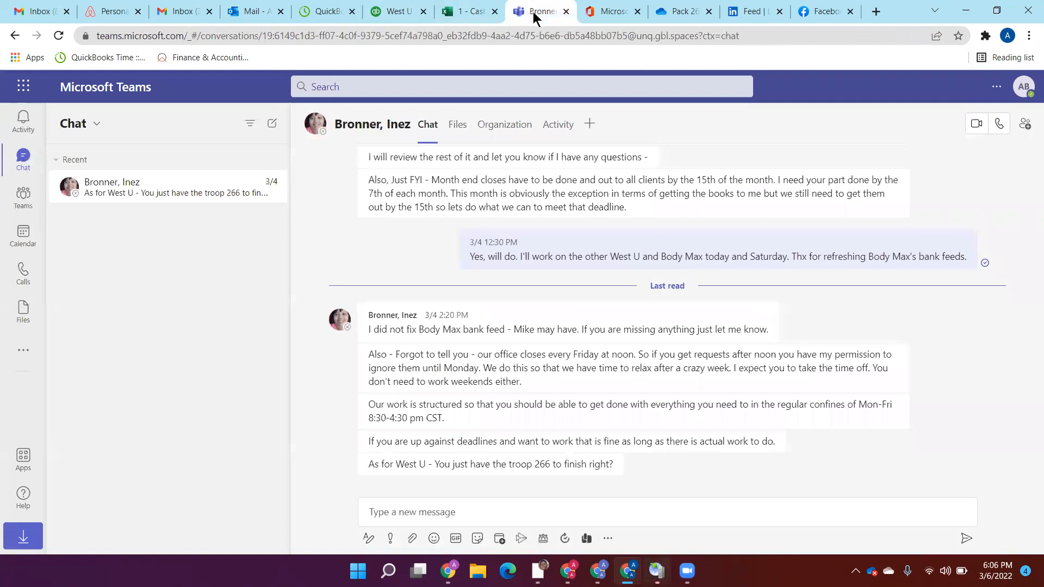
click(466, 15)
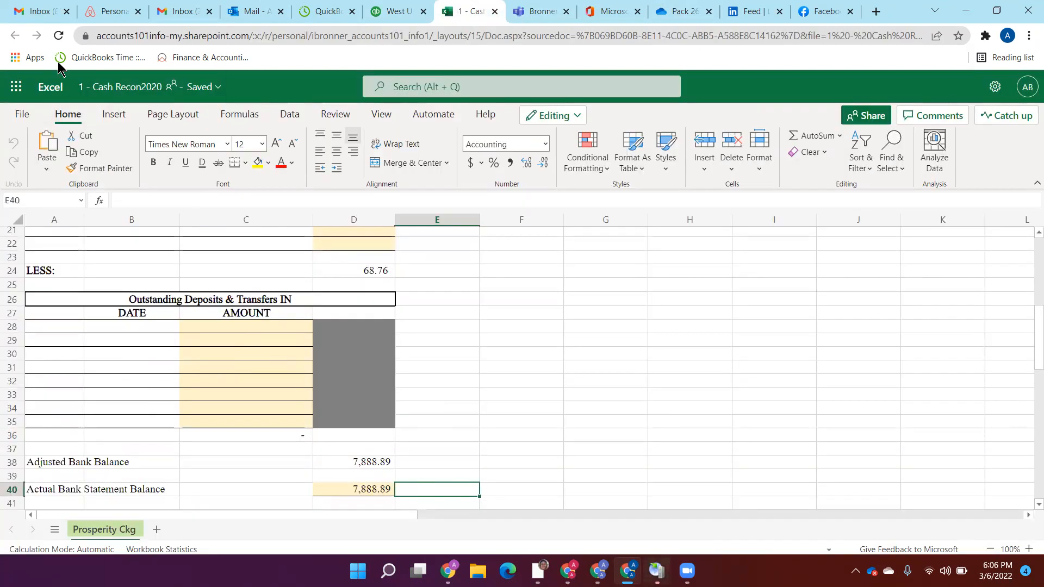
Step: Switch to OneDrive and open the bank statement Pack 266.pdf from the Bank Statements folder of 2202
click(684, 14)
drag(683, 14, 470, 14)
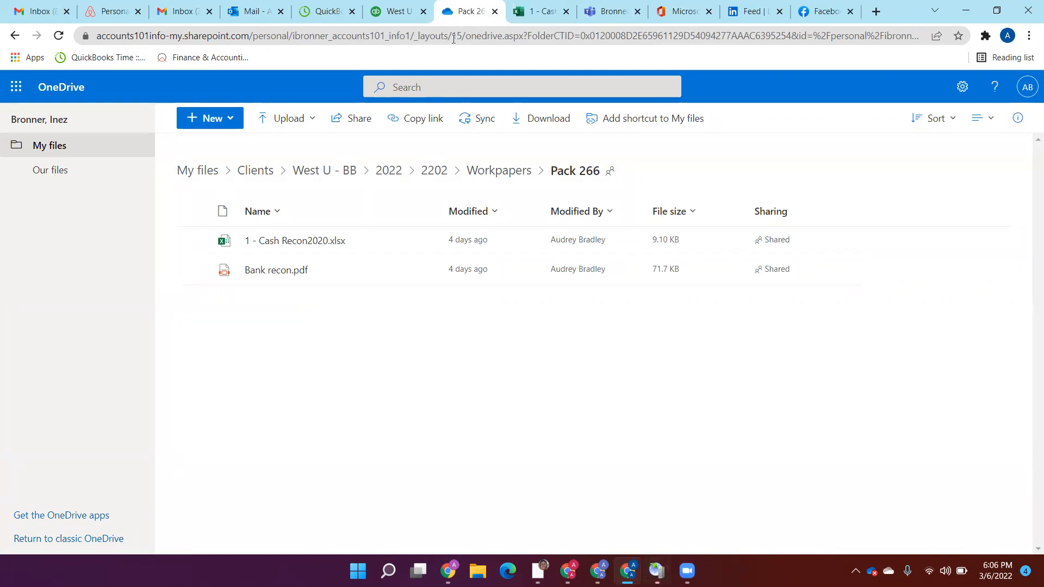
click(508, 172)
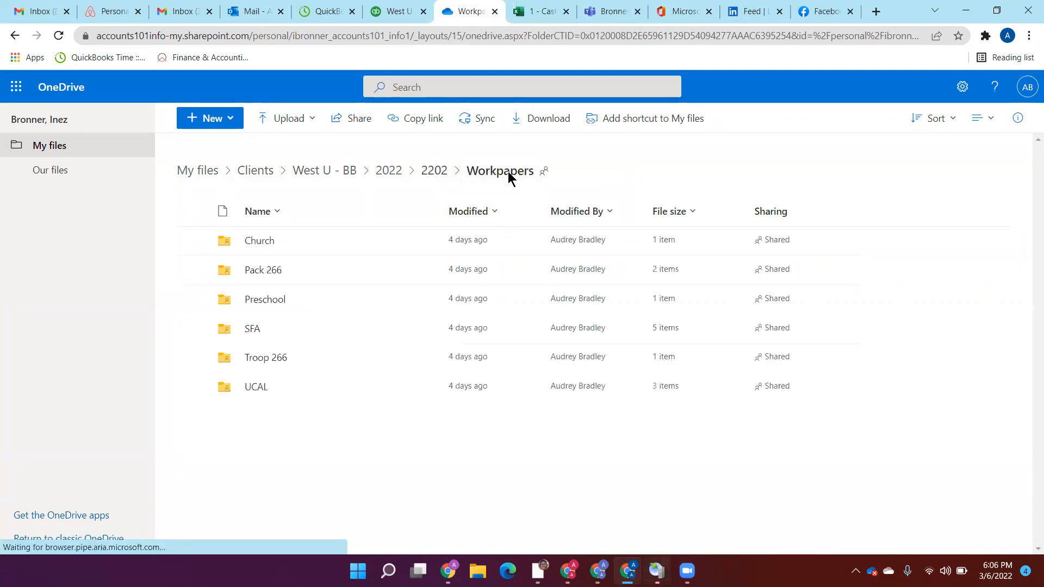
click(263, 272)
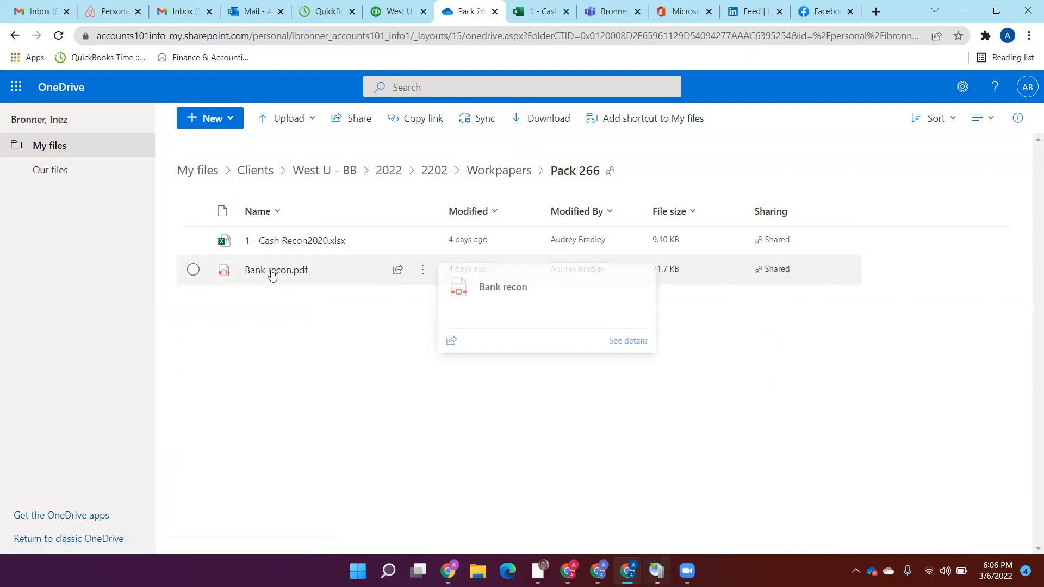
click(433, 171)
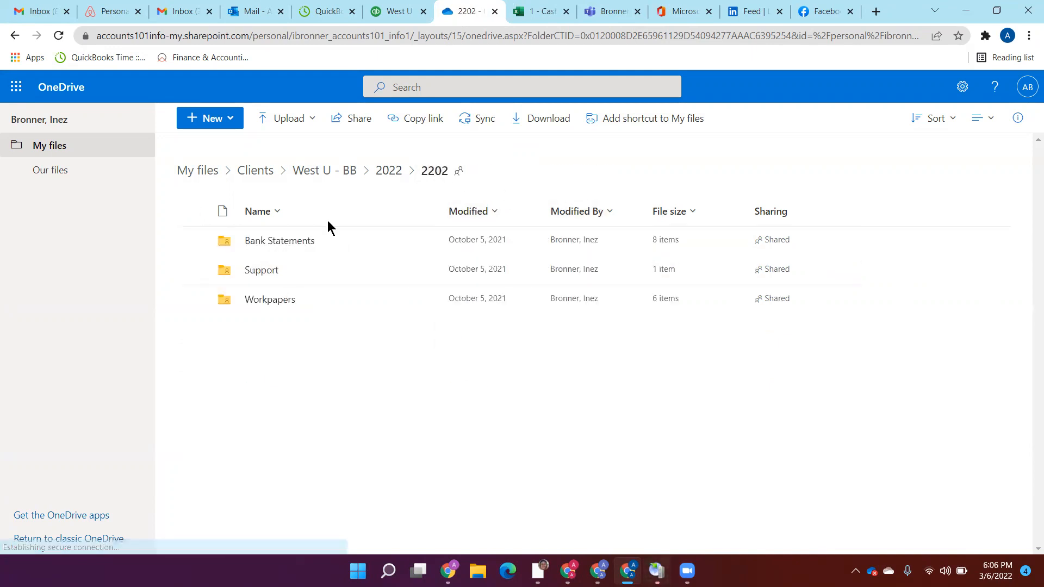
click(271, 243)
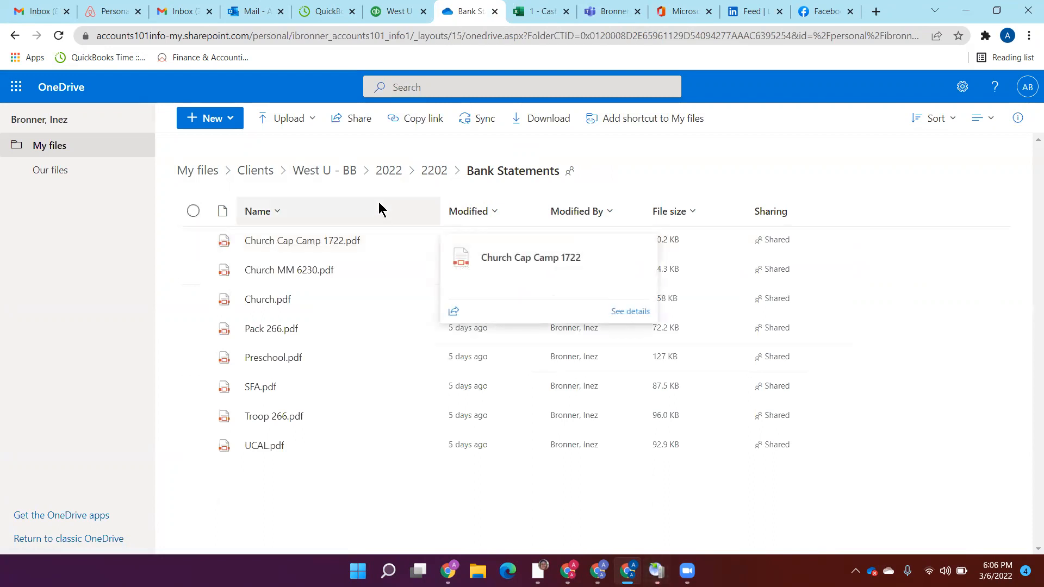
click(267, 330)
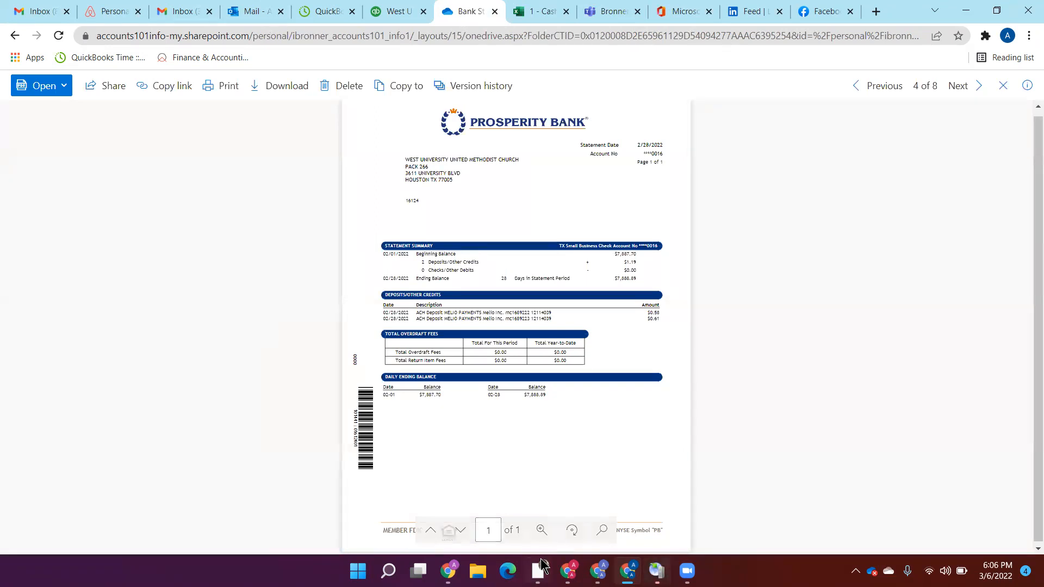
Step: Enlarge the bank statement and examine its ending balance, deposits and daily ending balances
click(541, 532)
click(562, 405)
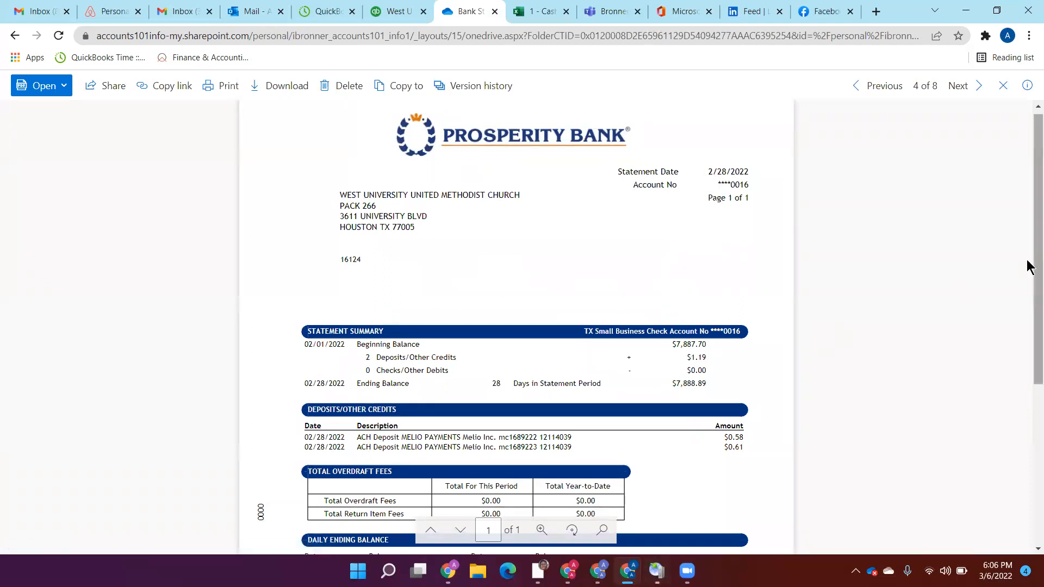
drag(1028, 270, 1029, 313)
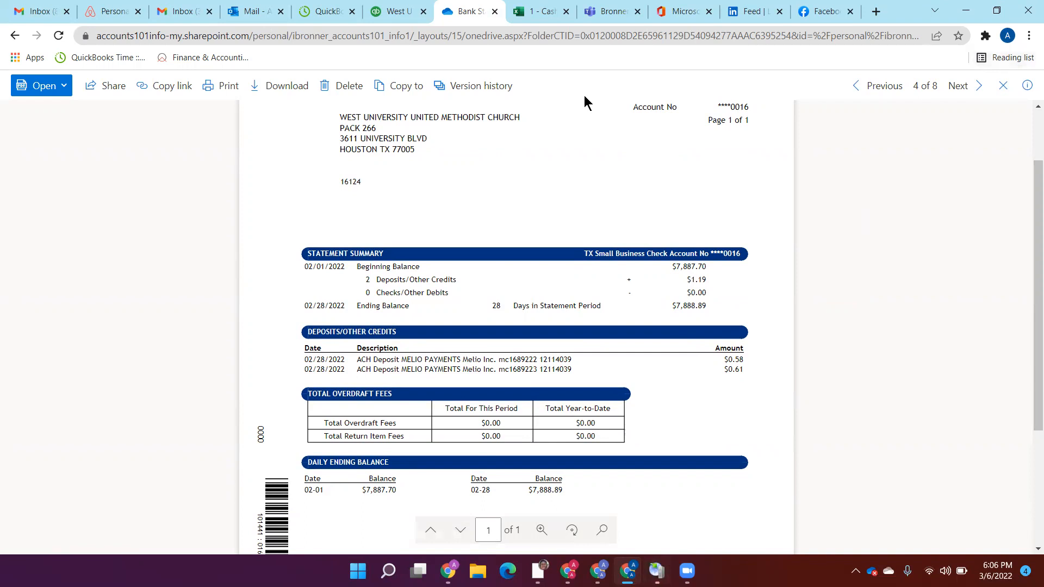
Step: Check the bank account balance on the QuickBooks balance sheet, and return to the cash reconciliation workbook to review the outstanding checks
click(393, 16)
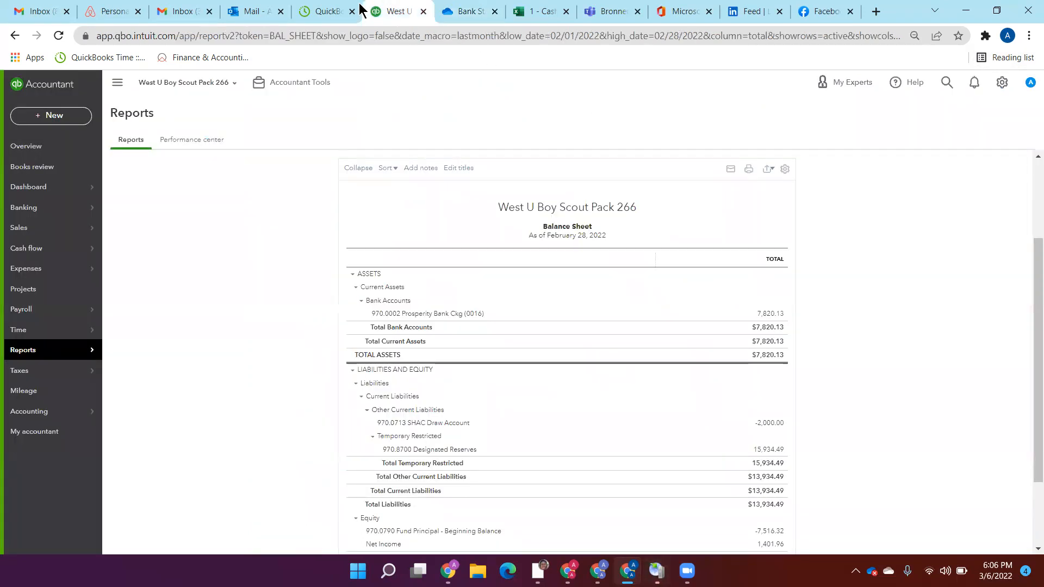
click(535, 11)
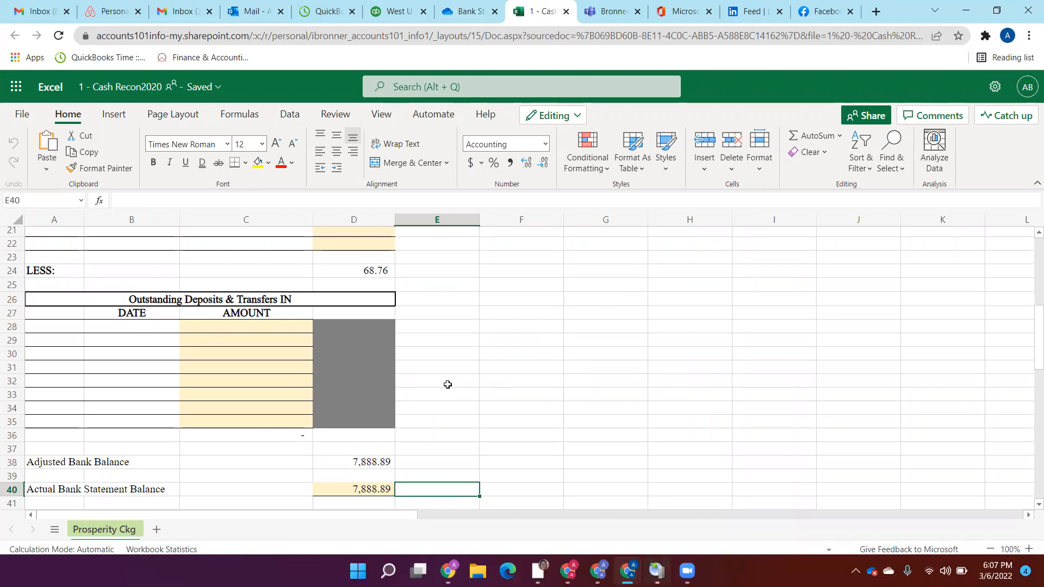
click(447, 300)
key(Up)
key(Up)
key(Up)
key(Up)
key(Up)
key(Up)
key(Up)
key(Up)
key(Up)
key(Up)
key(Up)
key(Up)
key(Up)
key(Up)
key(Up)
key(Up)
key(Up)
key(Up)
key(Up)
key(Up)
key(Up)
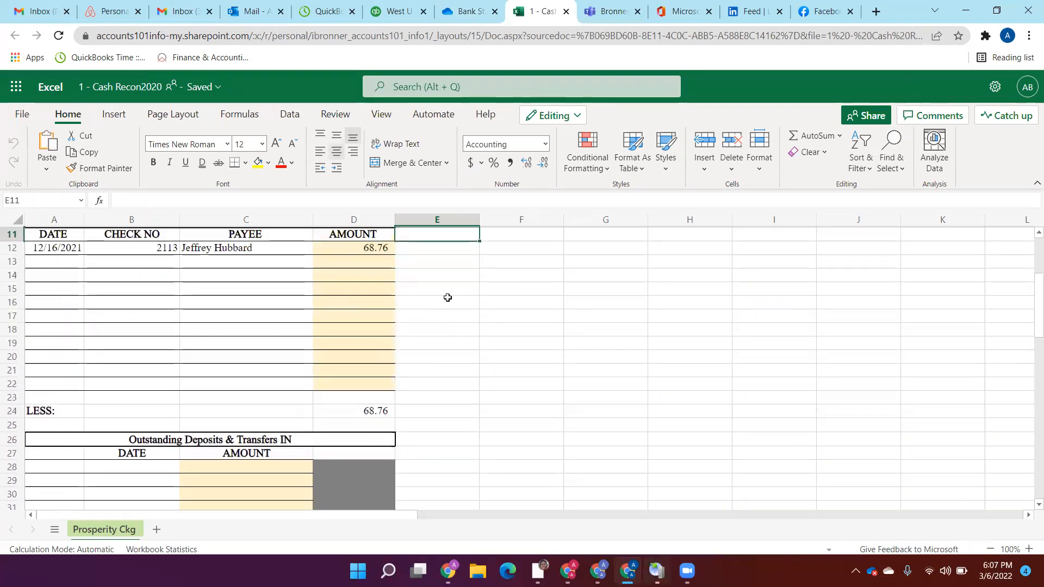
Step: Examine the reconciliation's adjusted bank balance, actual bank statement balance and difference, and return to the outstanding checks section
key(Down)
key(Down)
key(Down)
key(Down)
key(Down)
key(Down)
key(Down)
key(Down)
key(Down)
key(Down)
key(Down)
key(Down)
key(Down)
key(Down)
key(Down)
key(Down)
key(Down)
key(Down)
key(Down)
key(Down)
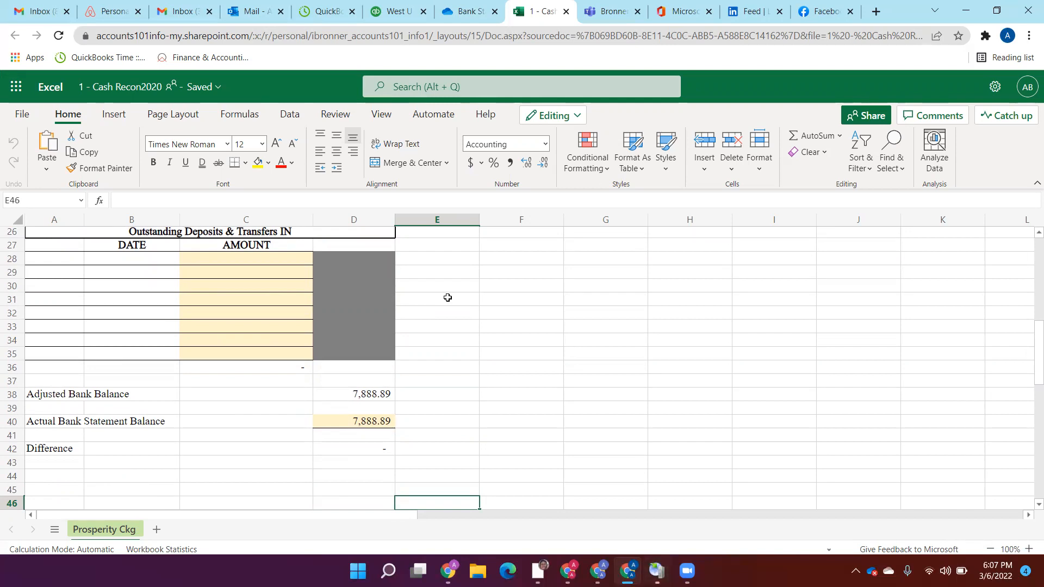
click(447, 298)
key(Up)
key(Up)
key(Up)
key(Up)
key(Up)
key(Up)
key(Up)
key(Up)
key(Up)
key(Up)
key(Up)
key(Up)
key(Up)
key(Up)
key(Up)
key(Up)
key(Up)
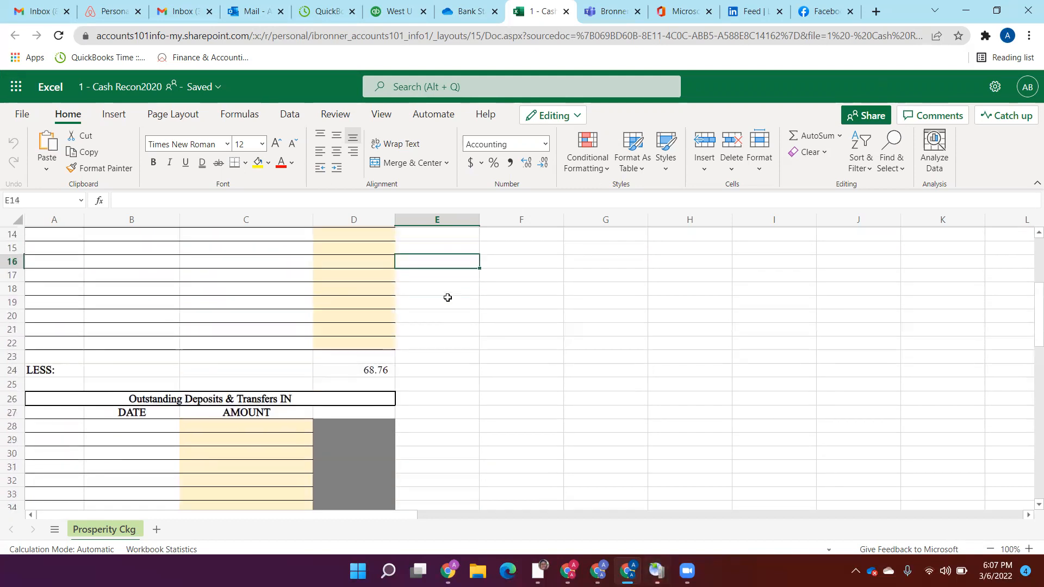
key(Up)
key(Up)
key(Up)
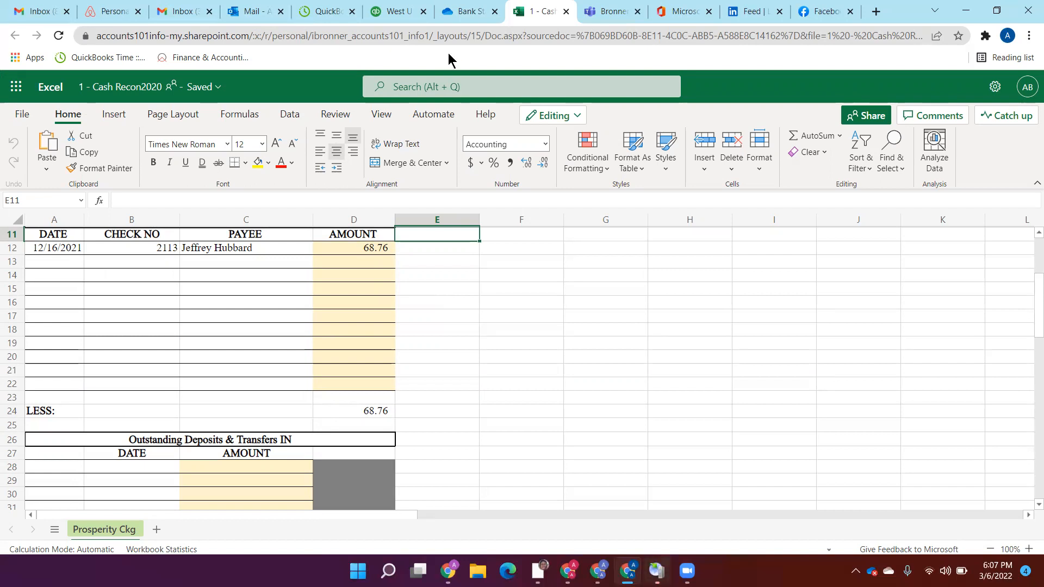
Step: Open the February transaction report behind the Prosperity Bank checking total in QuickBooks, and return to the cash reconciliation workbook
click(405, 7)
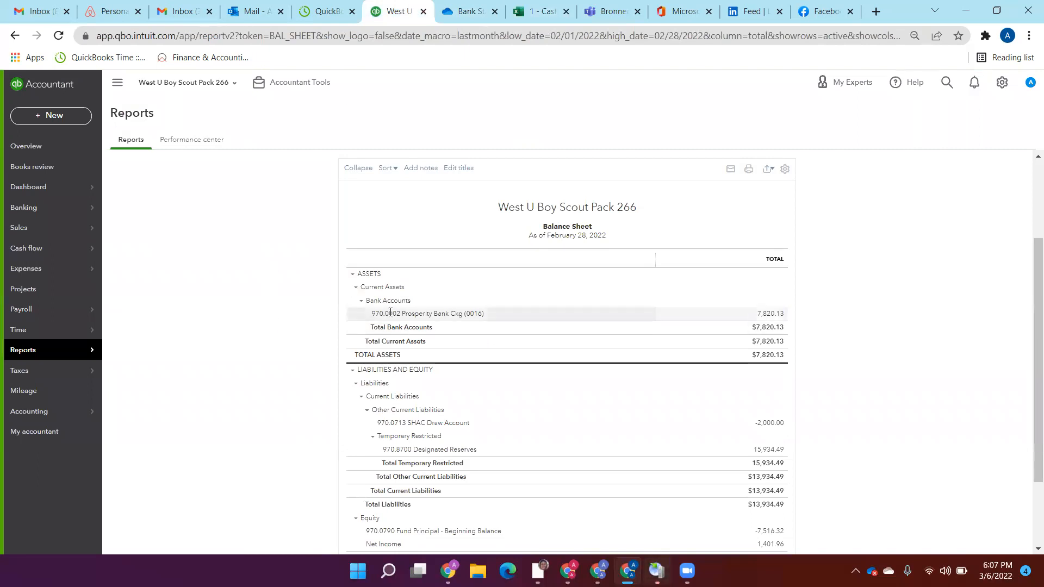
click(772, 313)
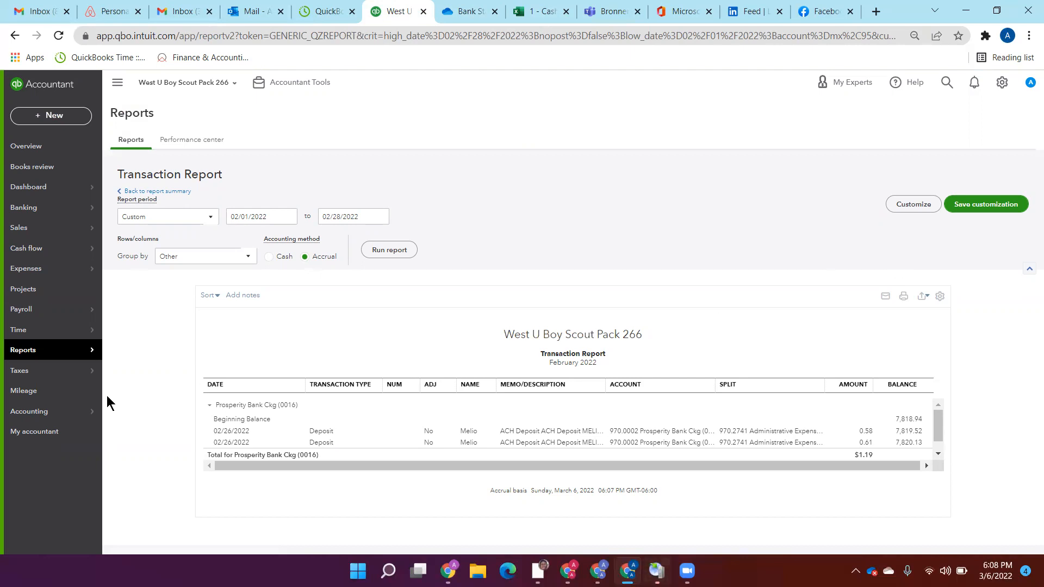
mouse_move(95, 411)
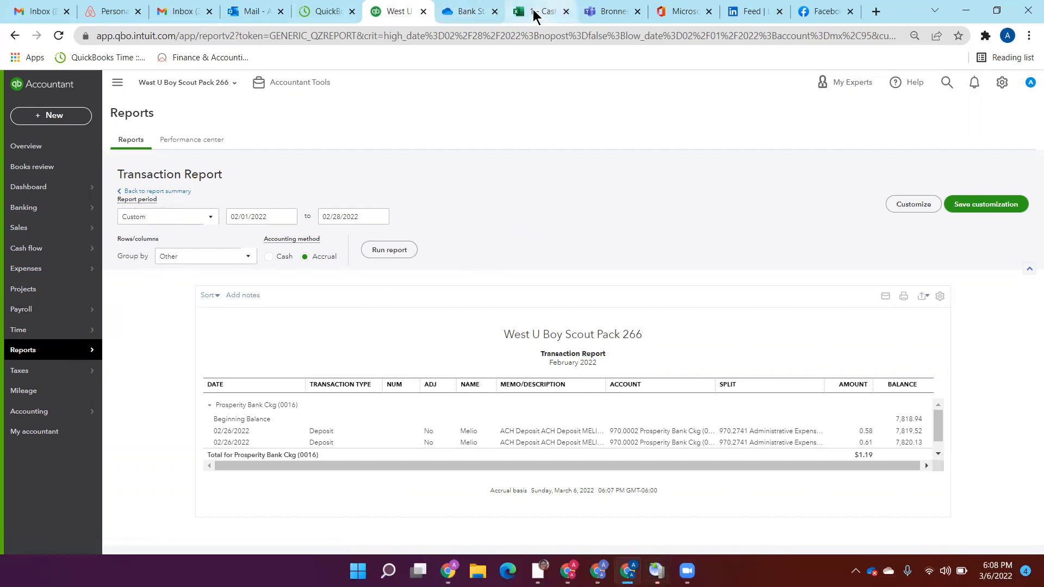
click(470, 17)
click(530, 13)
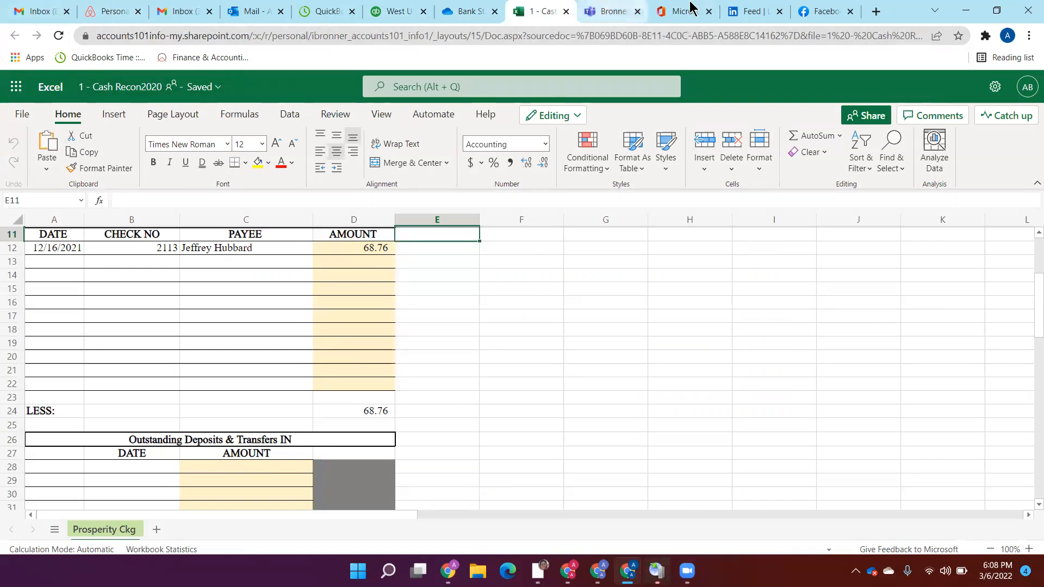
Step: Switch to OneDrive and open 1 - Cash Recon2020.xlsx from the Pack 266 folder in the Workpapers of 2201
click(471, 13)
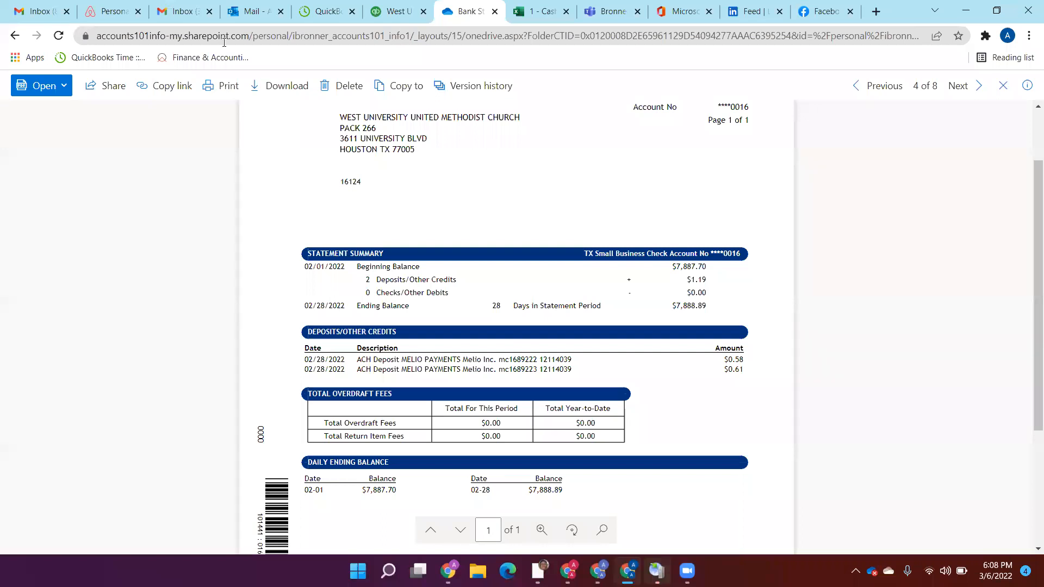
click(9, 43)
click(390, 173)
click(254, 243)
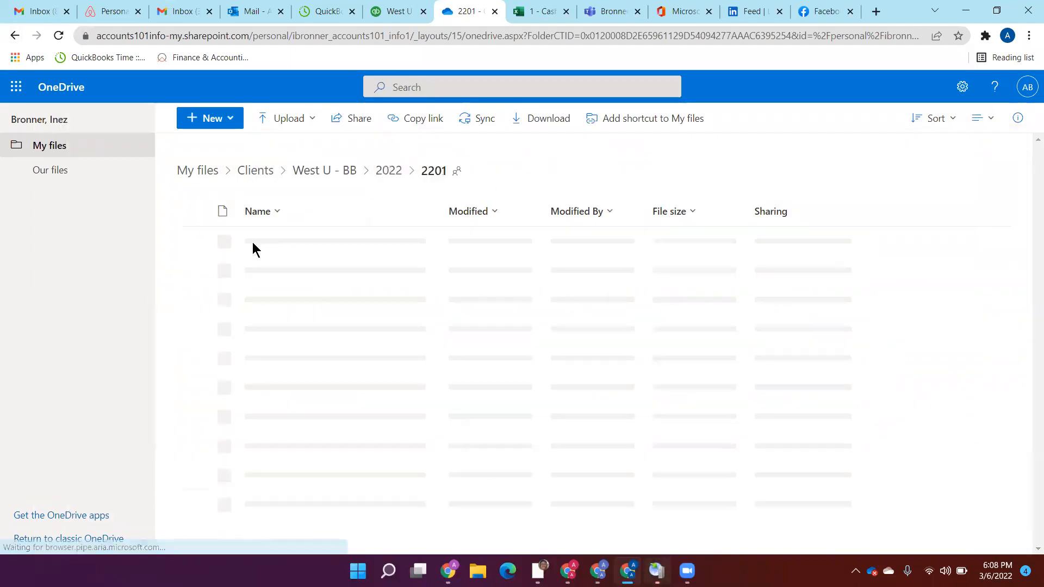
click(258, 300)
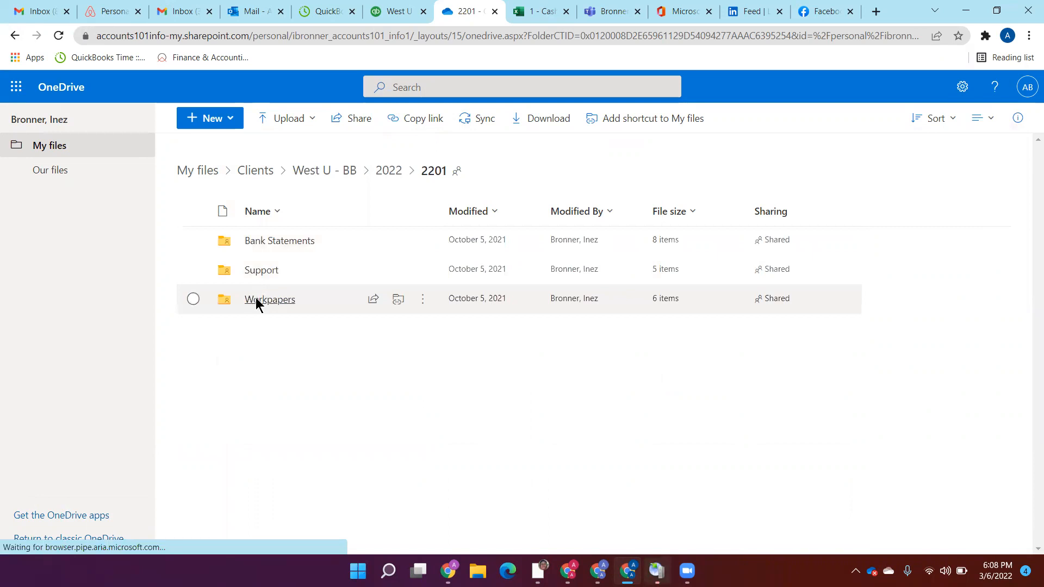
click(264, 269)
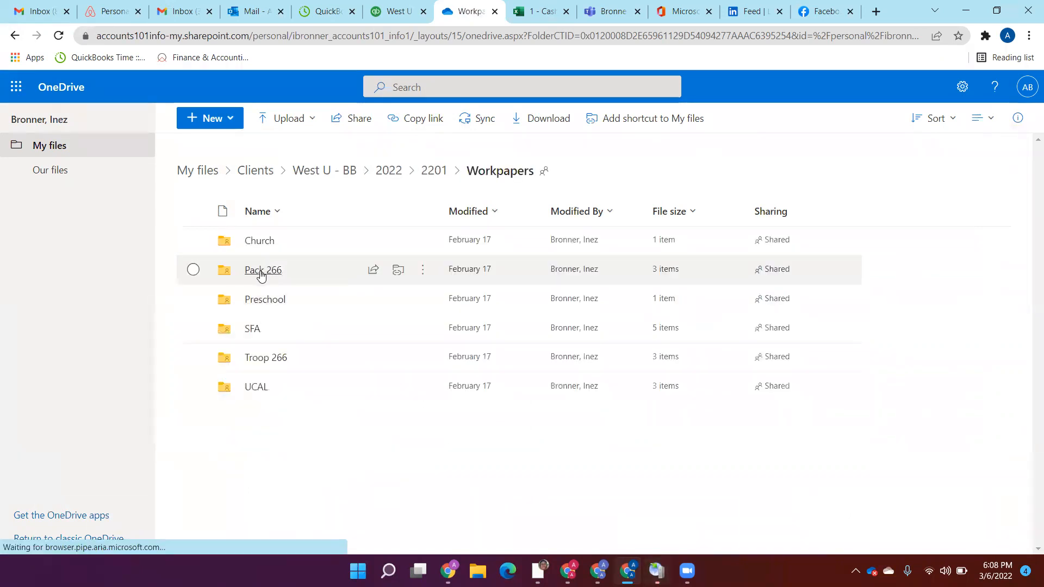
click(300, 241)
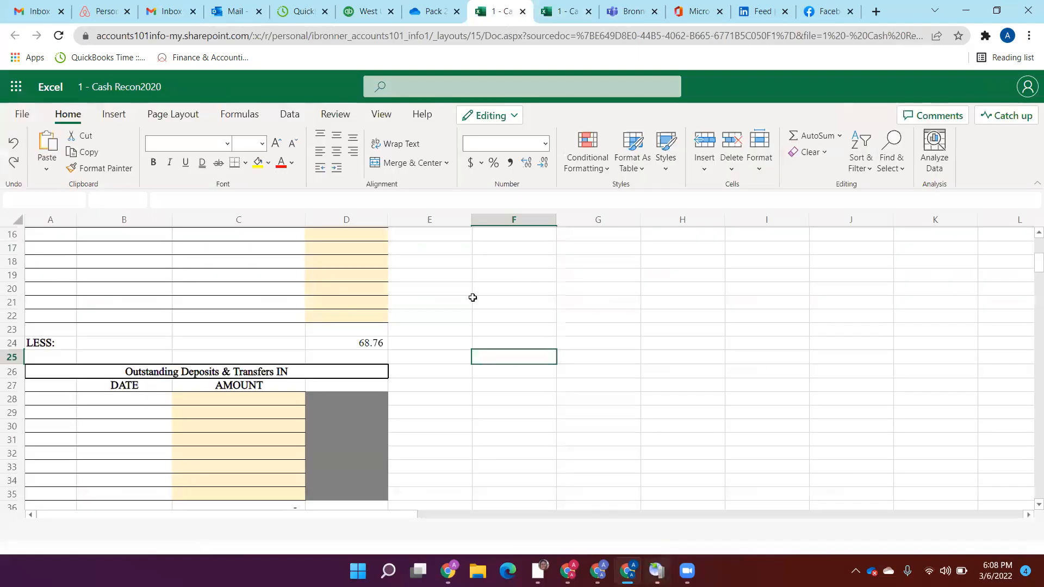
Step: Review the outstanding checks in the 2201 cash reconciliation, checking its OneDrive folder location as well
click(434, 297)
key(Up)
key(Up)
key(Up)
key(Up)
key(Up)
key(Up)
key(Up)
key(Up)
key(Up)
key(Up)
key(Up)
key(Up)
key(Up)
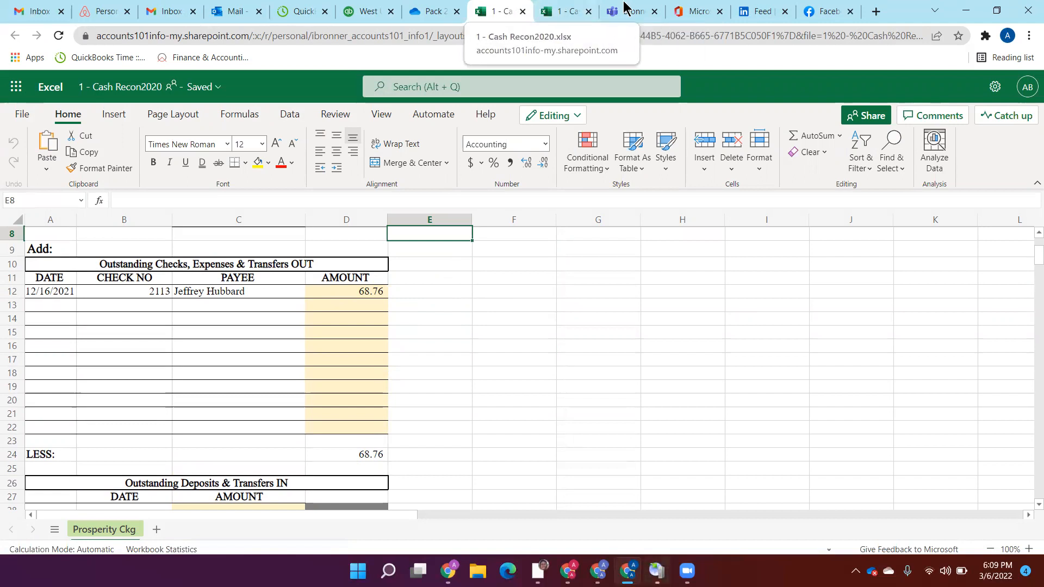
click(434, 10)
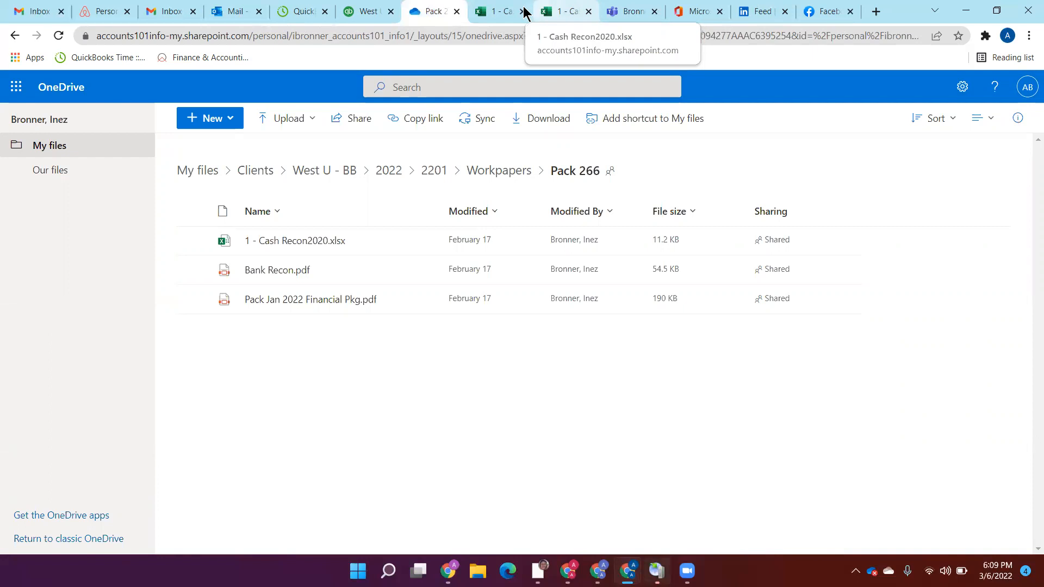
click(496, 12)
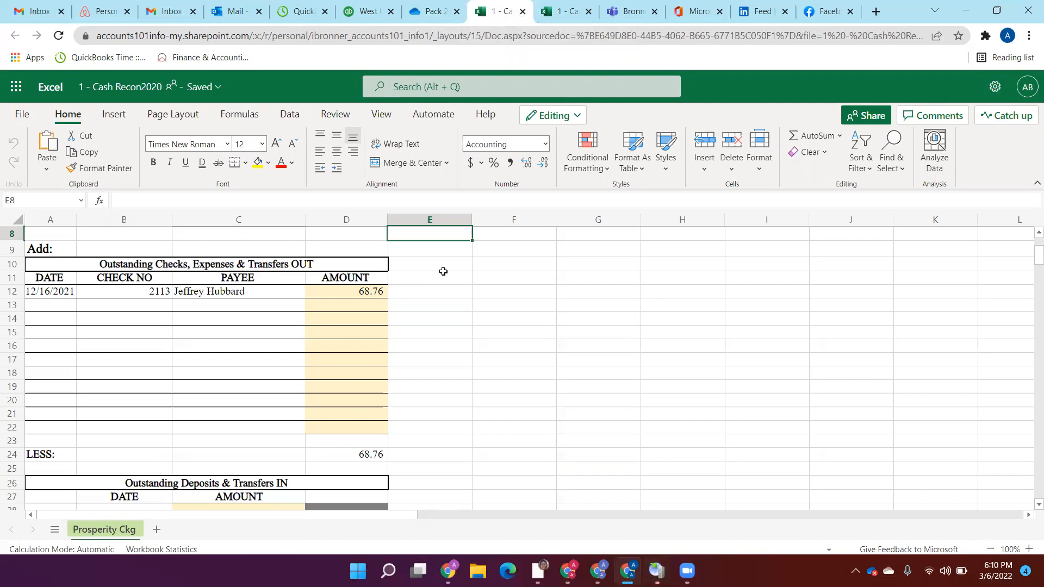
Step: Close the 2201 and 2202 cash reconciliation workbooks and return to the Pack 266 folder in OneDrive
click(522, 12)
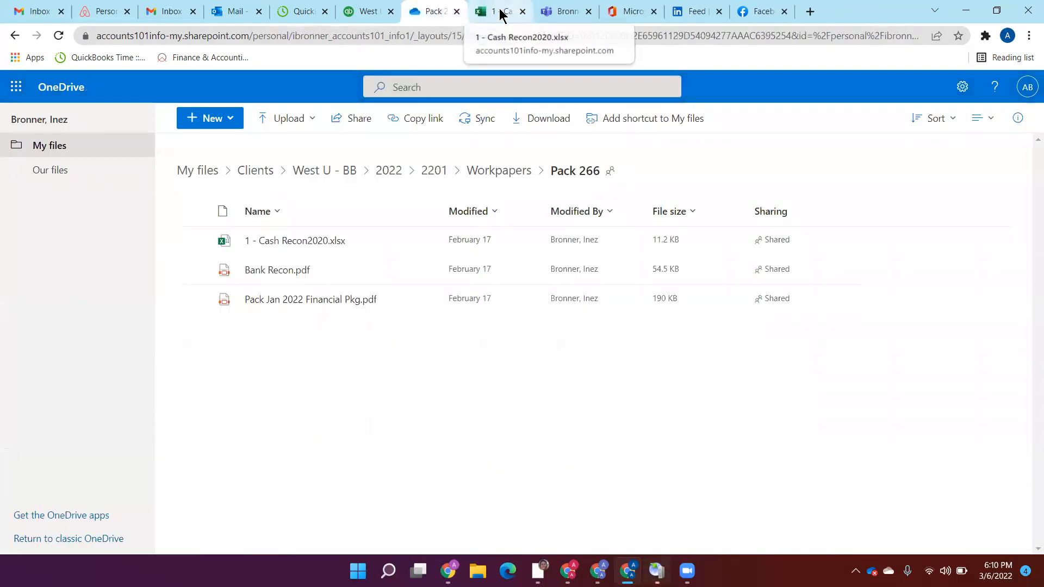
click(500, 13)
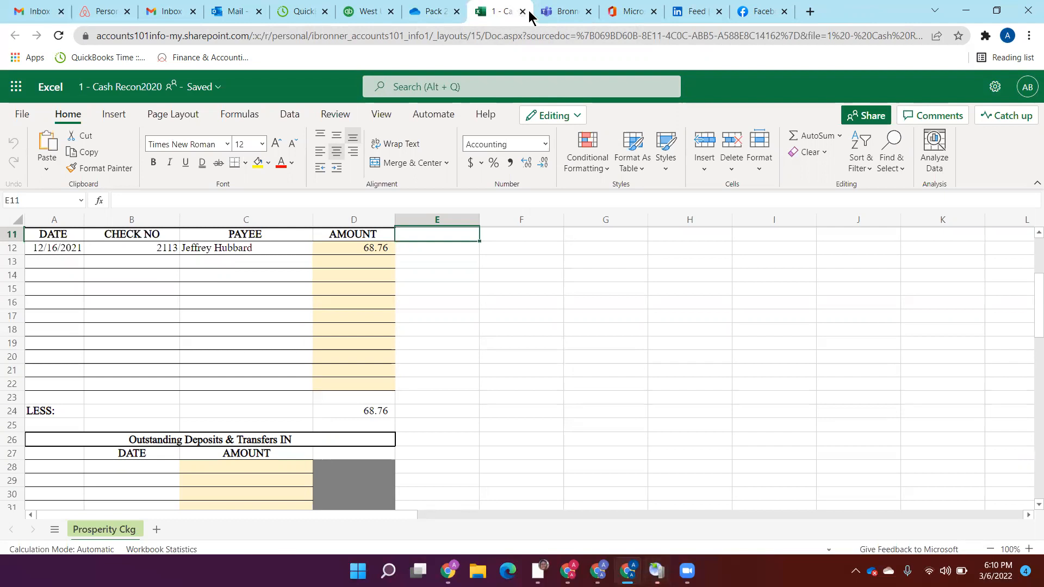
click(522, 11)
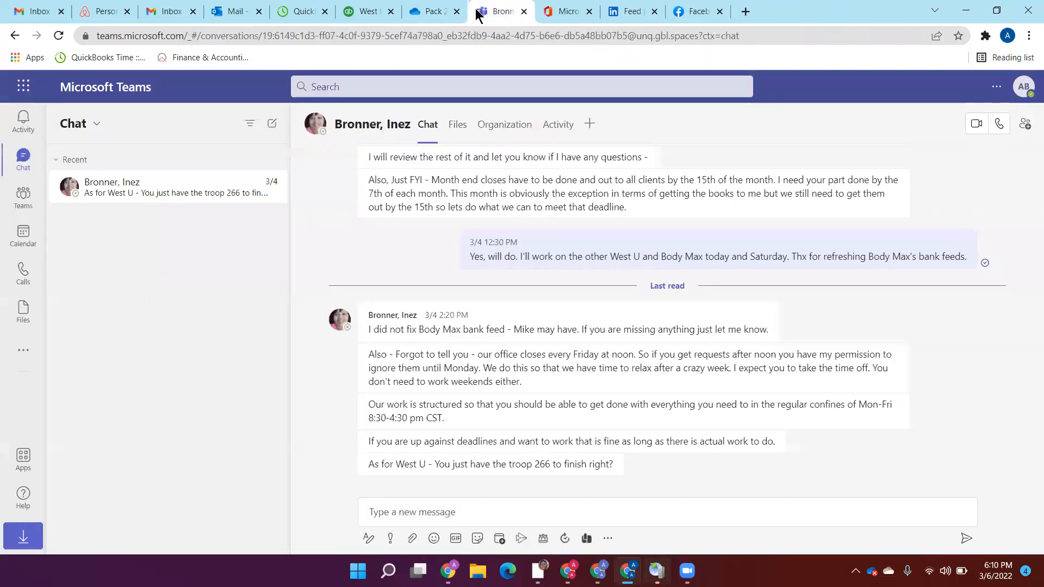
click(431, 12)
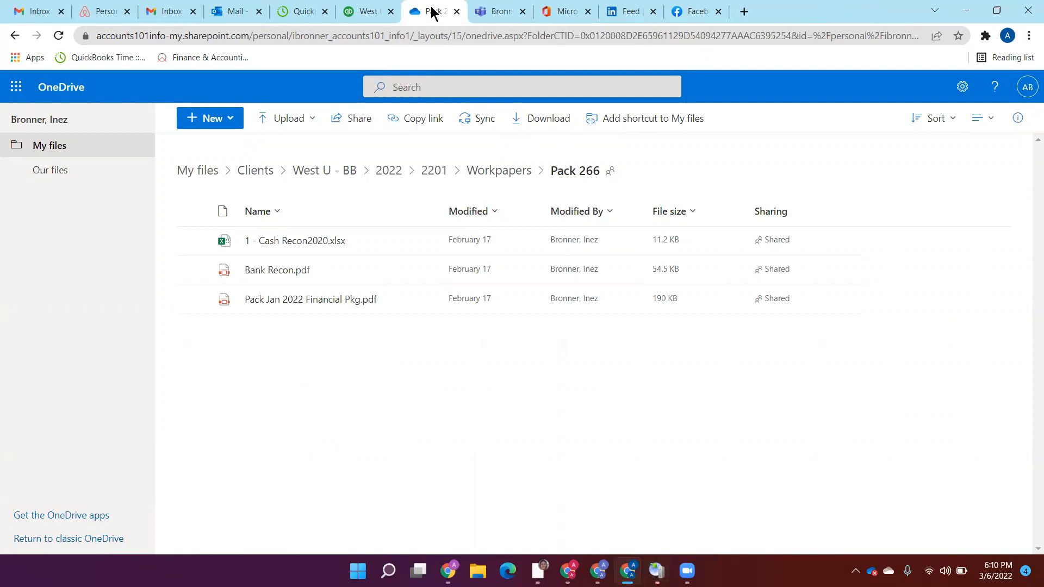
mouse_move(302, 243)
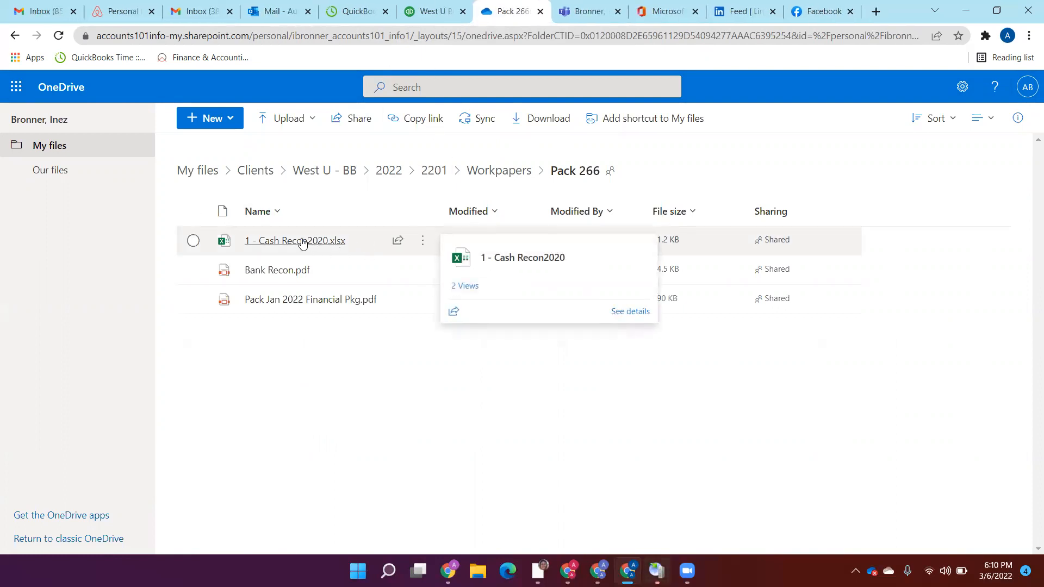
Step: Switch to QuickBooks and leave the West U Boy Scout Pack 266 company to go back to the practice
click(433, 10)
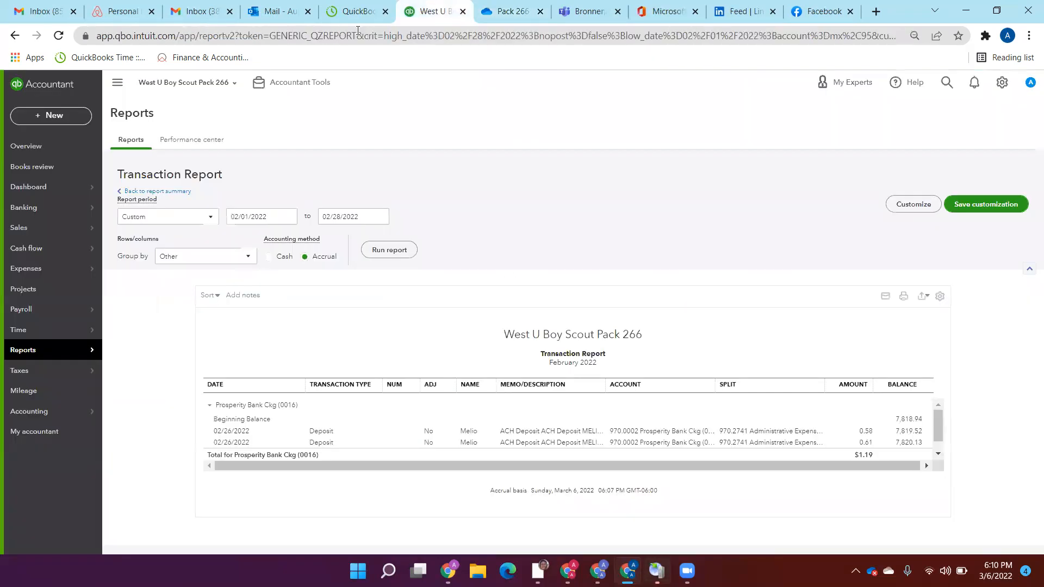
click(229, 82)
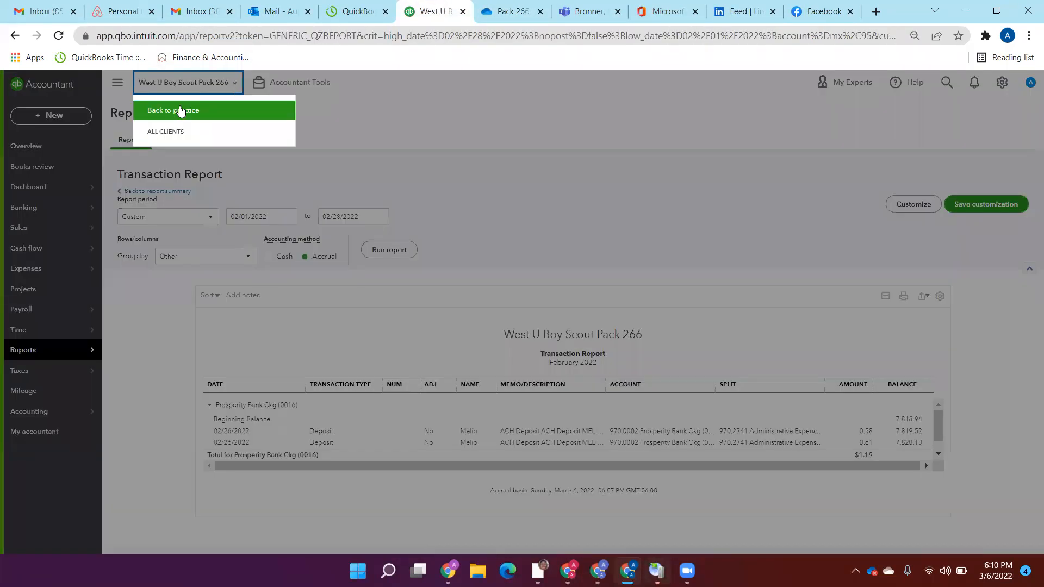
click(175, 110)
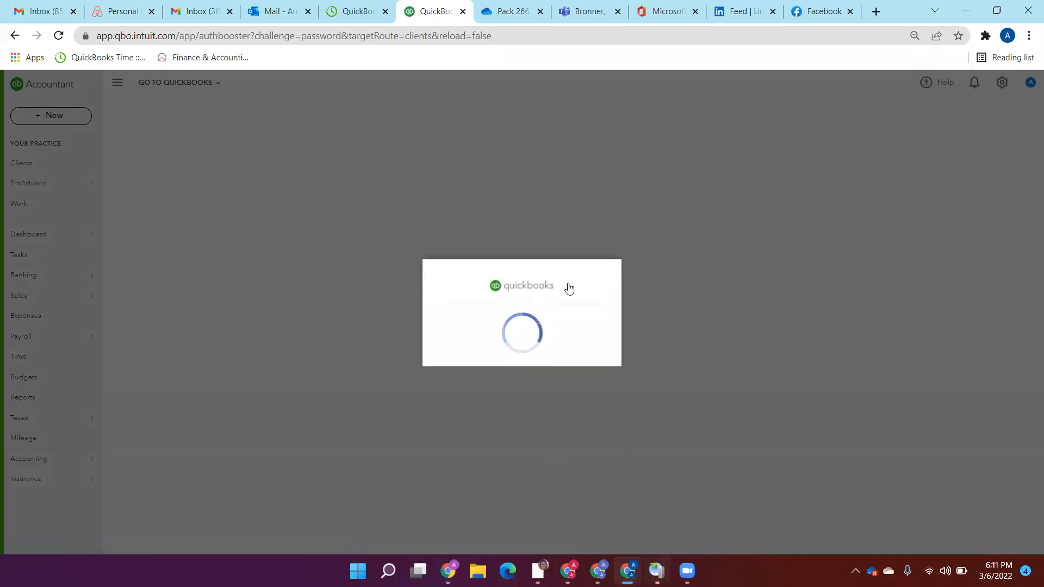
Step: Switch to OneDrive and open 2 - Prepaid.xlsx from the Workpapers folder of 2202 for the client Jarvis Engineering
click(514, 8)
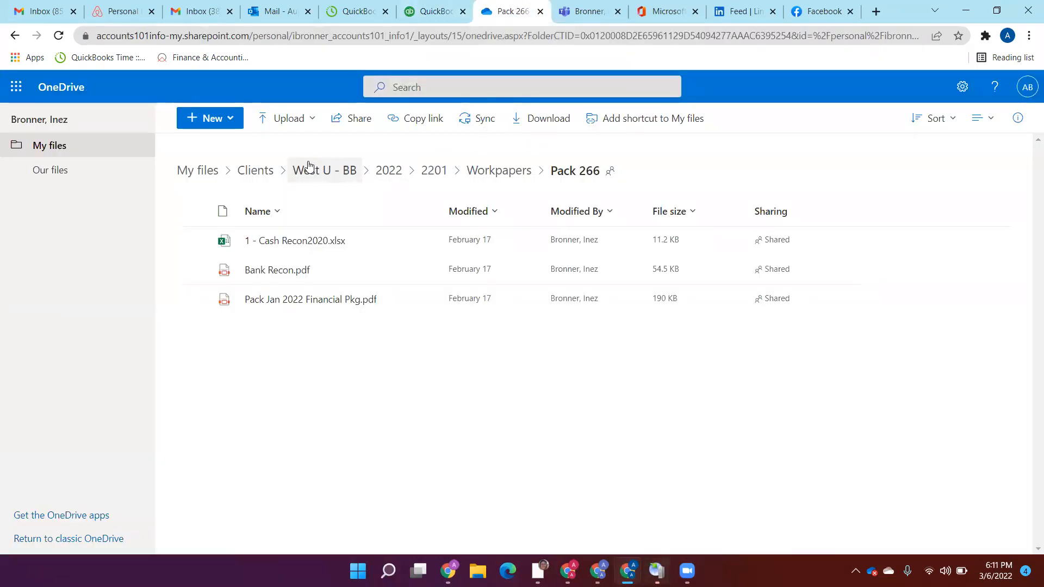
click(260, 172)
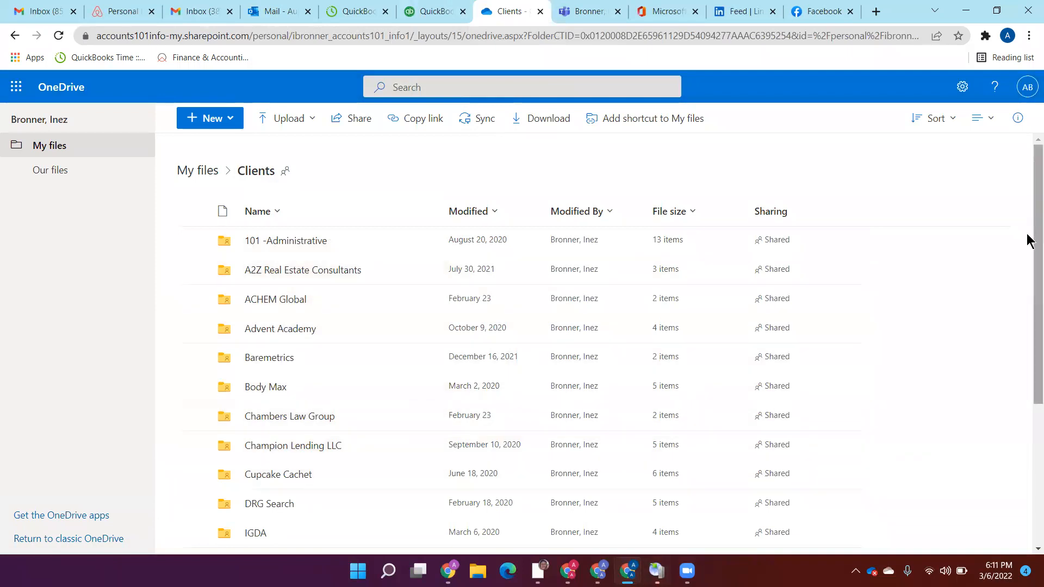
scroll(1027, 340, down, 3)
click(299, 407)
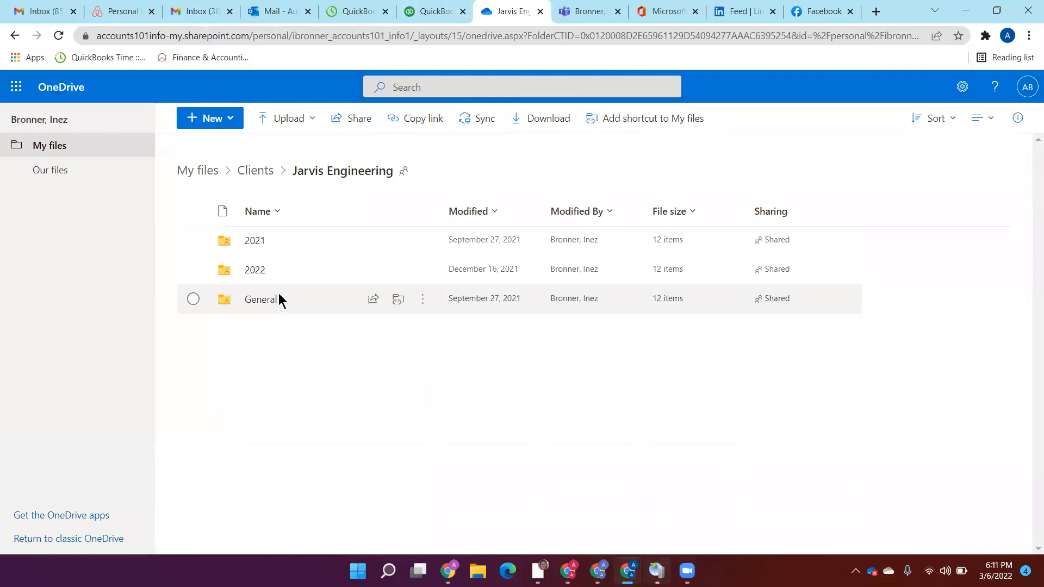
click(254, 269)
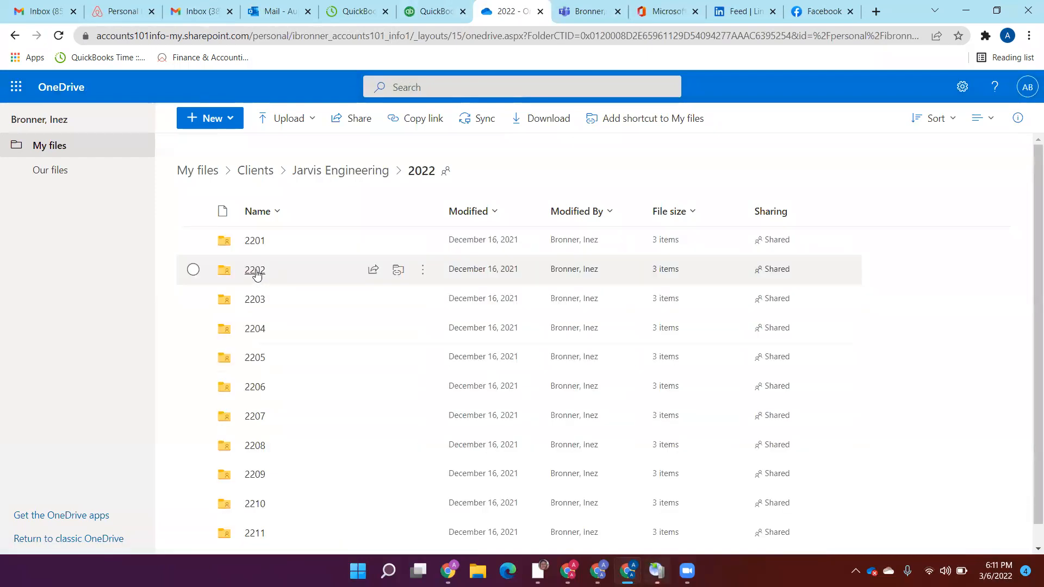
click(255, 270)
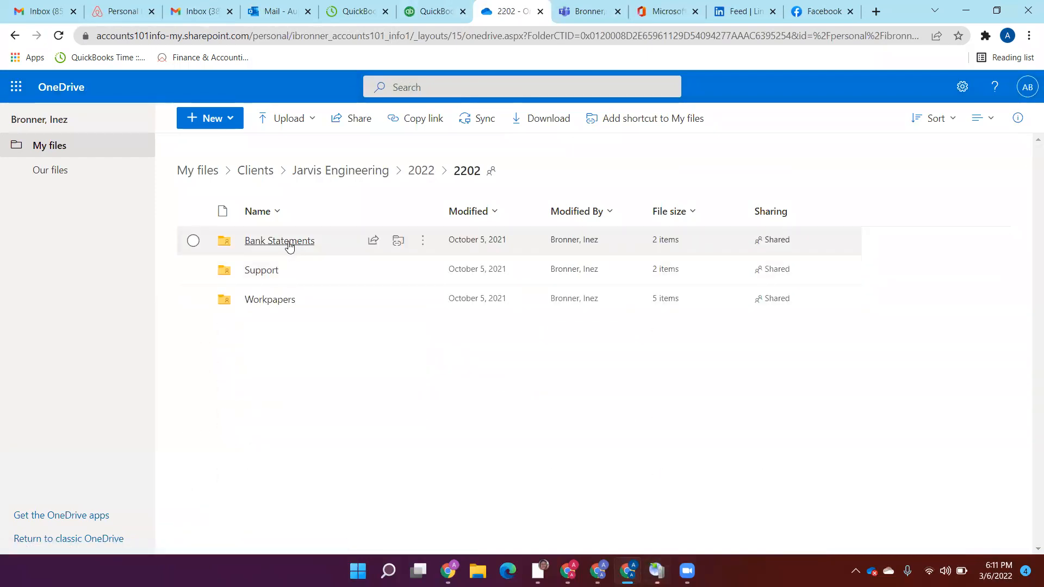
click(267, 300)
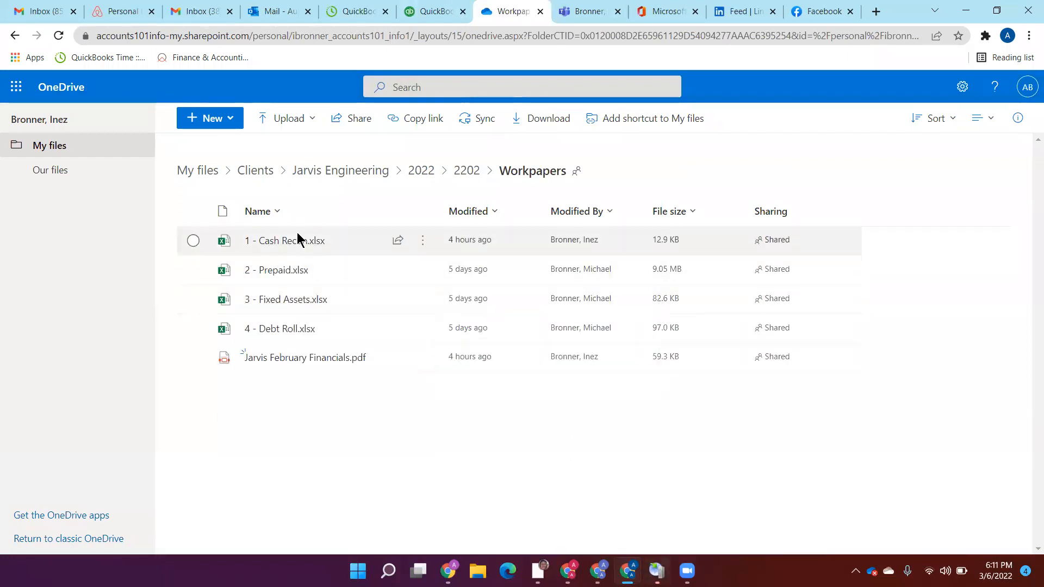
click(278, 272)
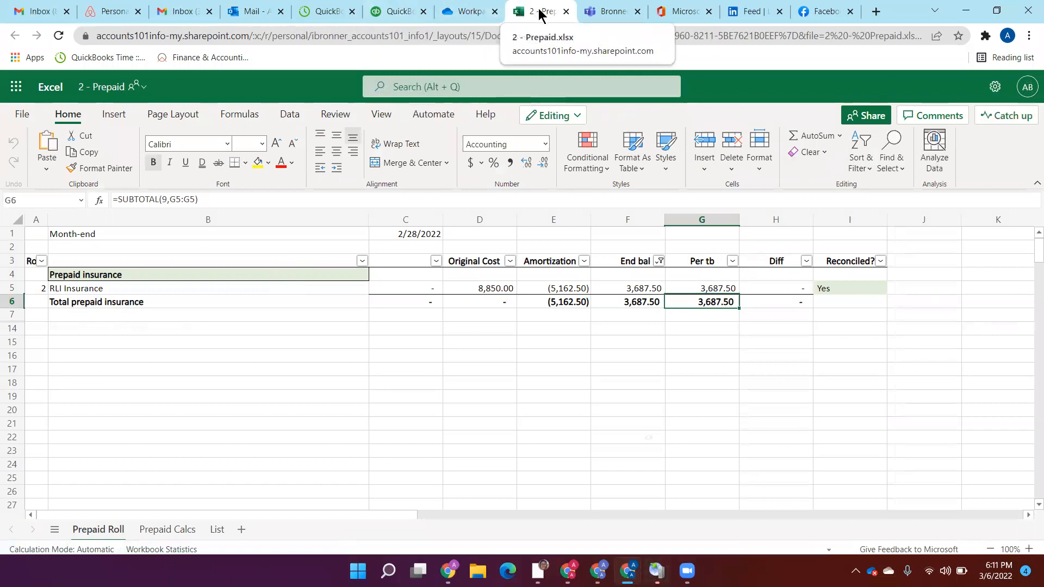
Step: Switch to QuickBooks, reload the client list page and try to sign in with the remembered e-mail and the account password
click(401, 12)
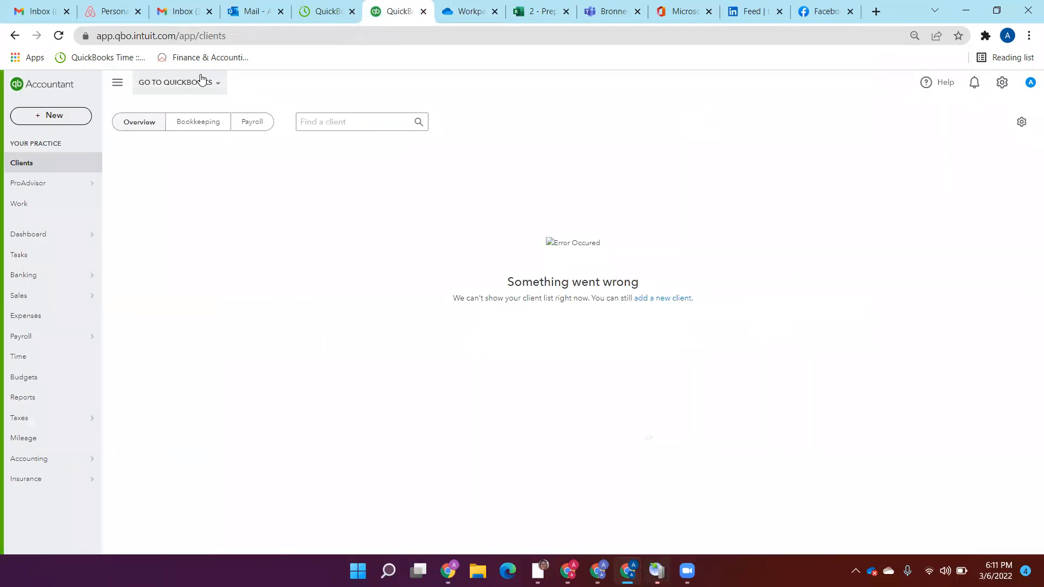
click(58, 35)
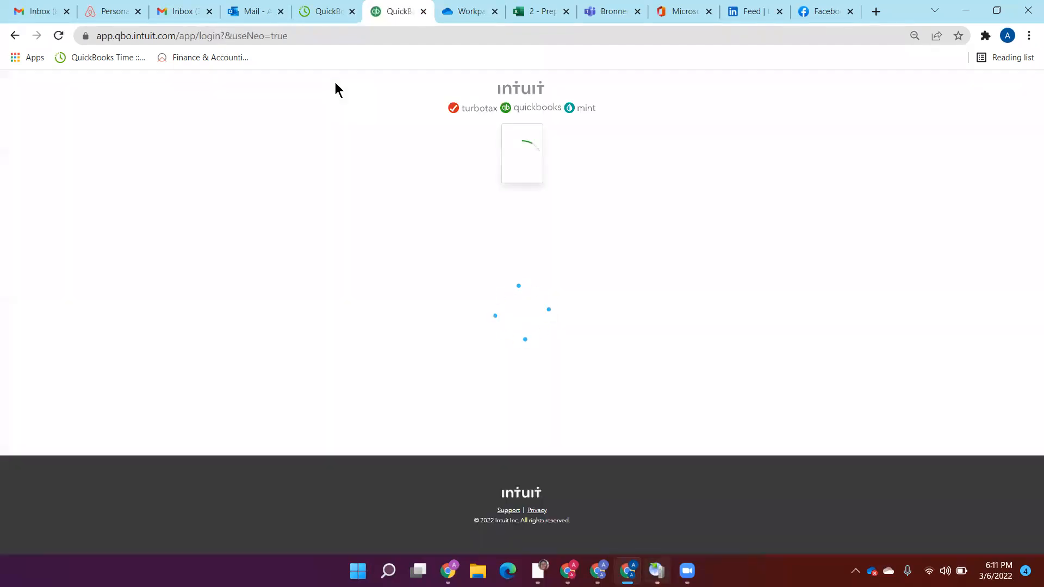
click(563, 270)
key(Tab)
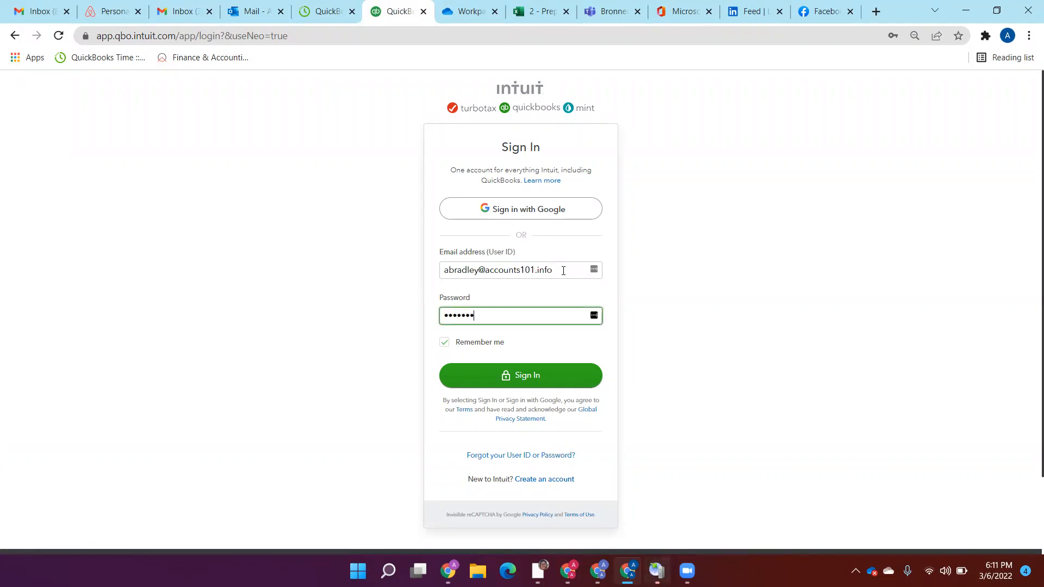
key(Return)
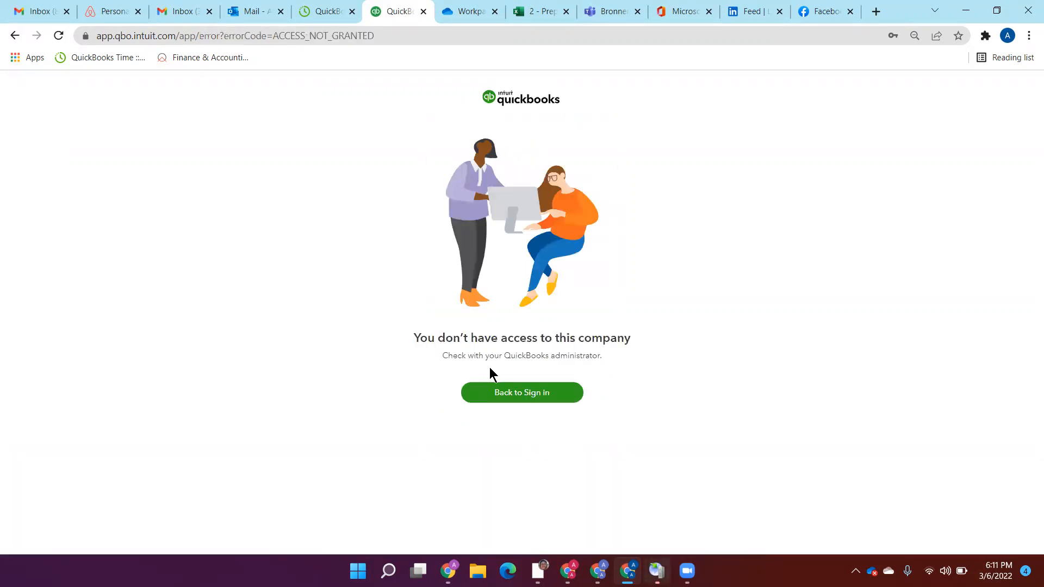
Step: Return to the QuickBooks sign-in form and try signing in again with the same e-mail and the account password
click(525, 396)
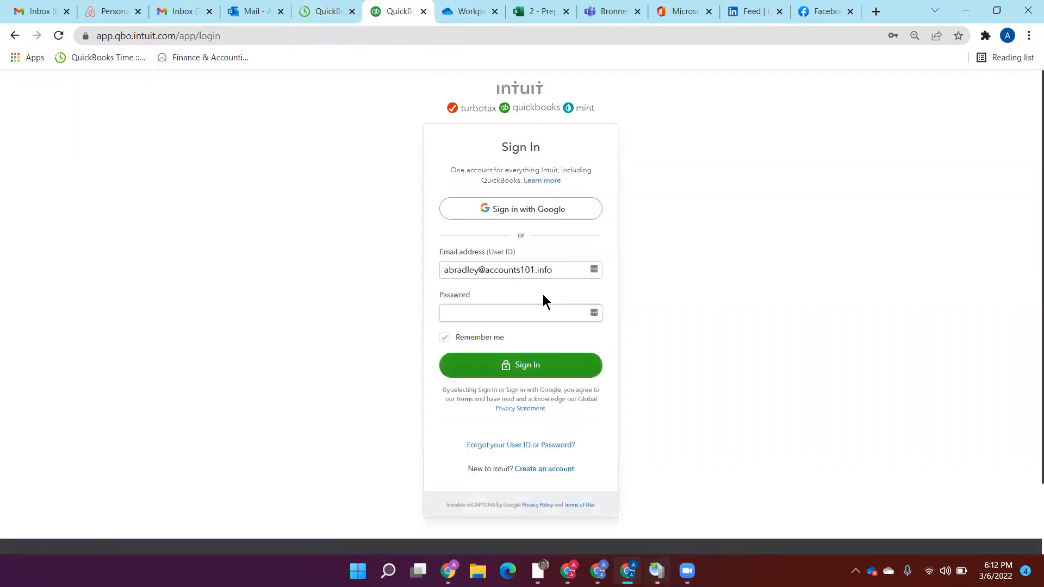
click(567, 270)
key(Tab)
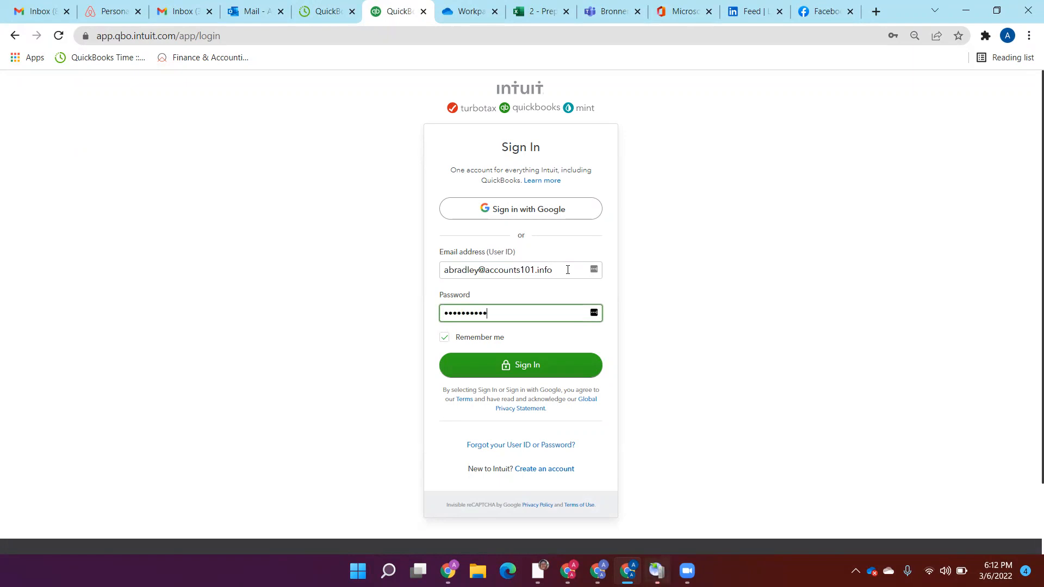
key(Return)
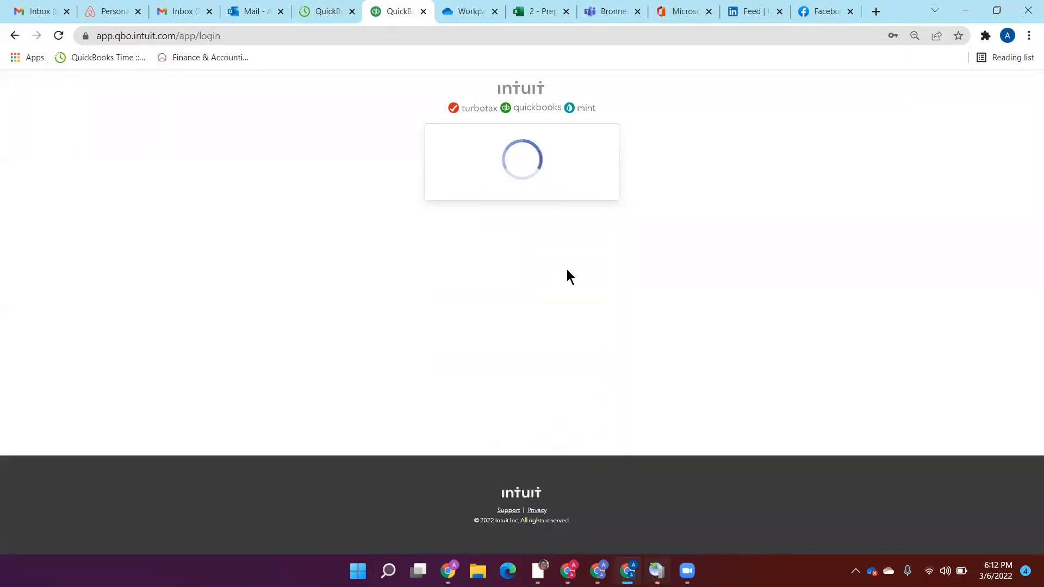
Step: Close the QuickBooks Time tab and sign in to QuickBooks with the office e-mail address and its account password
click(318, 12)
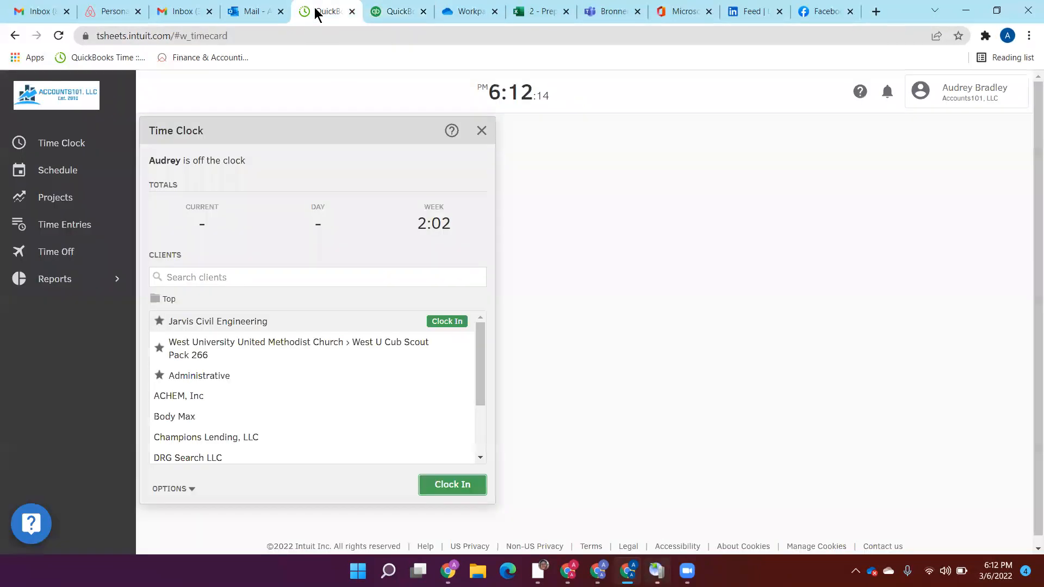
click(352, 12)
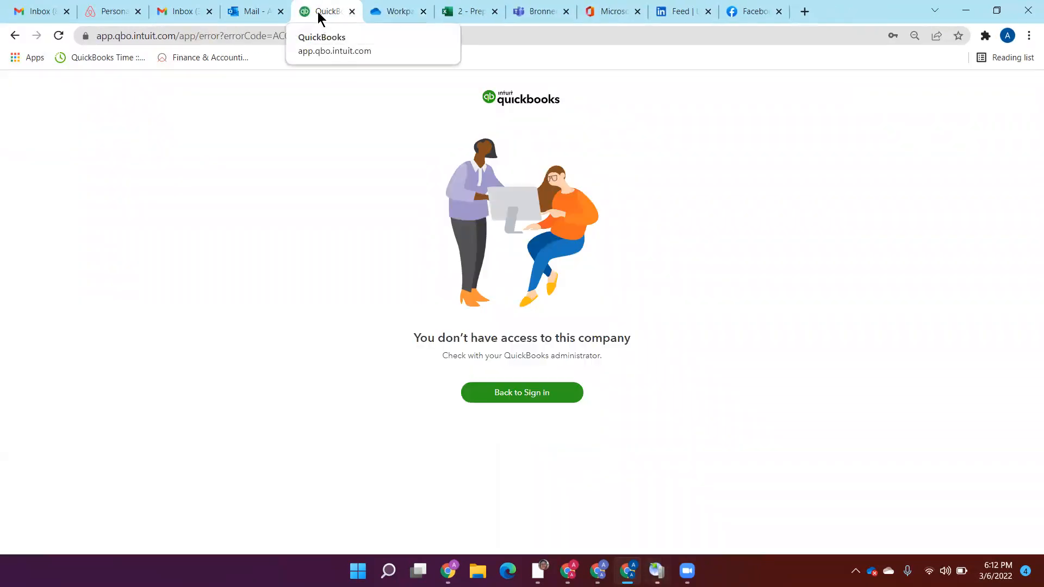
click(526, 393)
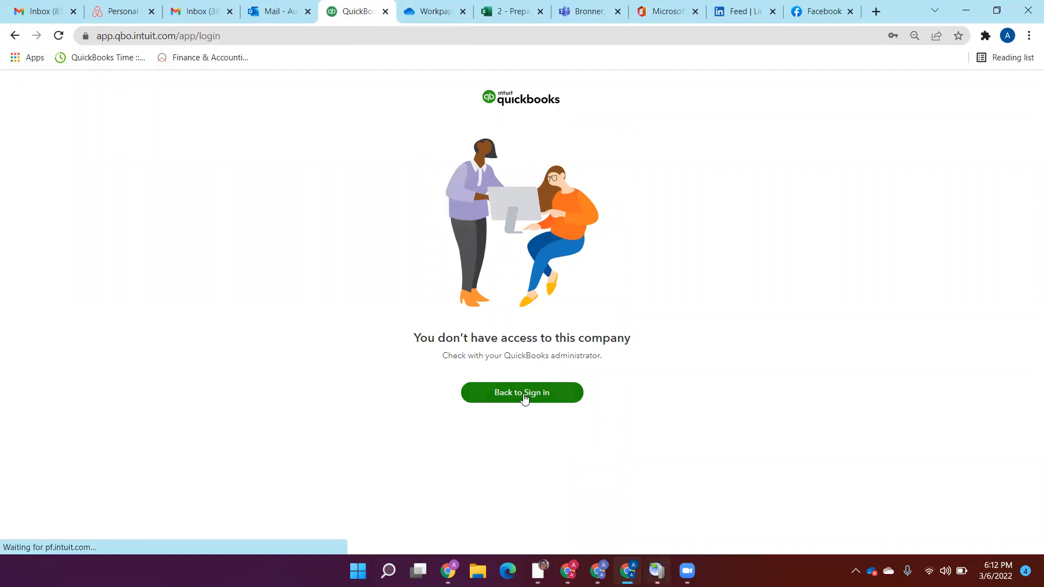
click(538, 311)
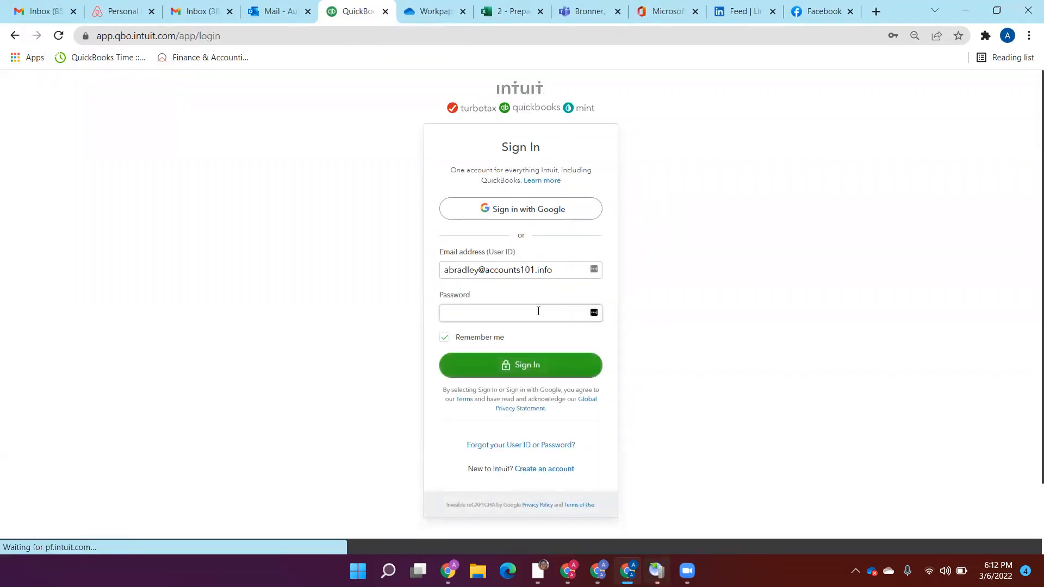
key(shift+Tab)
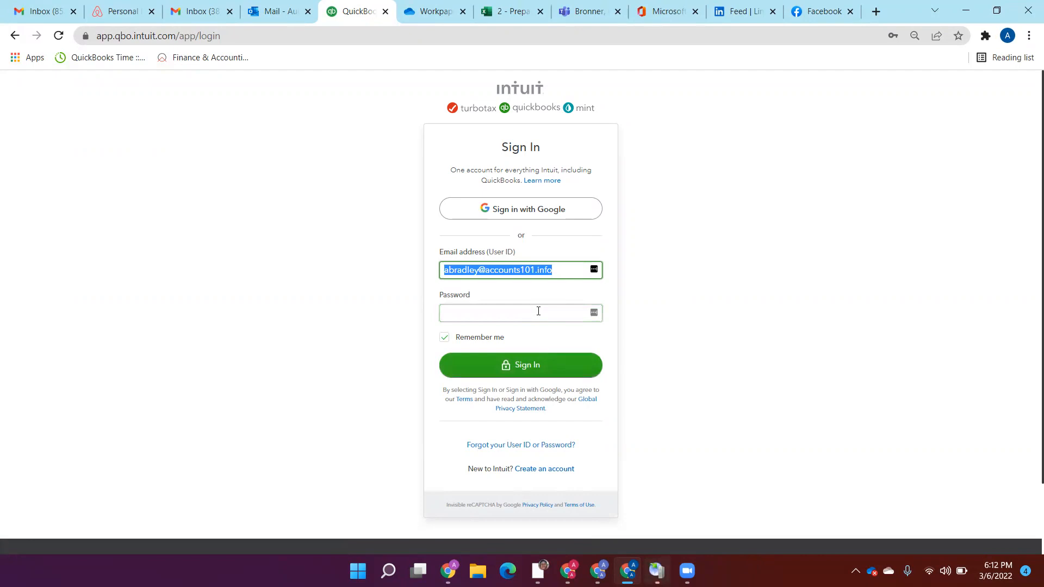
text(offic)
key(Down)
key(Return)
key(Tab)
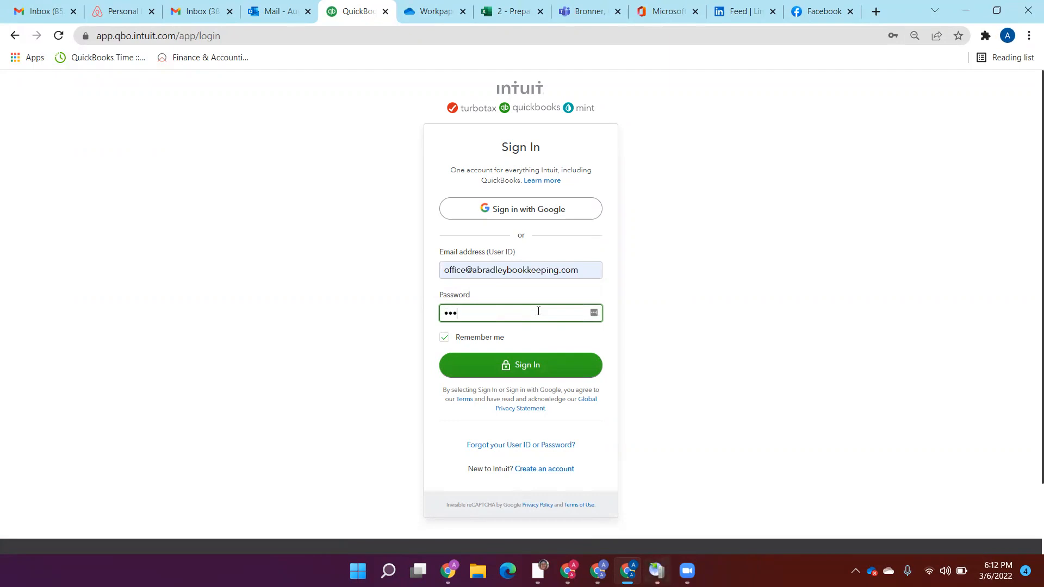
key(Return)
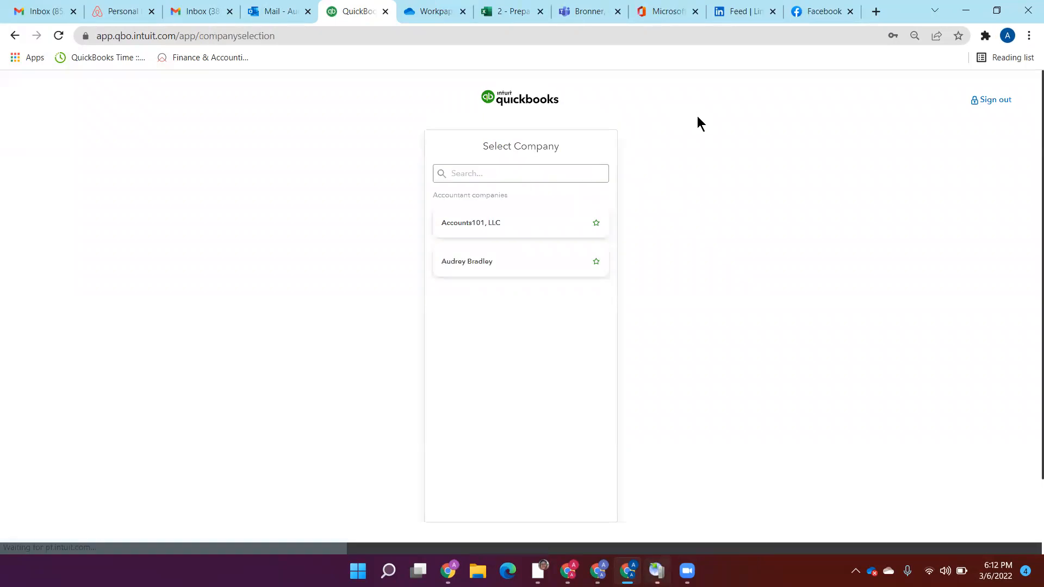
Step: Select the Accounts101, LLC accountant company and open Books review for the client Jarvis Civil Engineering
click(501, 223)
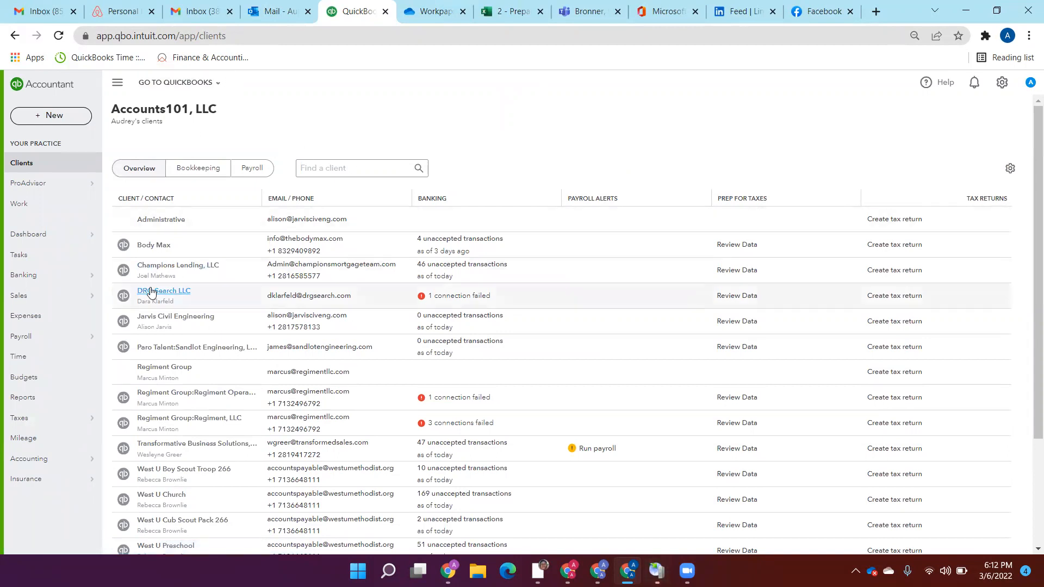
click(124, 322)
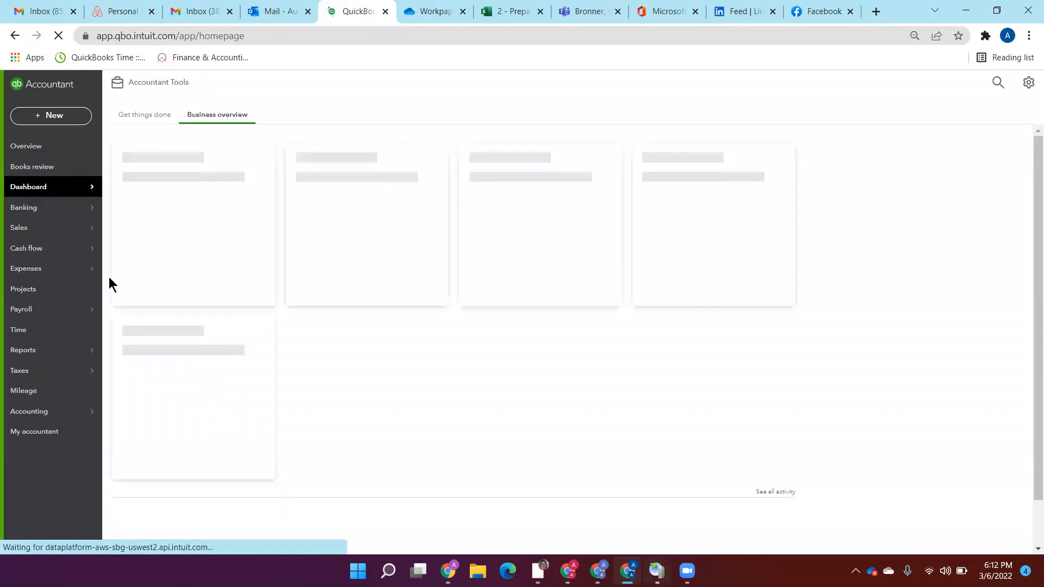
click(34, 172)
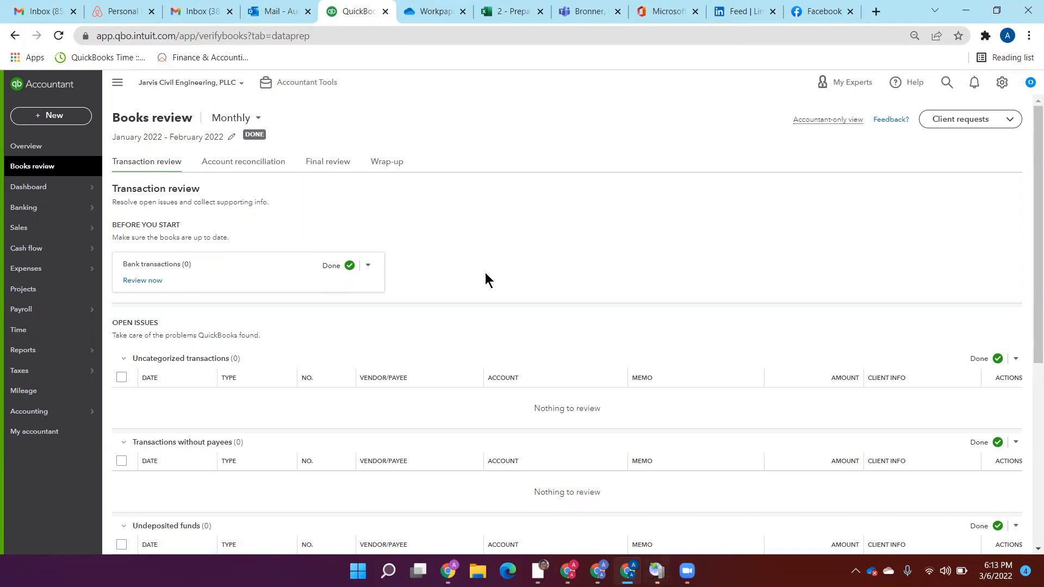
Step: Examine the transaction review and the account reconciliation status of the bank, credit card and other balance sheet accounts
drag(1027, 158, 1028, 350)
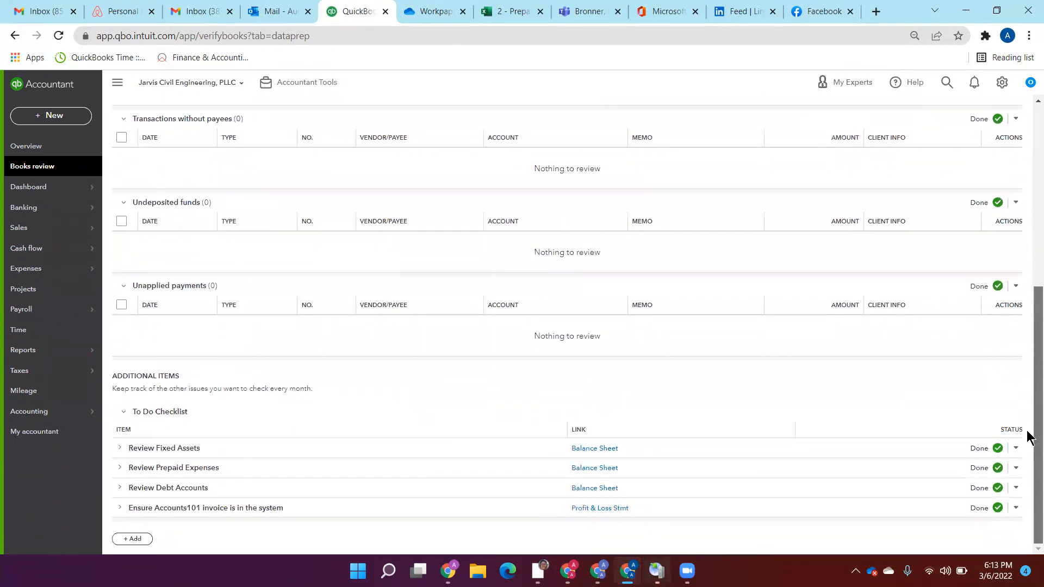
drag(1029, 412, 1031, 129)
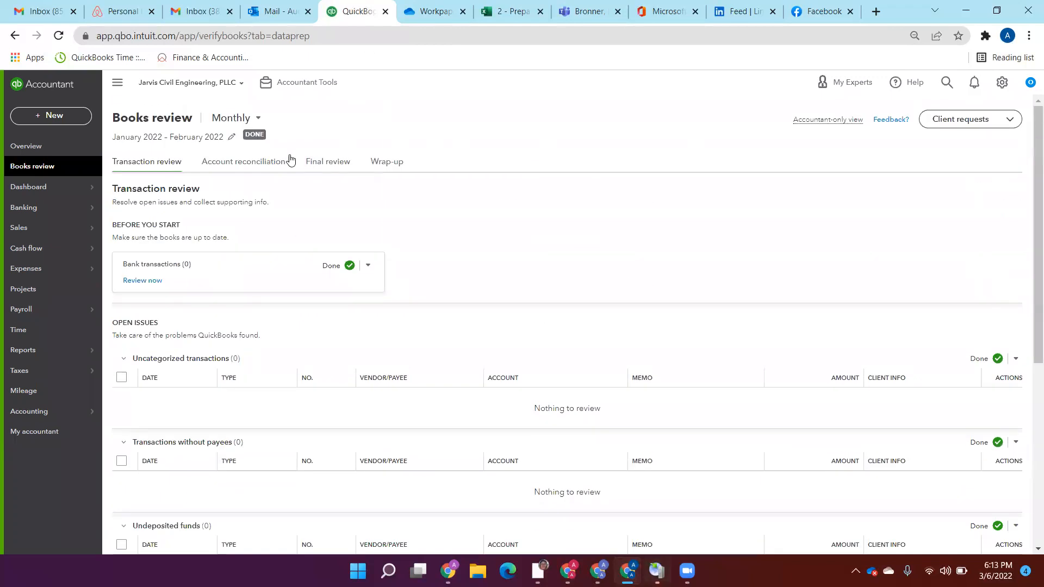
click(253, 162)
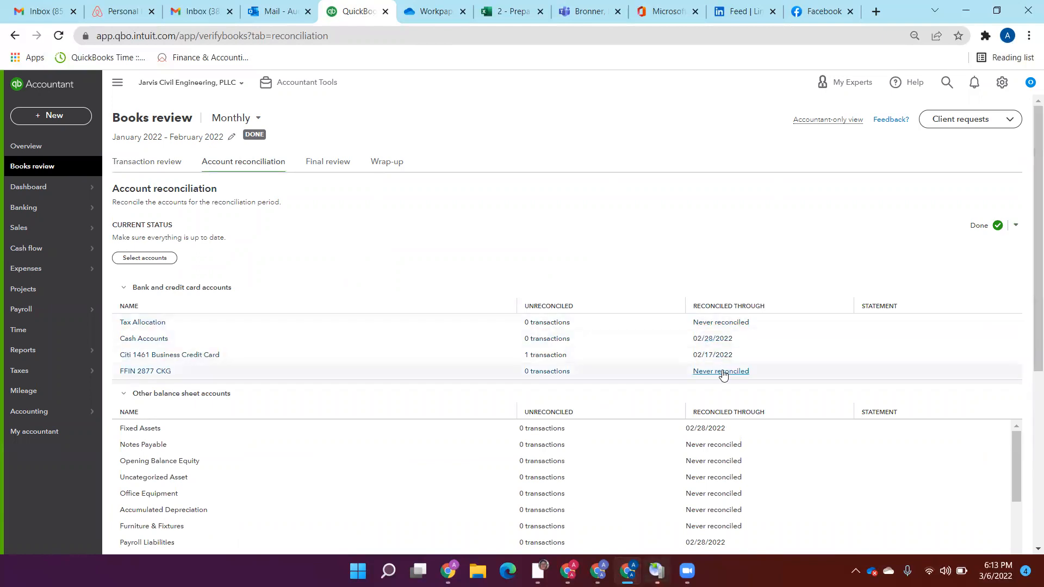
drag(1030, 131, 1028, 259)
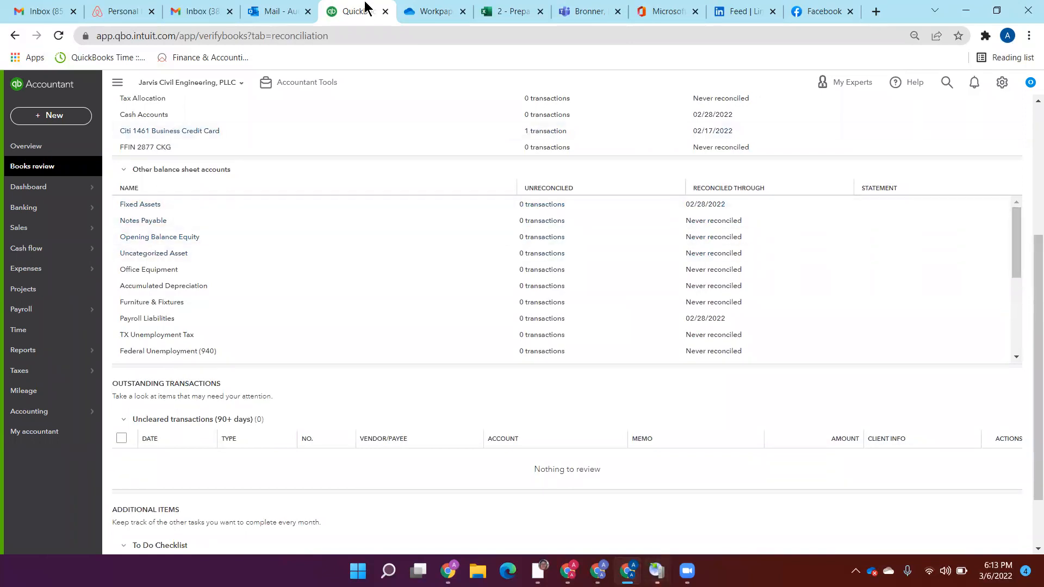
Step: Switch to OneDrive, open 3 - Fixed Assets.xlsx from Jarvis Engineering's 2202 Workpapers and examine the fixed asset roll
click(441, 12)
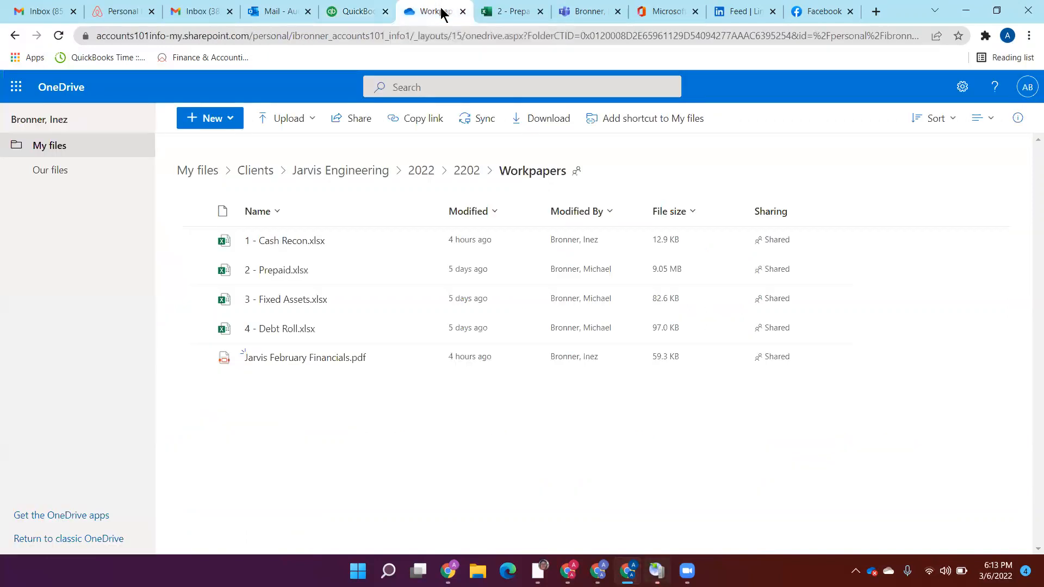
click(288, 300)
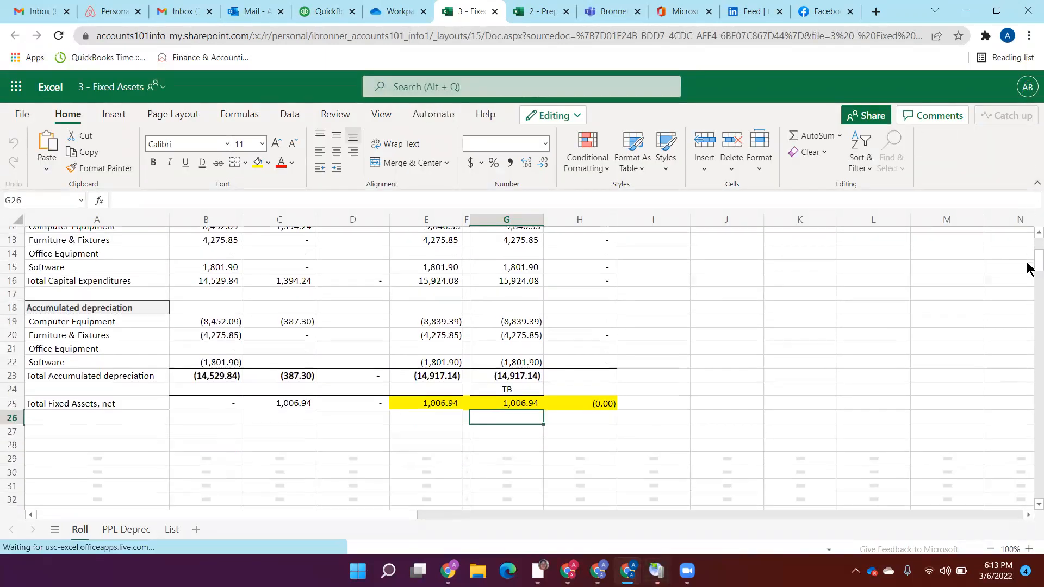
drag(1027, 258, 1026, 246)
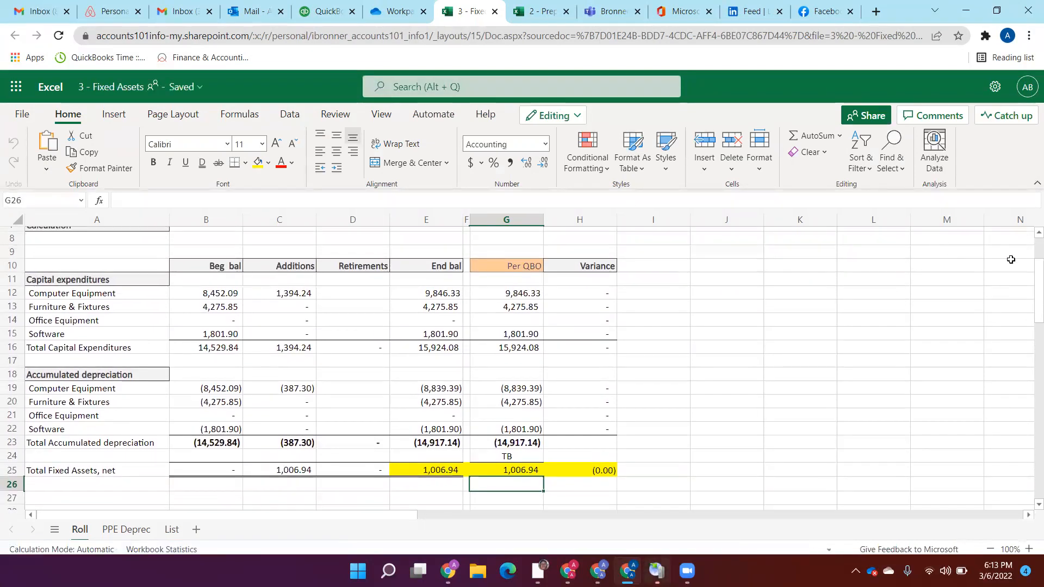
scroll(1027, 282, up, 3)
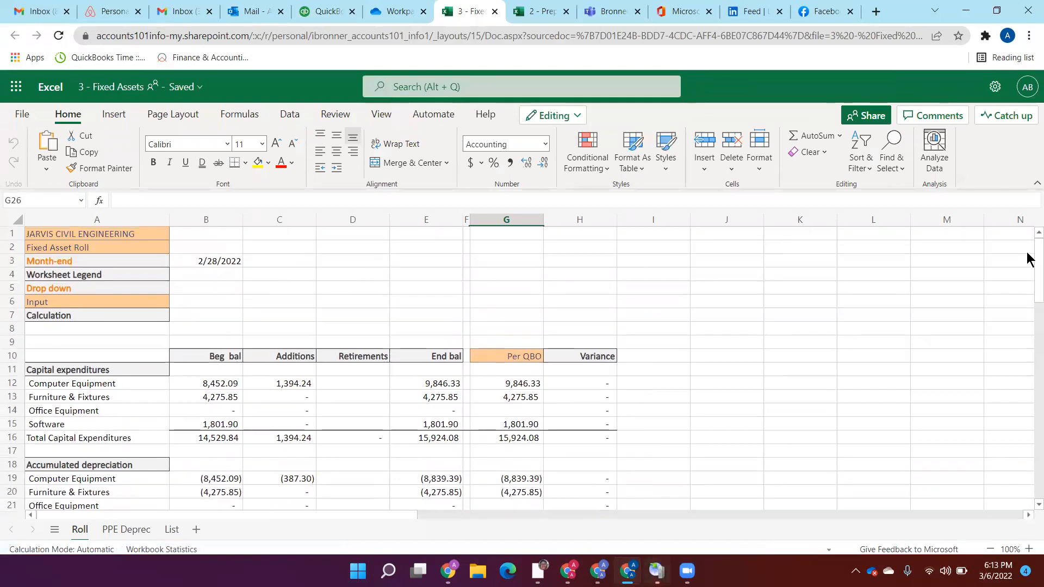
scroll(1026, 282, down, 1)
scroll(1026, 282, down, 2)
scroll(1026, 275, up, 3)
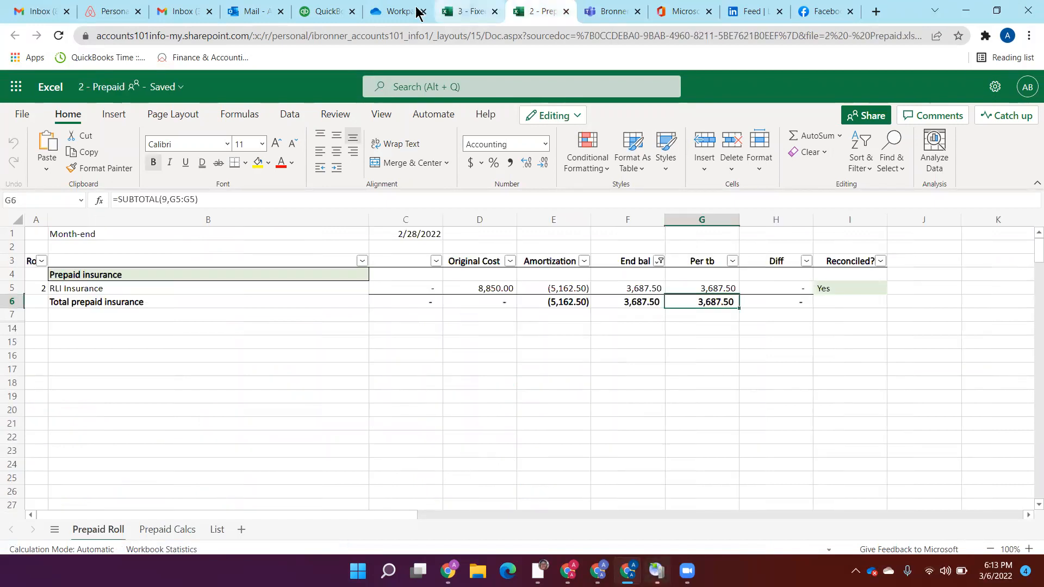
Step: Switch to QuickBooks, duplicate its browser tab and open the Balance Sheet report for Jarvis Civil Engineering in the copy
click(318, 11)
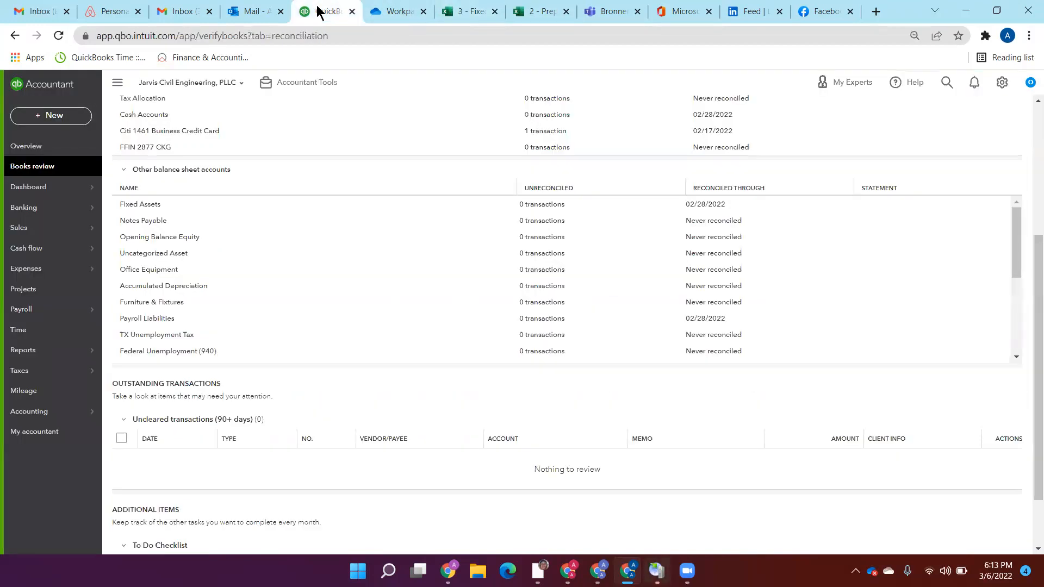
right_click(318, 11)
click(359, 107)
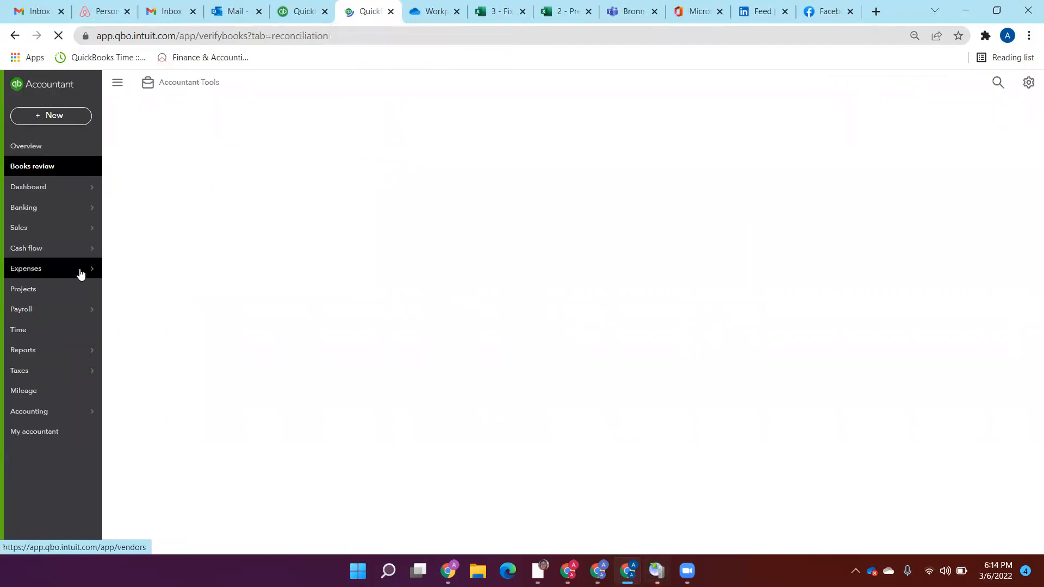
mouse_move(79, 357)
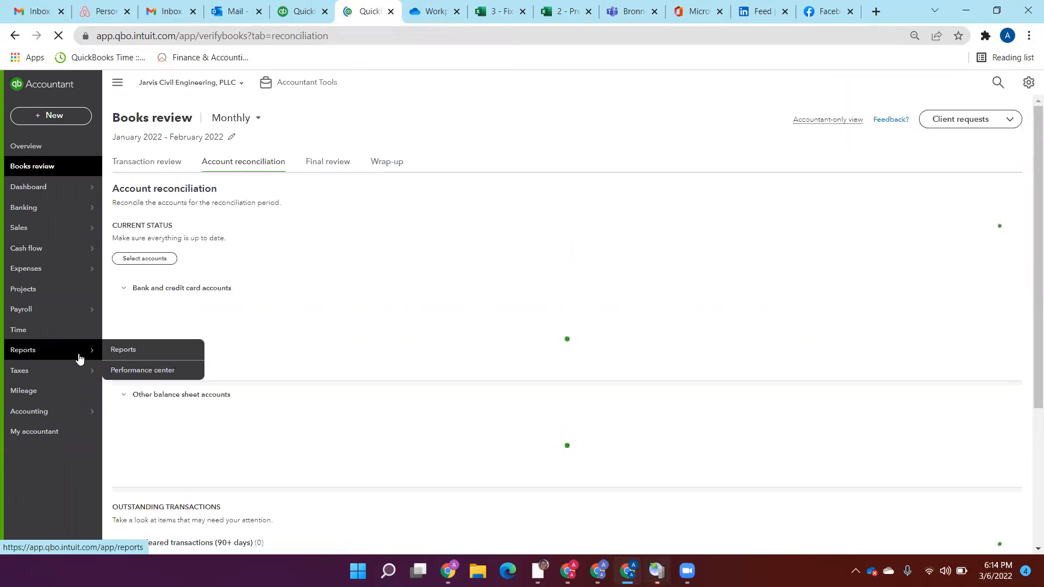
click(133, 353)
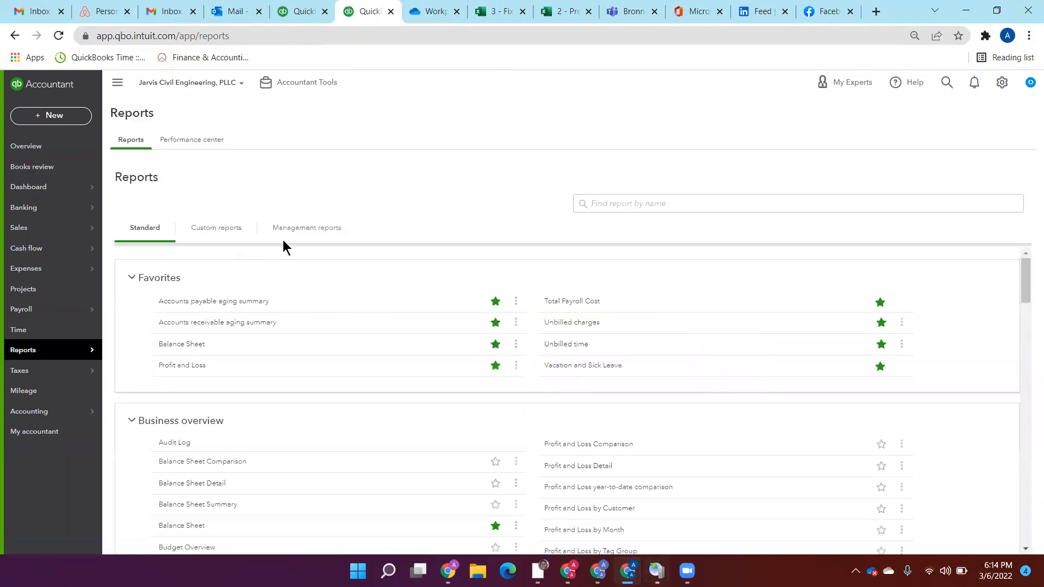
click(181, 344)
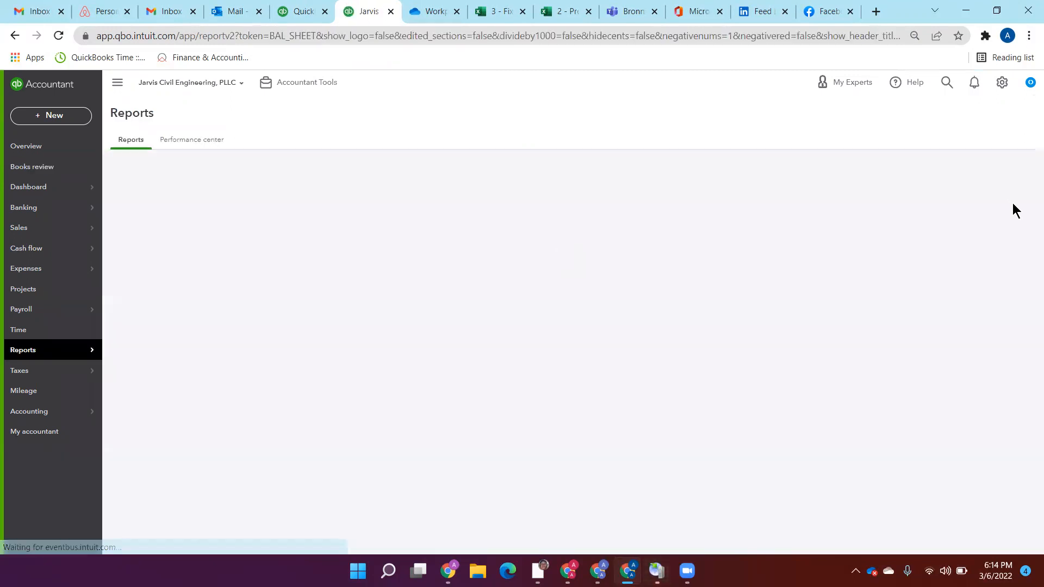
Step: Examine the February 2022 transaction report behind the balance sheet's Total Fixed Assets and return to the 3 - Fixed Assets workbook
drag(1031, 239, 1029, 303)
scroll(1028, 302, down, 1)
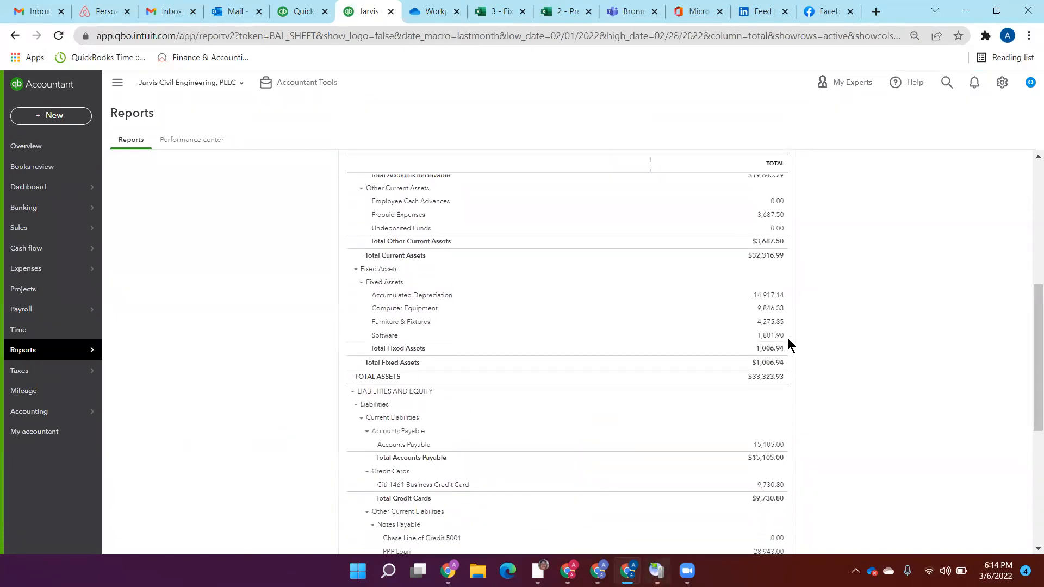
click(774, 348)
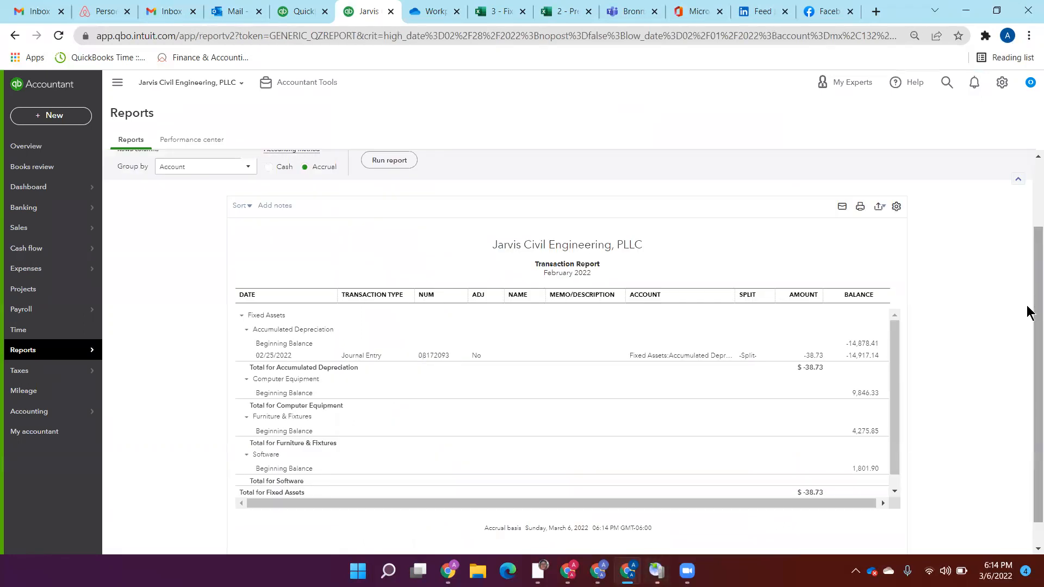
drag(893, 343, 898, 321)
drag(1027, 285, 1027, 304)
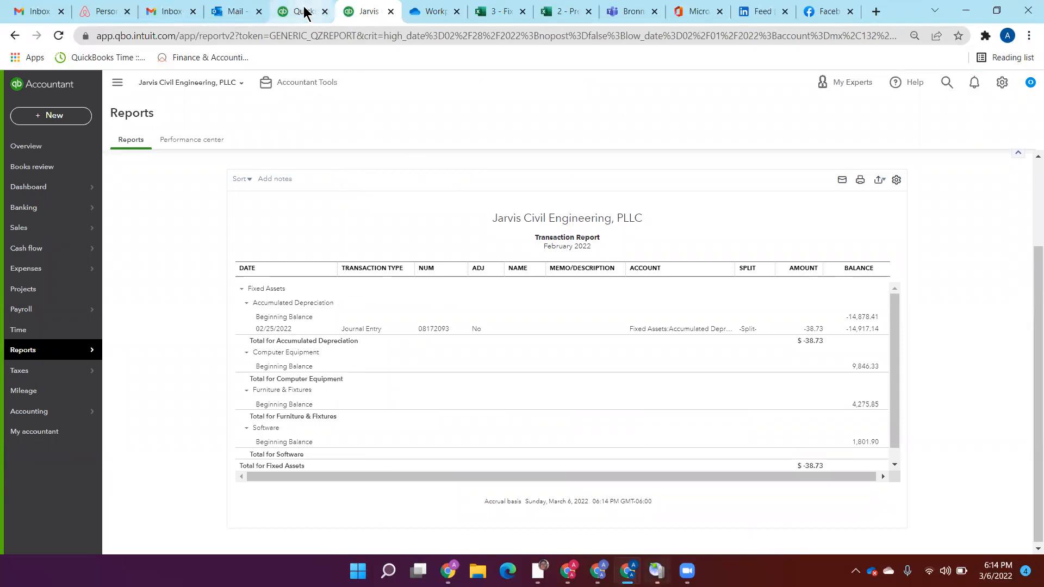
click(496, 14)
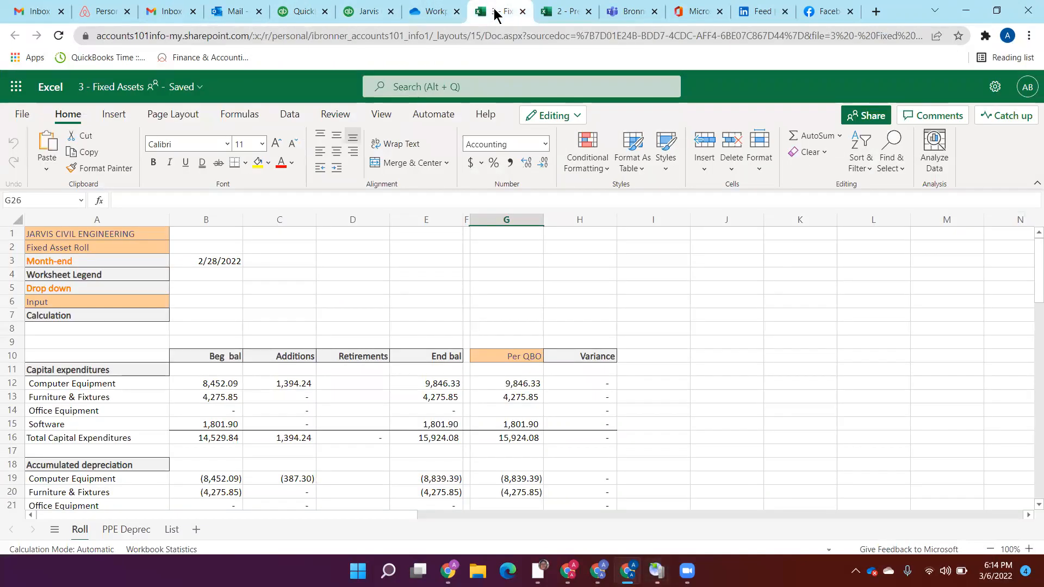
Step: Examine the rest of the fixed asset roll and the asset depreciation schedule on the PPE Deprec sheet
scroll(1029, 279, down, 1)
scroll(1028, 278, down, 2)
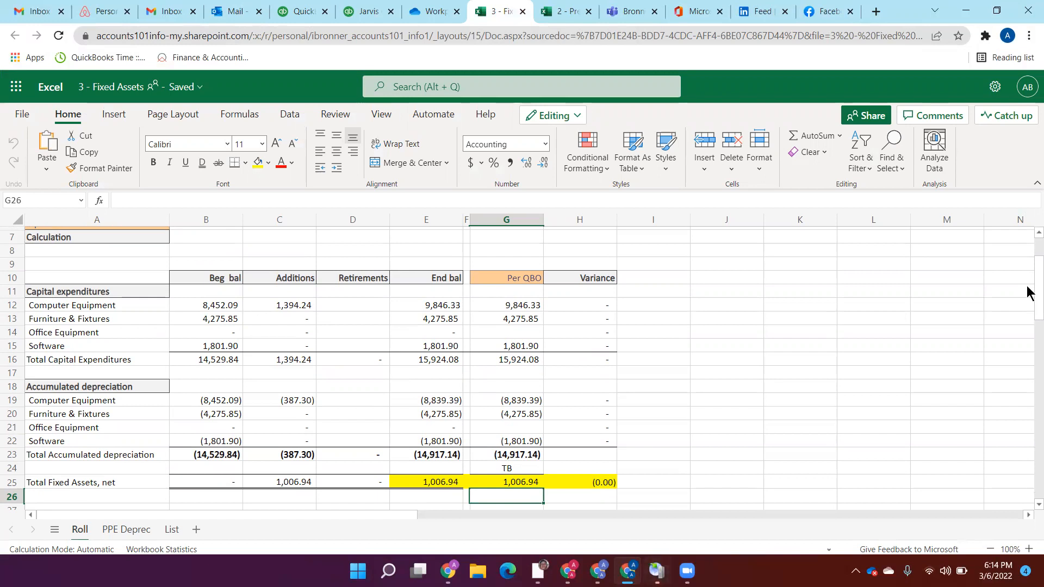
scroll(1027, 315, down, 5)
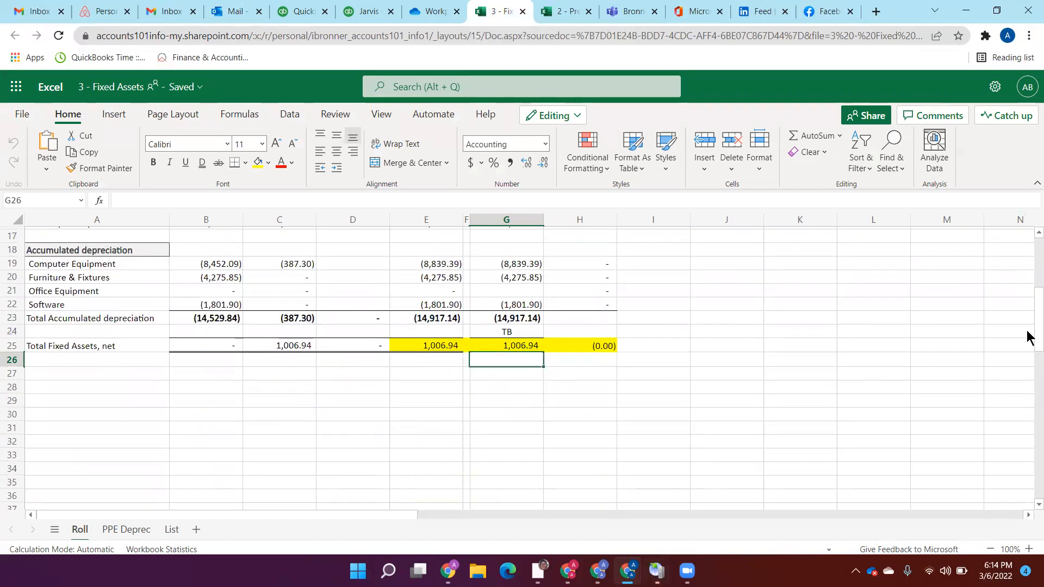
scroll(1027, 304, up, 5)
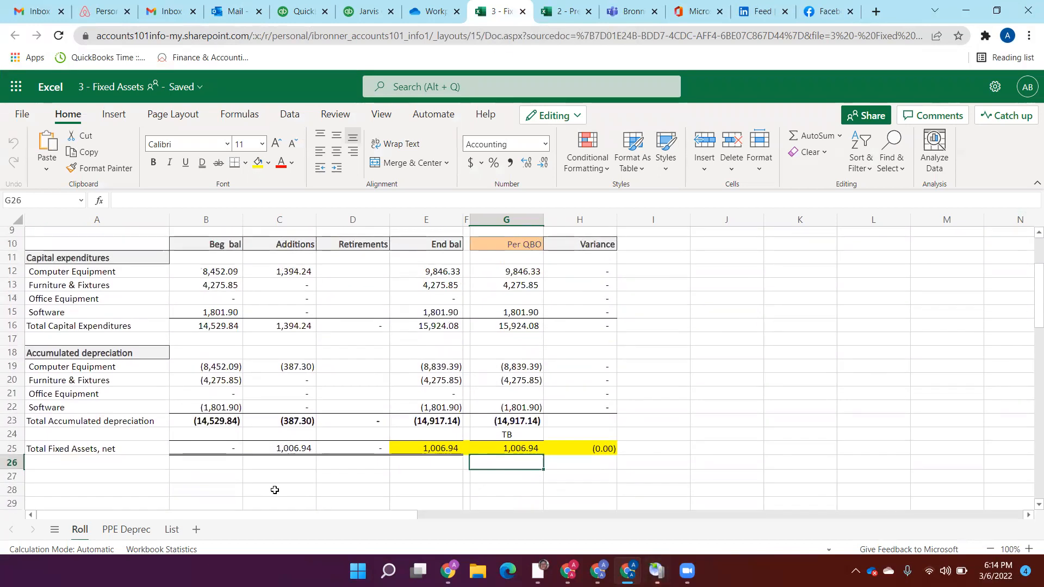
click(127, 528)
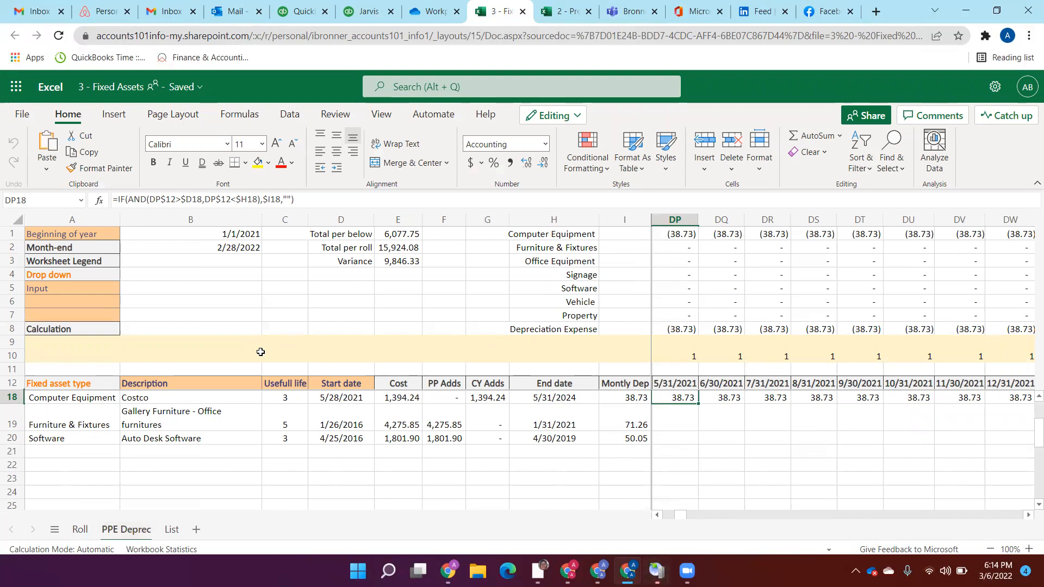
click(45, 451)
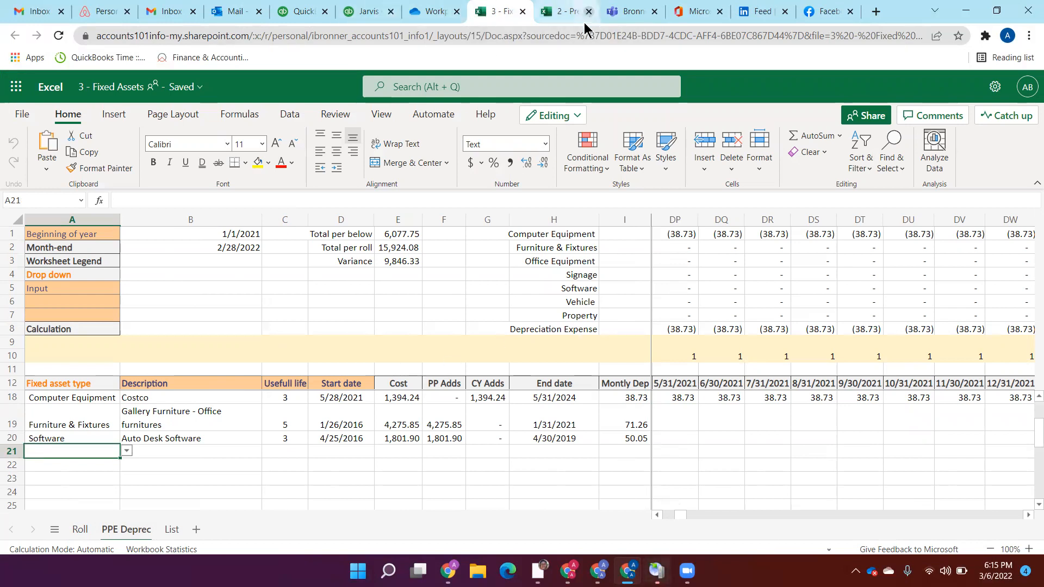
Step: Switch to QuickBooks and examine the account reconciliation status of the other balance sheet accounts in the books review
click(364, 12)
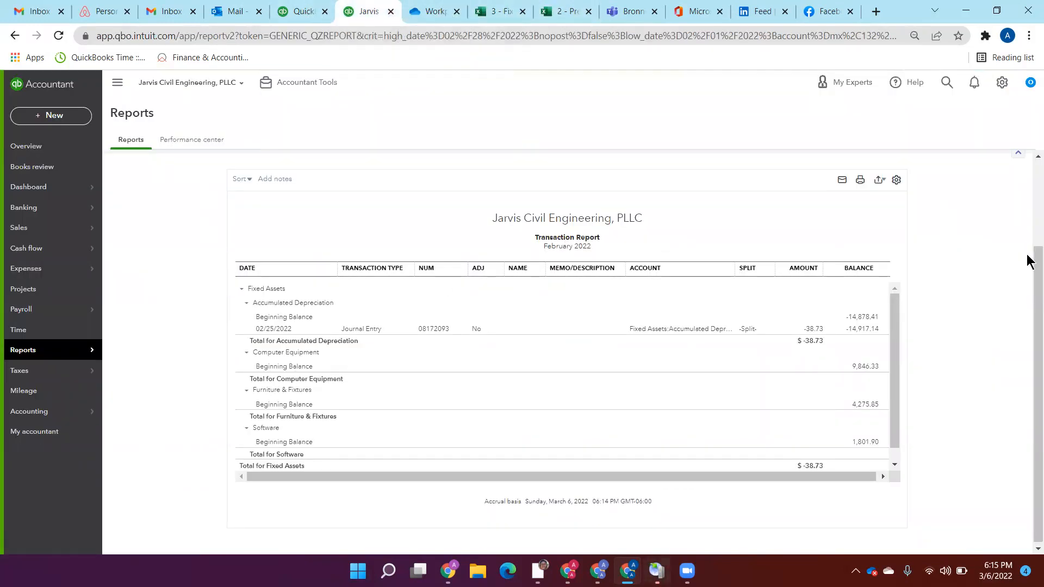
drag(1027, 295, 1028, 198)
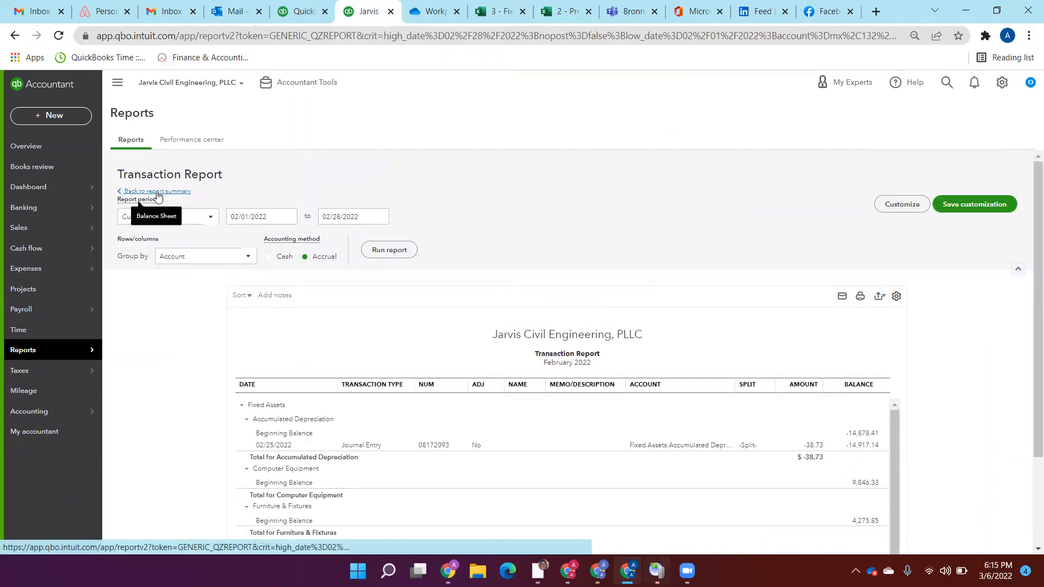
click(48, 175)
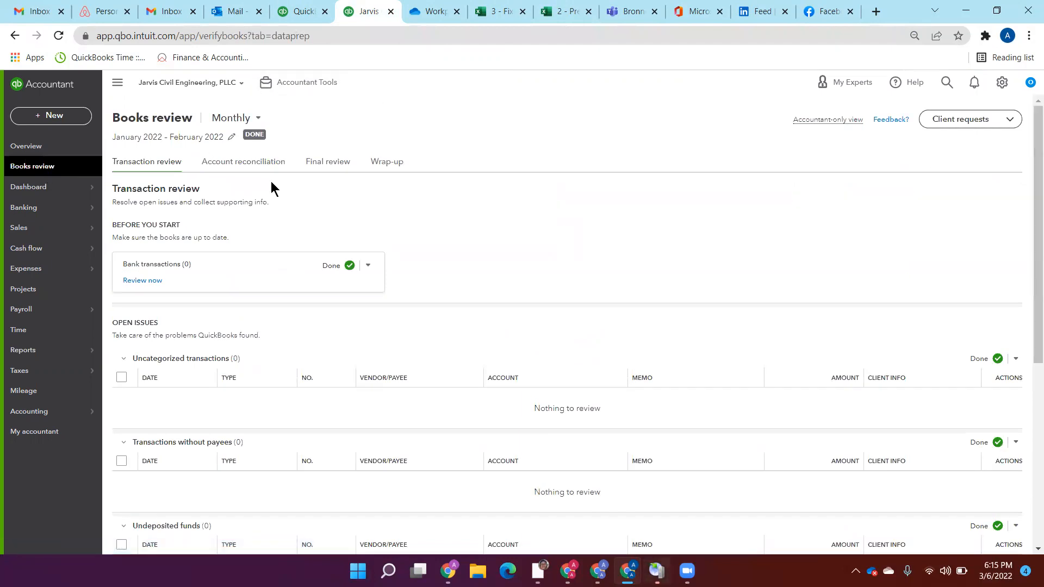
click(246, 164)
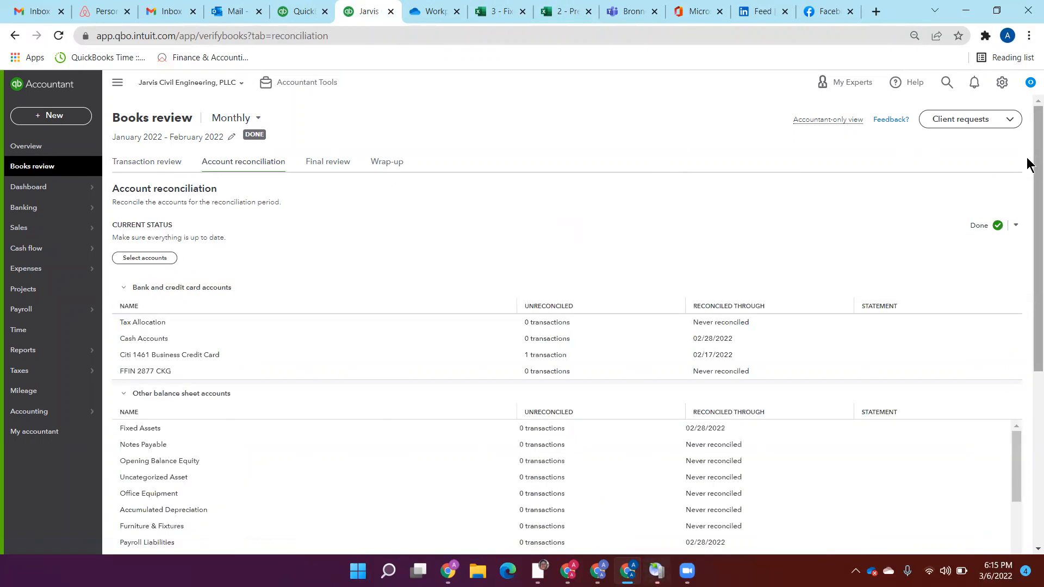
drag(1027, 168, 1029, 281)
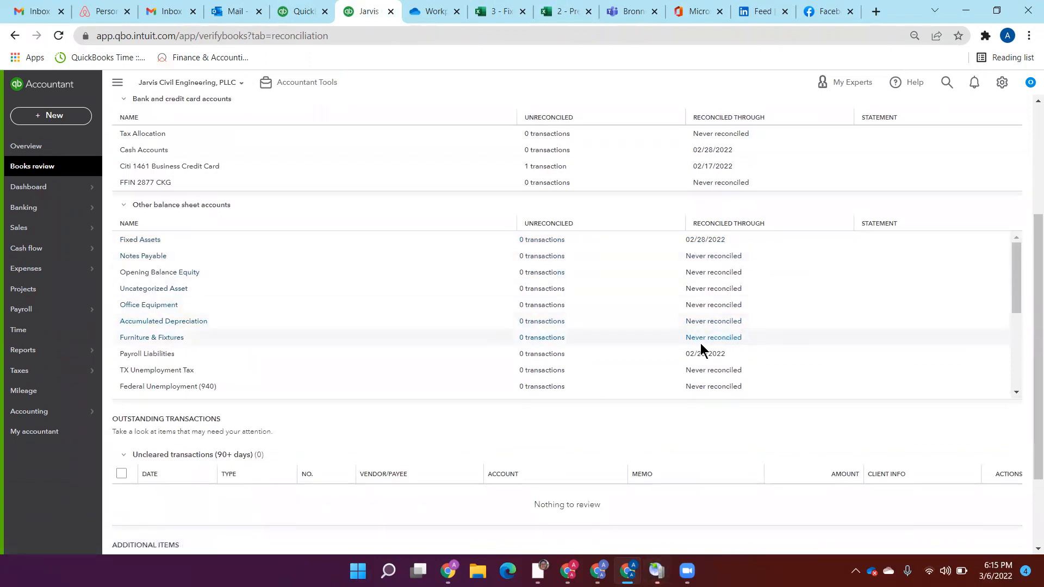
drag(1017, 257, 1019, 291)
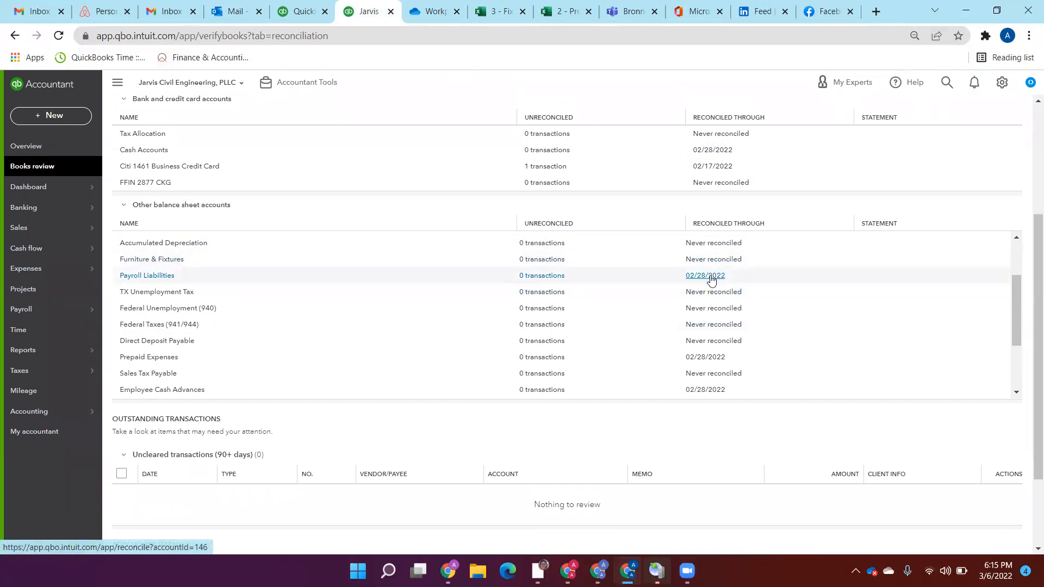
Step: Switch to OneDrive, open 4 - Debt Roll.xlsx and examine its Debt Roll, Line of Credit and PPP Loan sheets
click(430, 16)
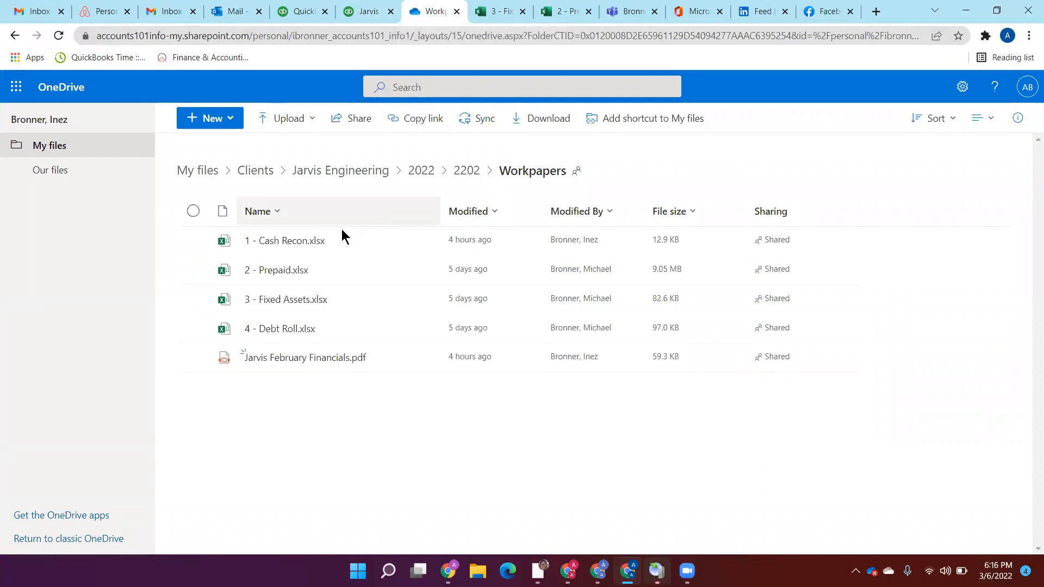
click(281, 329)
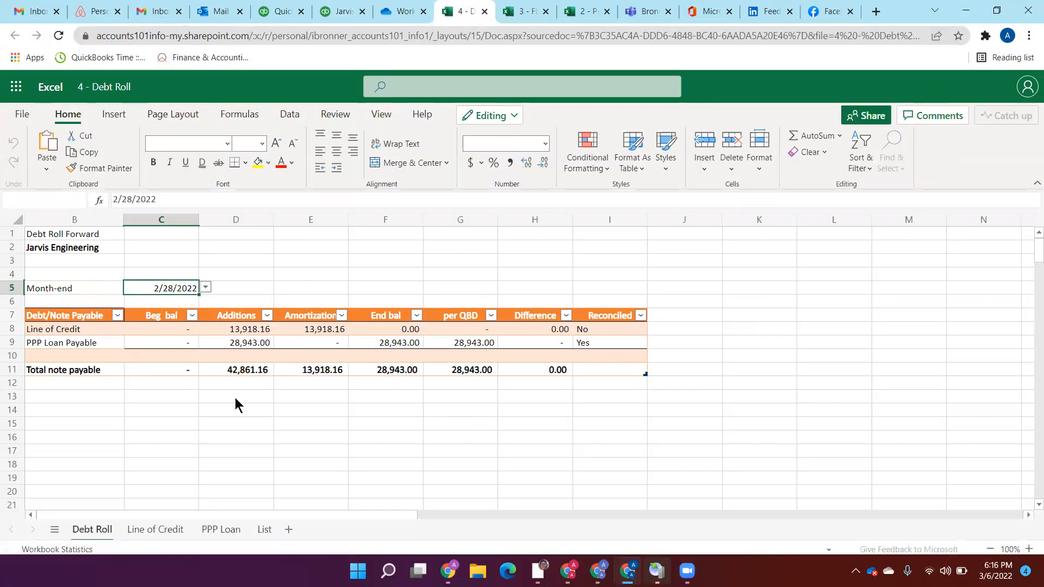
click(156, 530)
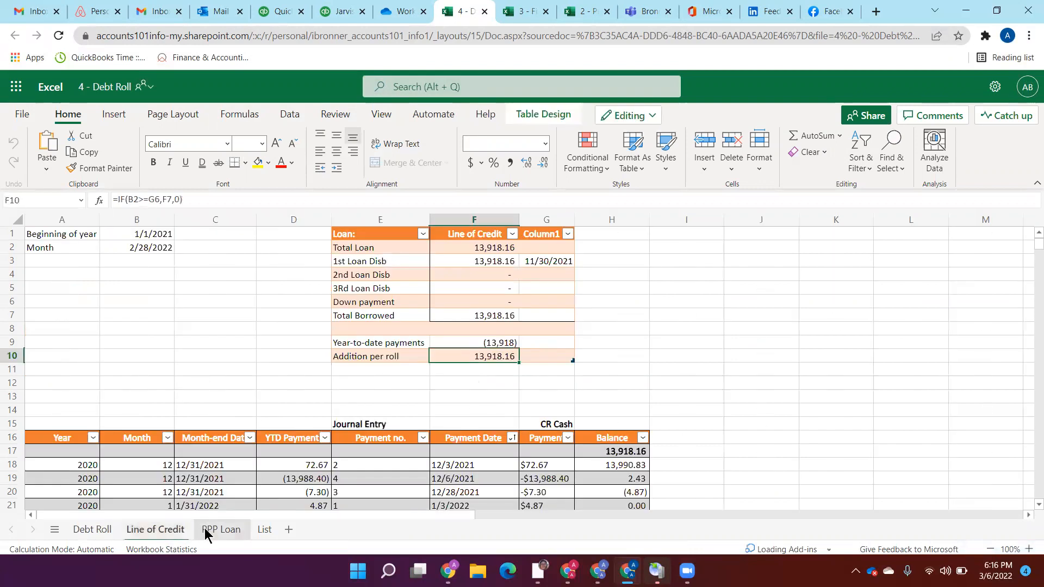
click(208, 529)
click(91, 530)
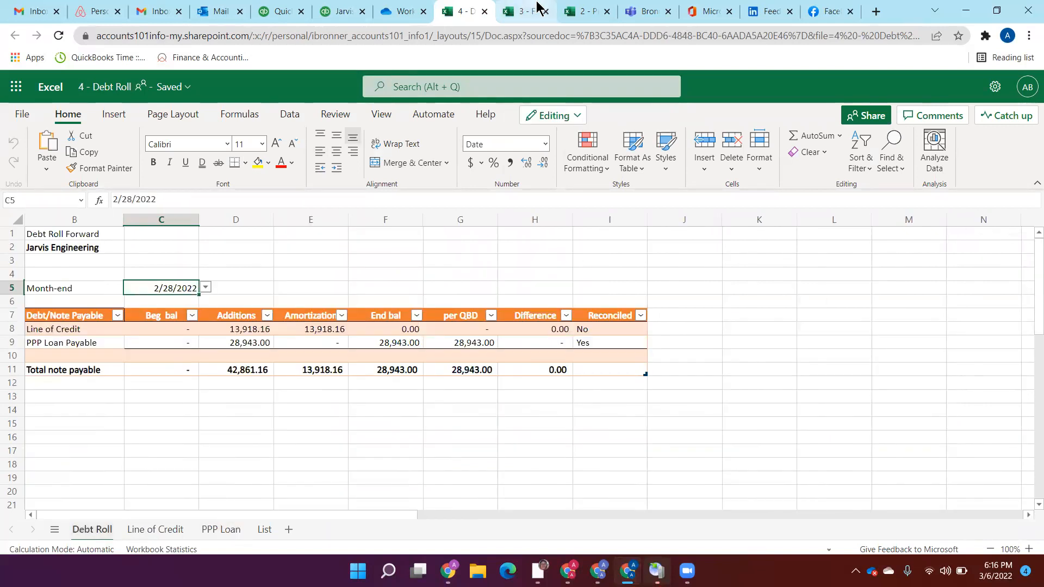
Step: Switch to QuickBooks, open the Balance Sheet report and examine the notes payable and payroll liabilities
click(343, 12)
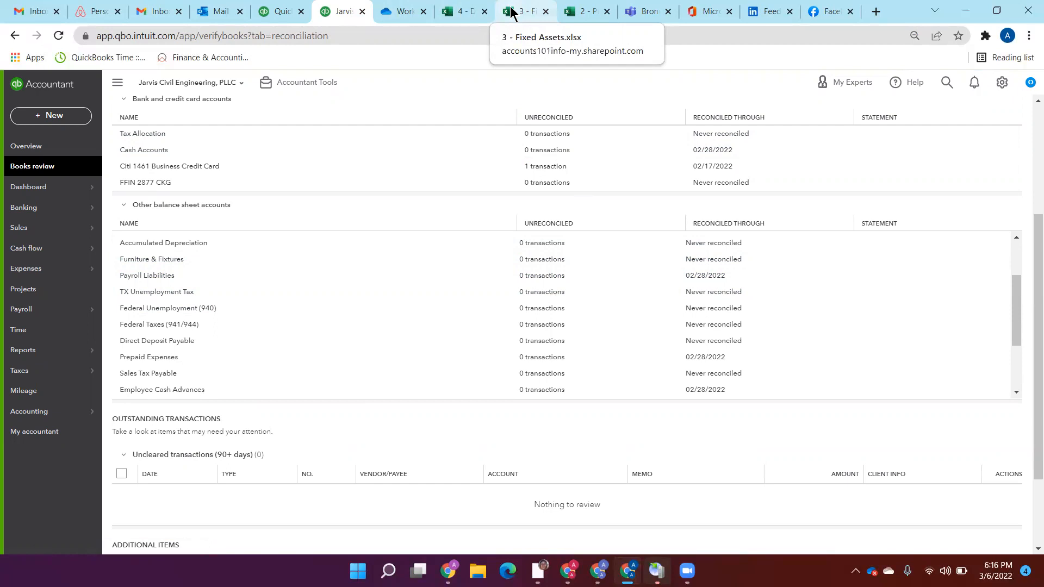
click(280, 11)
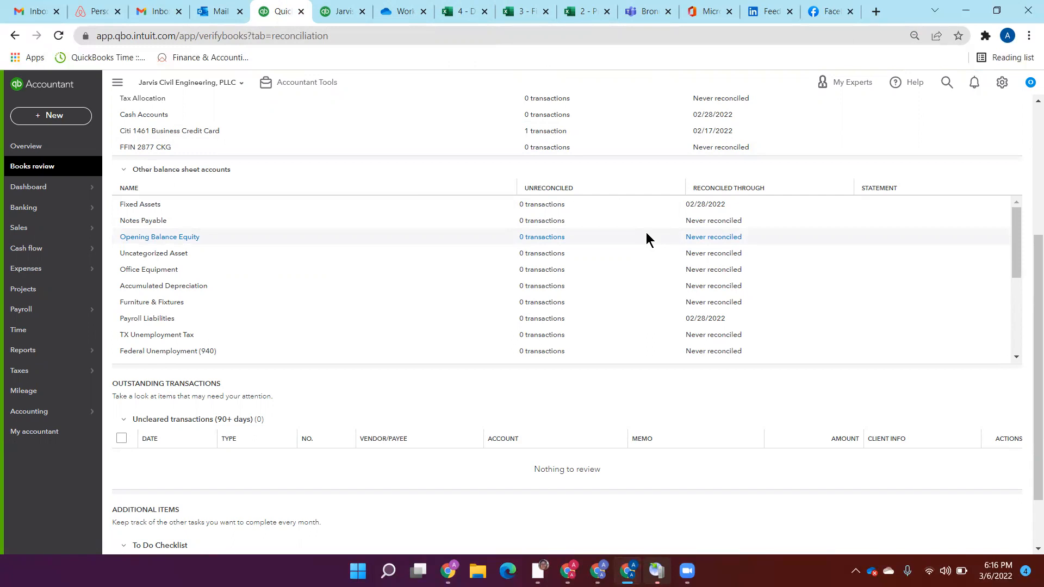
click(345, 12)
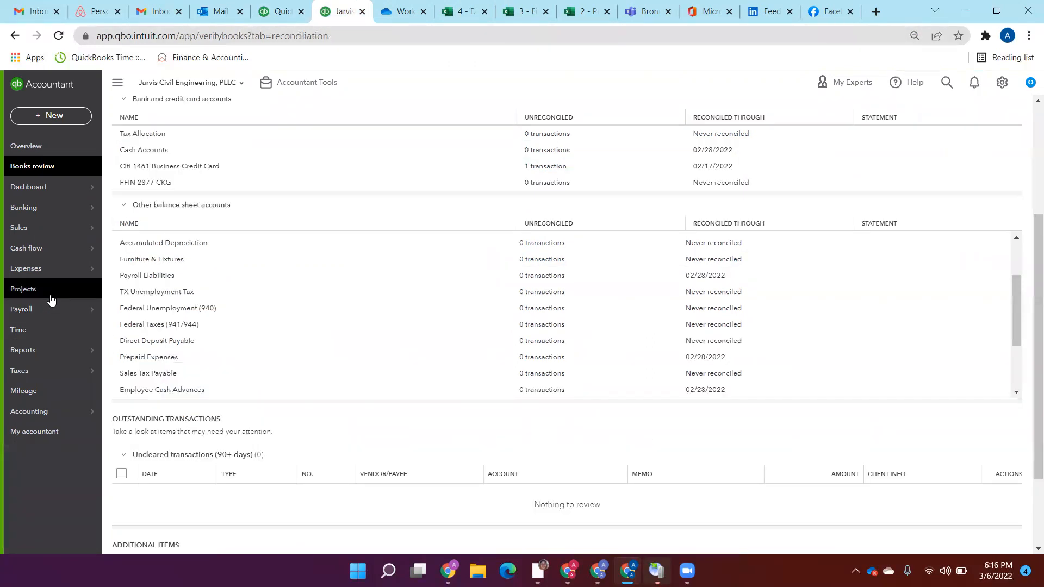
click(132, 354)
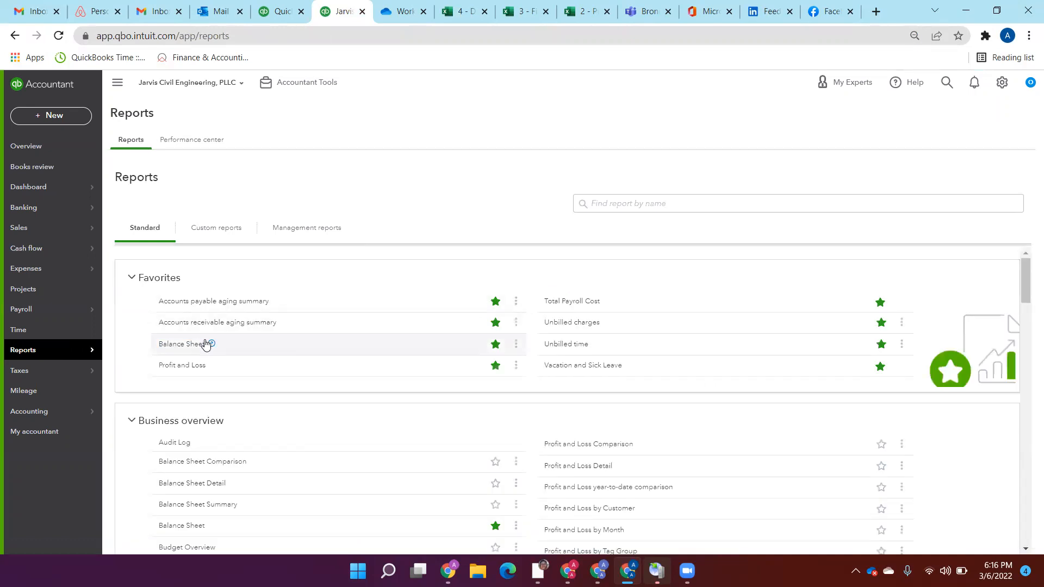
click(186, 343)
scroll(1027, 187, down, 6)
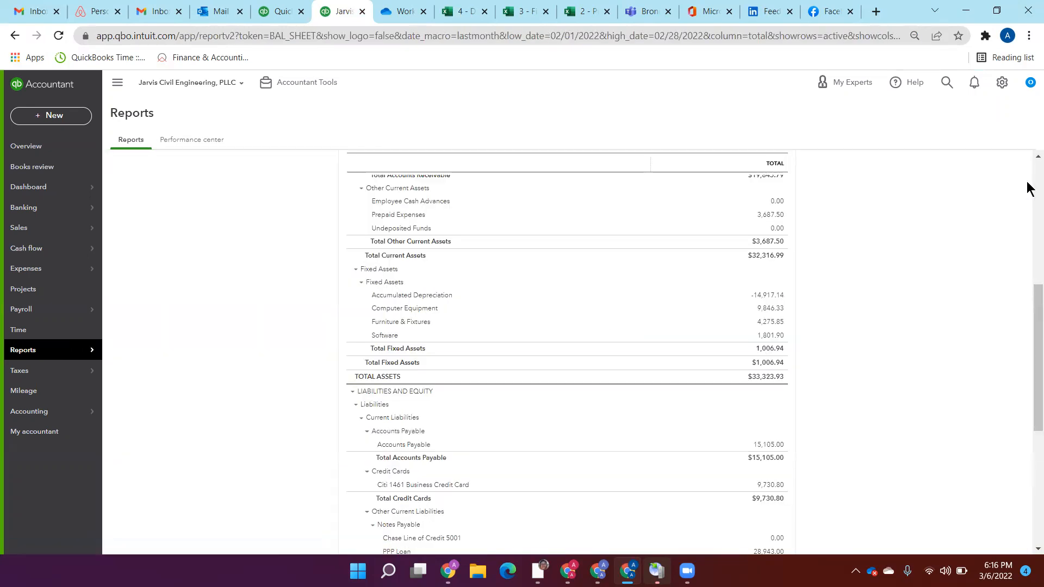
scroll(1027, 348, down, 3)
scroll(1029, 381, down, 2)
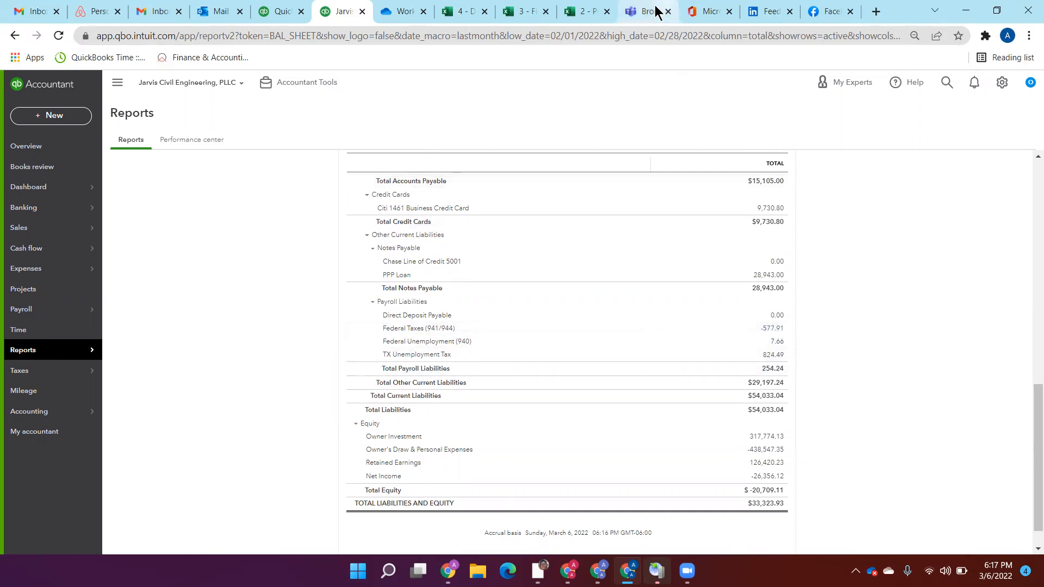
Step: Switch to Microsoft Teams and read the chat messages about the negative Fed 941 payroll liability account
click(634, 17)
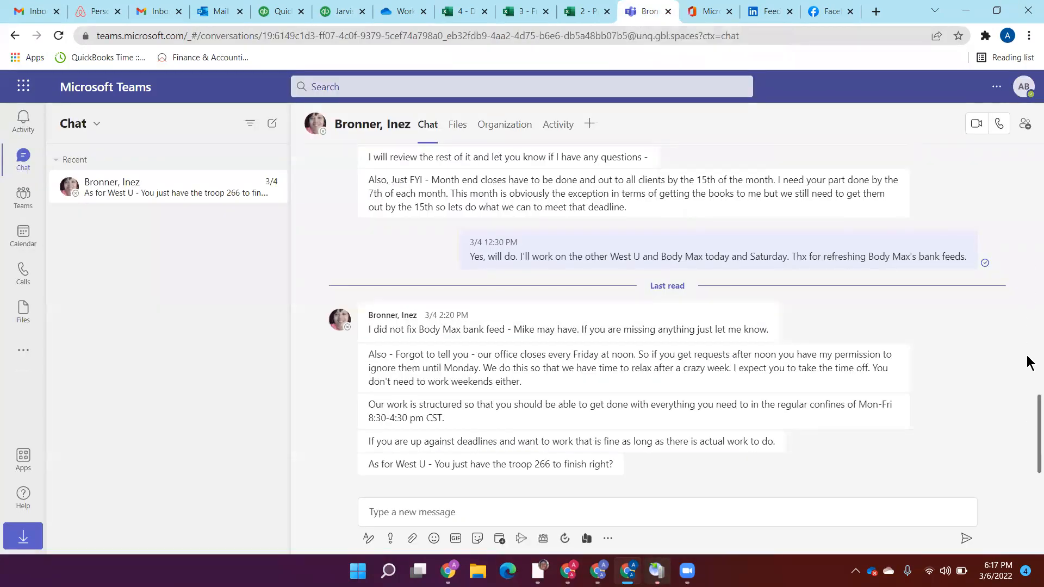
scroll(1027, 392, up, 1)
drag(1027, 368, 1027, 367)
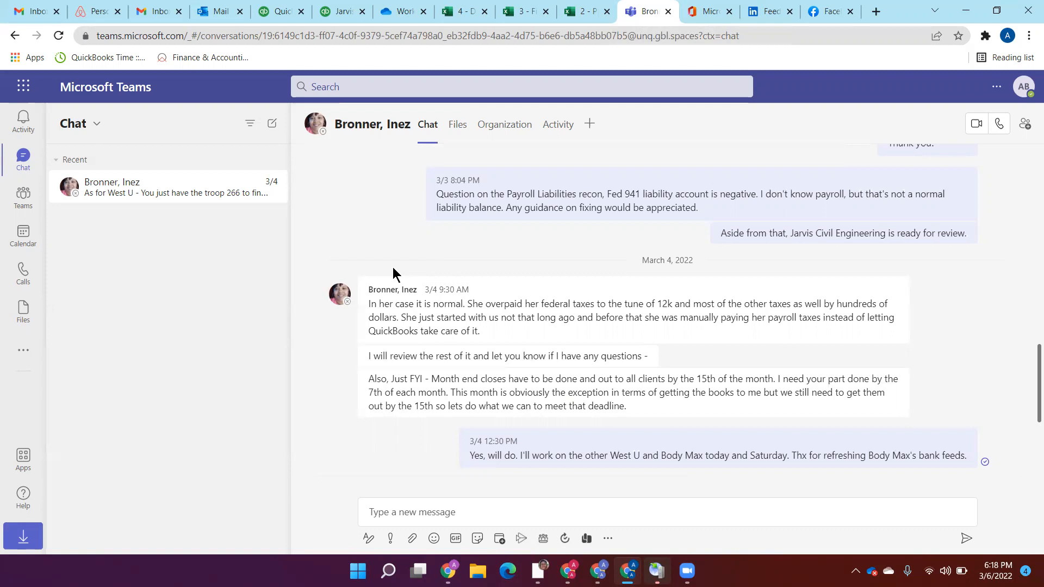
Step: Switch to QuickBooks, examine the transaction report behind the Federal Taxes (941/944) balance and return to the balance sheet
click(280, 12)
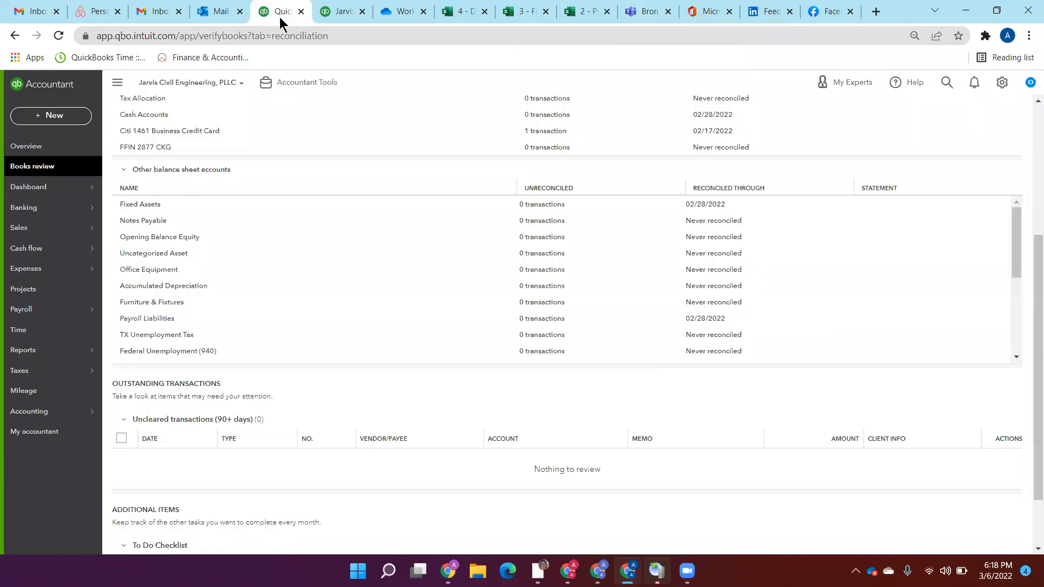
click(334, 12)
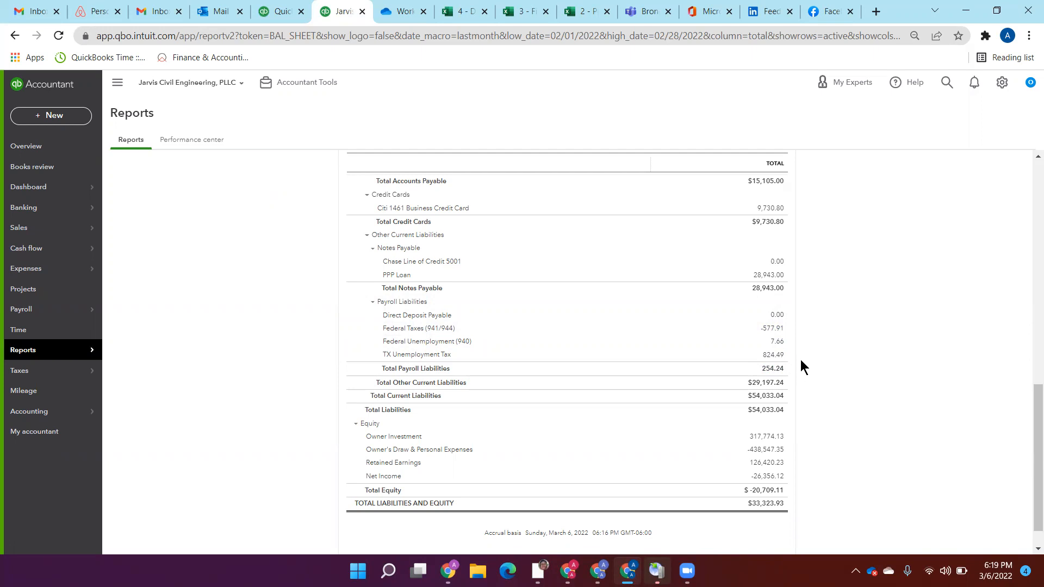
click(778, 329)
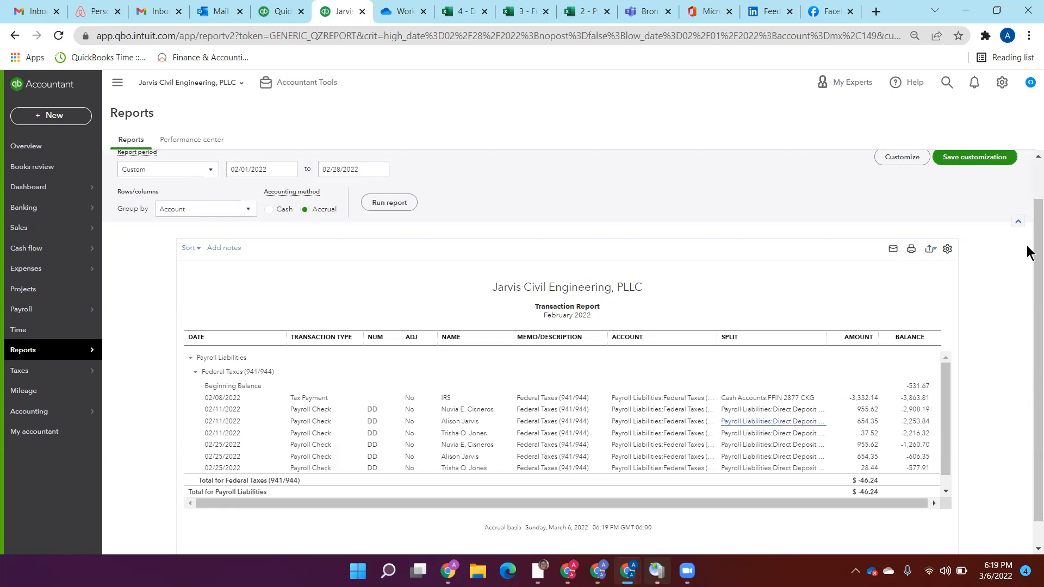
scroll(1031, 182, up, 1)
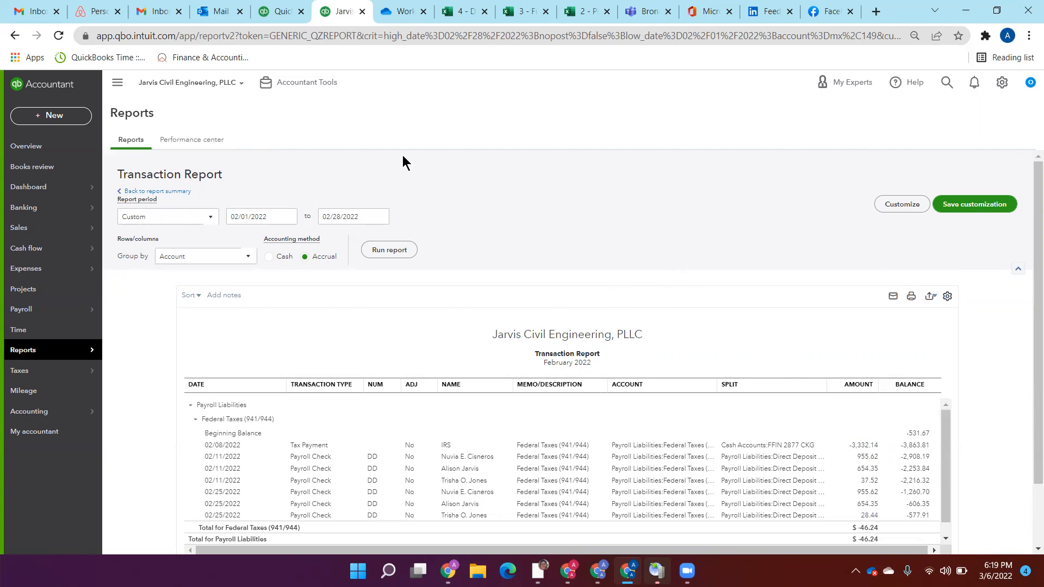
click(175, 191)
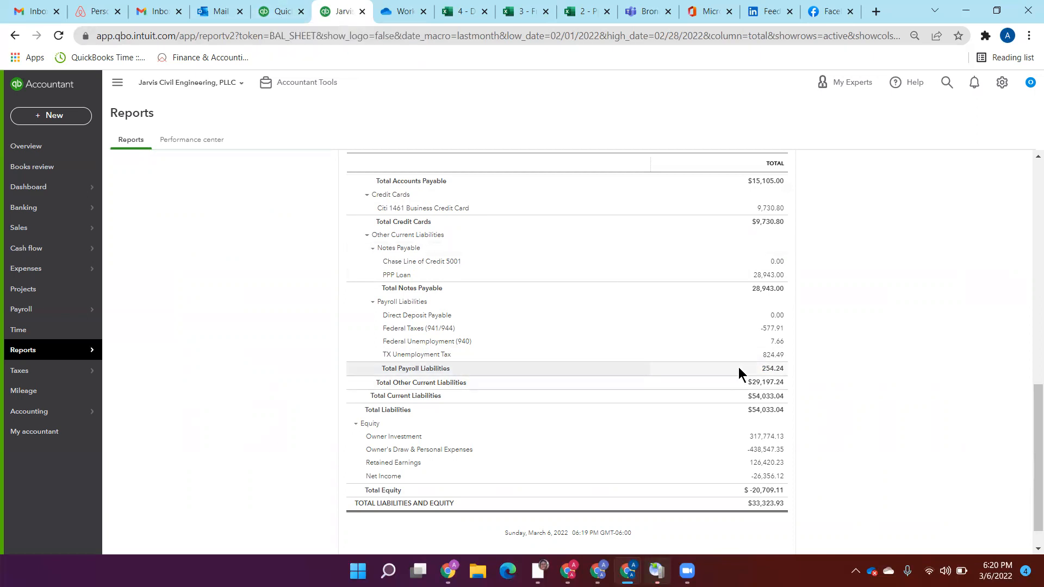
Step: Switch to the 4 - Debt Roll workbook and recheck its Line of Credit and PPP Loan sheets against the debt roll
click(449, 13)
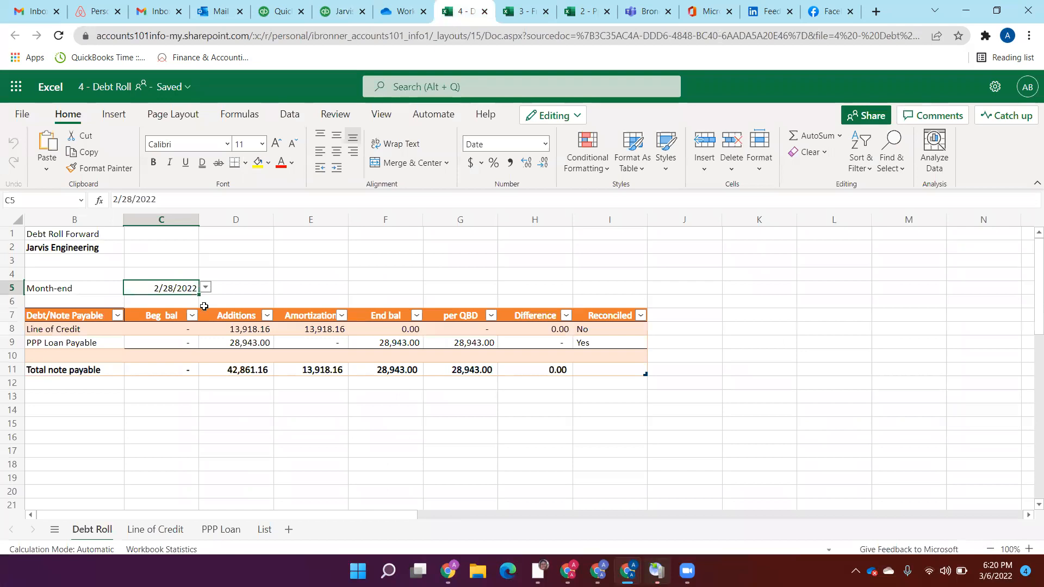
click(154, 530)
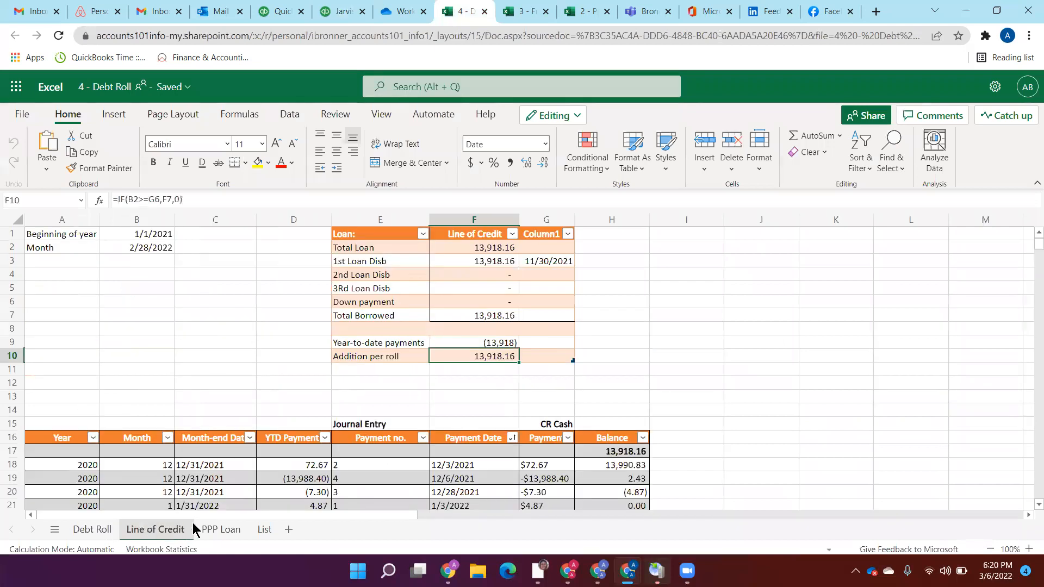
click(209, 530)
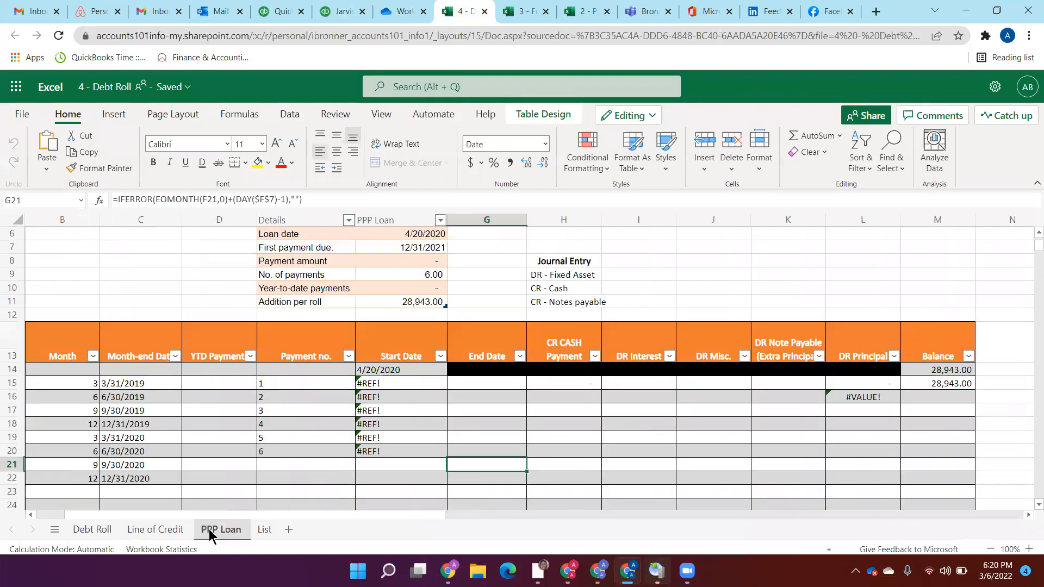
click(86, 529)
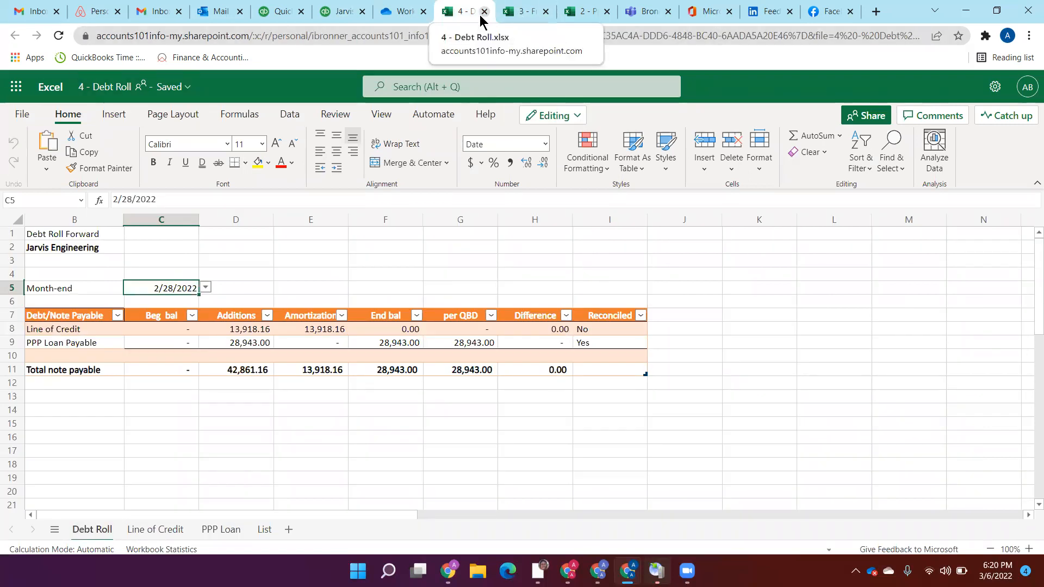
Step: Switch to OneDrive, open 2 - Prepaid.xlsx in a new tab and return to the Workpapers folder
click(403, 11)
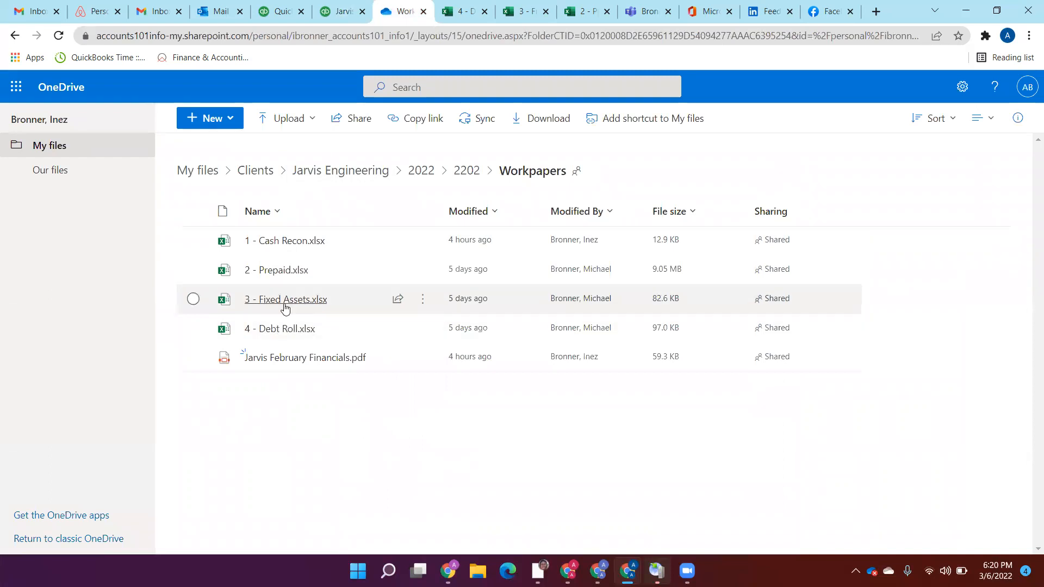
click(273, 269)
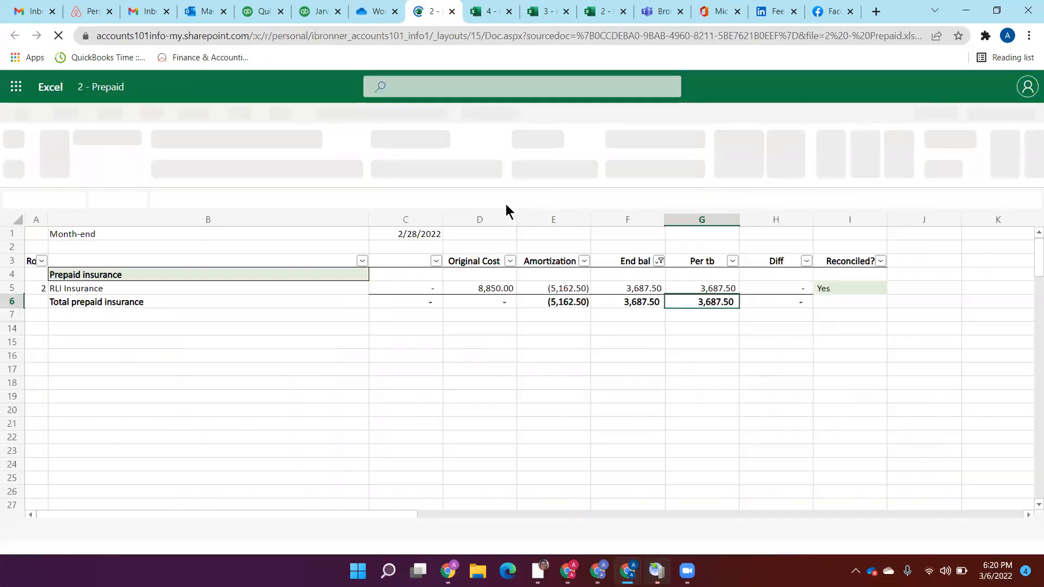
click(368, 12)
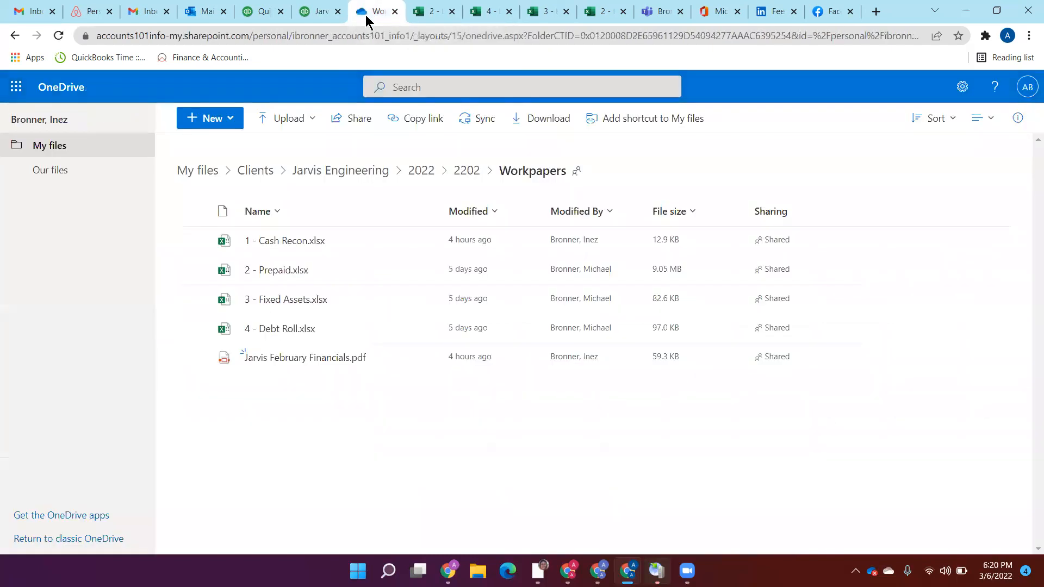
Step: Open 2 - Prepaid.xlsx from the 2022 > 2201 > Workpapers folder and view its Prepaid Calcs sheet
click(416, 172)
click(256, 241)
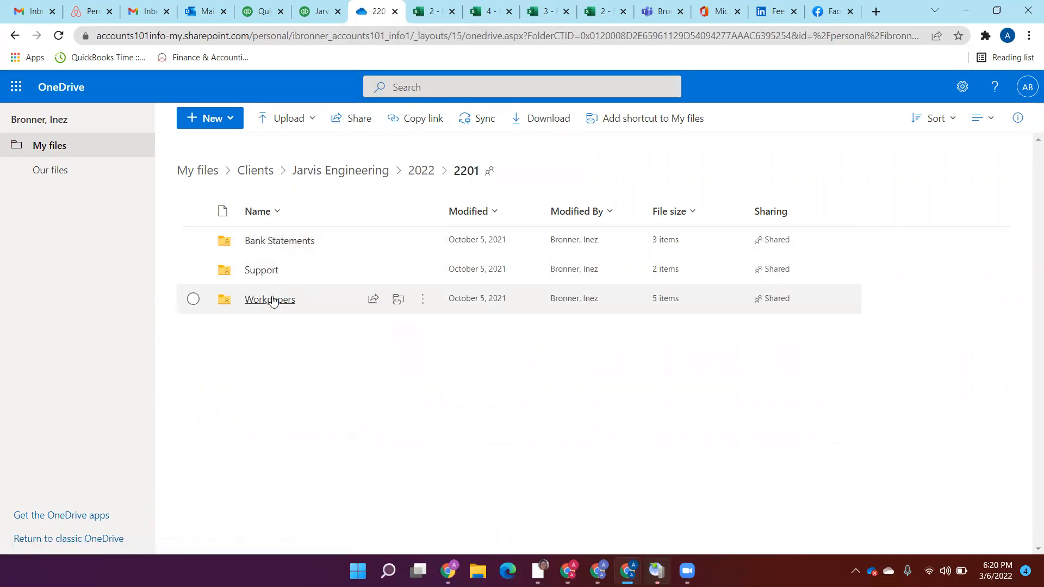
click(271, 299)
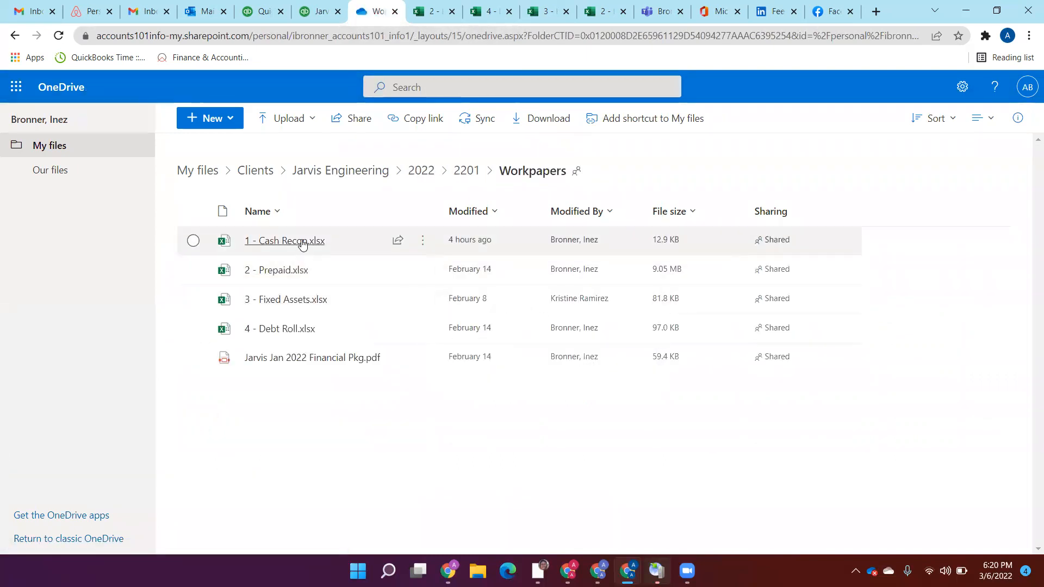
click(277, 272)
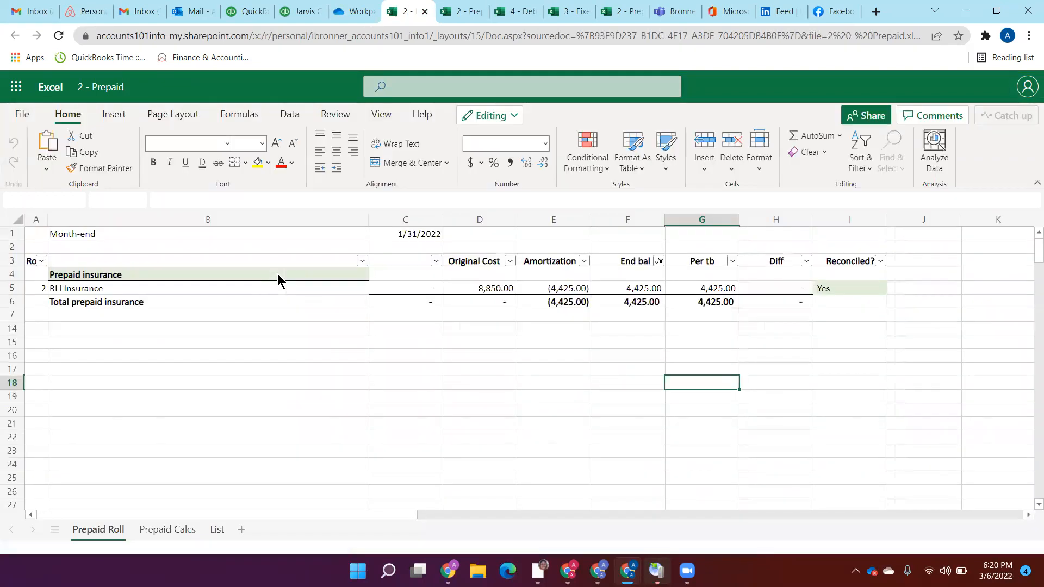
click(175, 530)
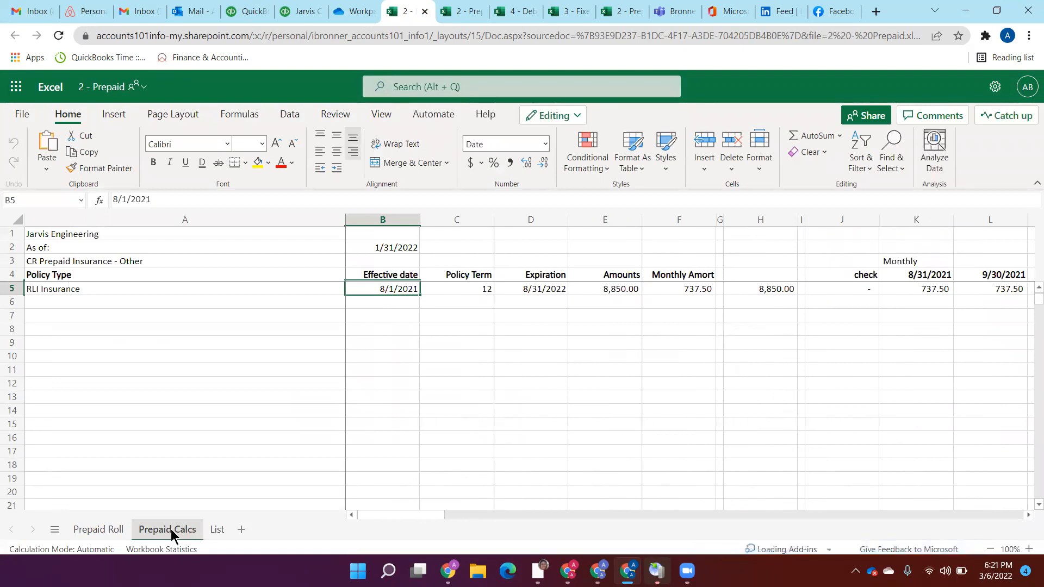
Step: Close the January prepaid workbook and return to the 2201 Workpapers folder in OneDrive
click(424, 12)
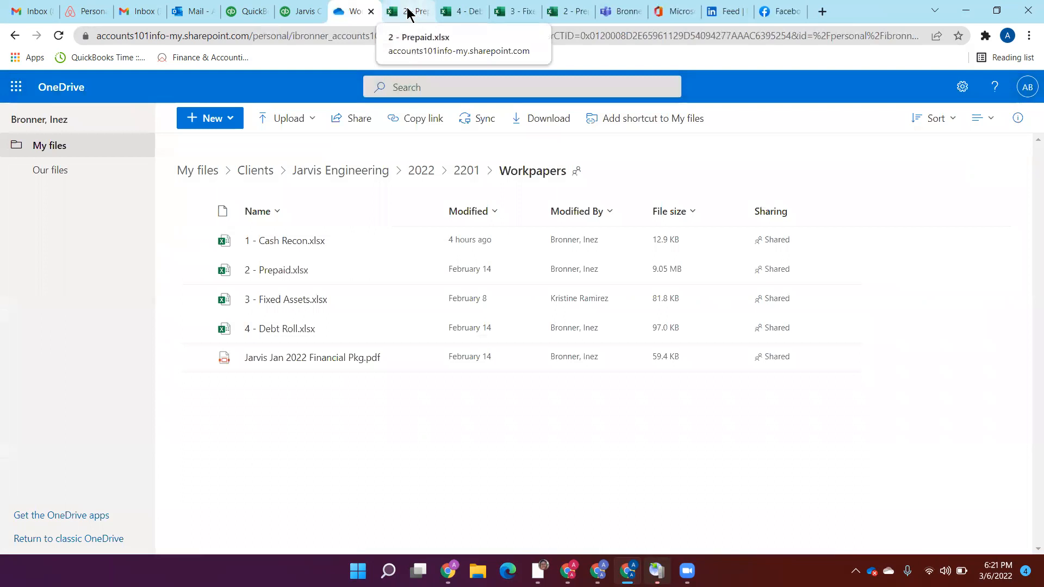
click(423, 12)
click(337, 12)
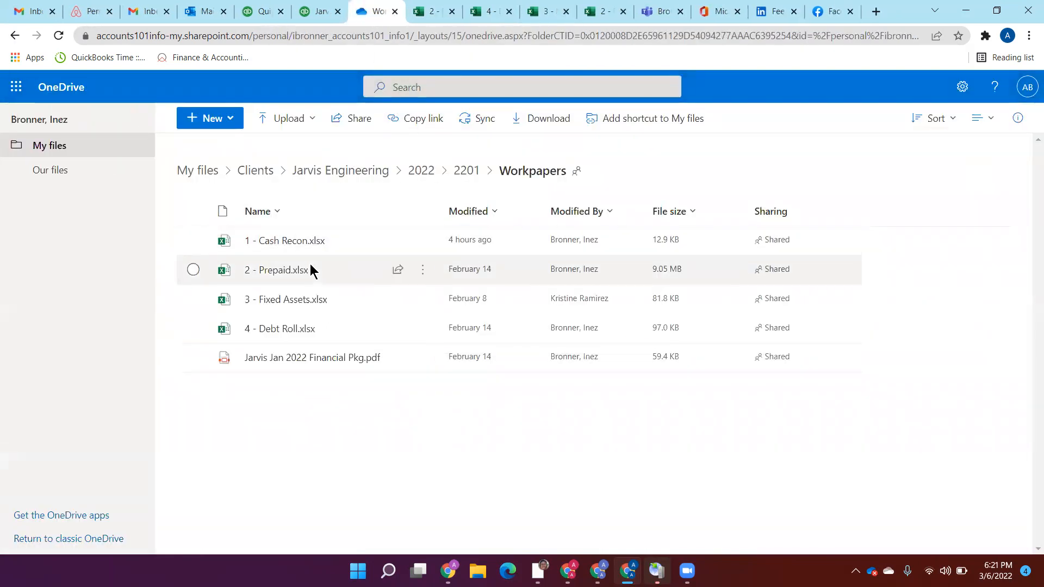
mouse_move(310, 264)
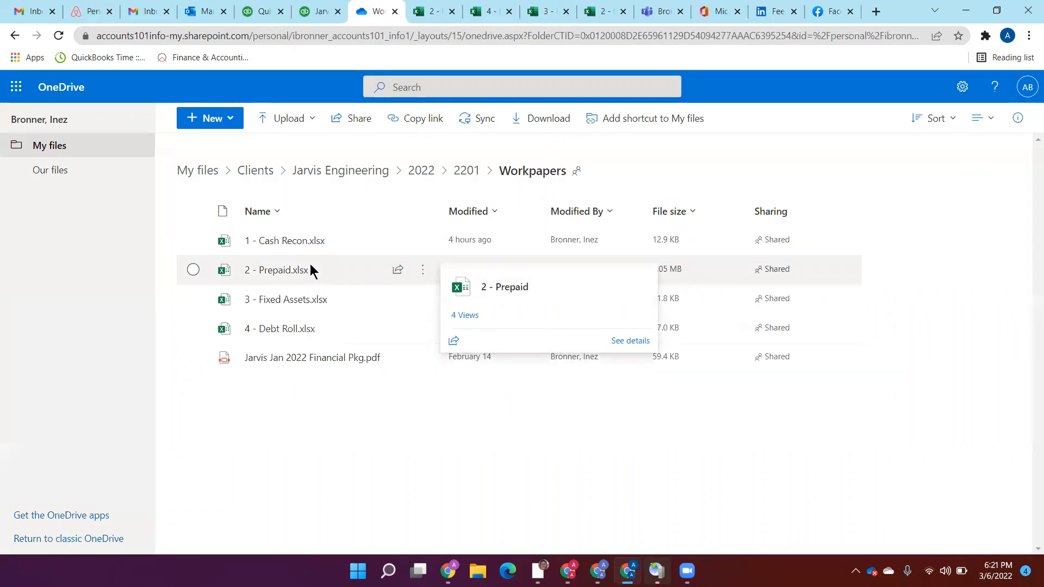
Step: Switch to QuickBooks Books review and examine the reconciled-through dates of all other balance sheet accounts
click(260, 10)
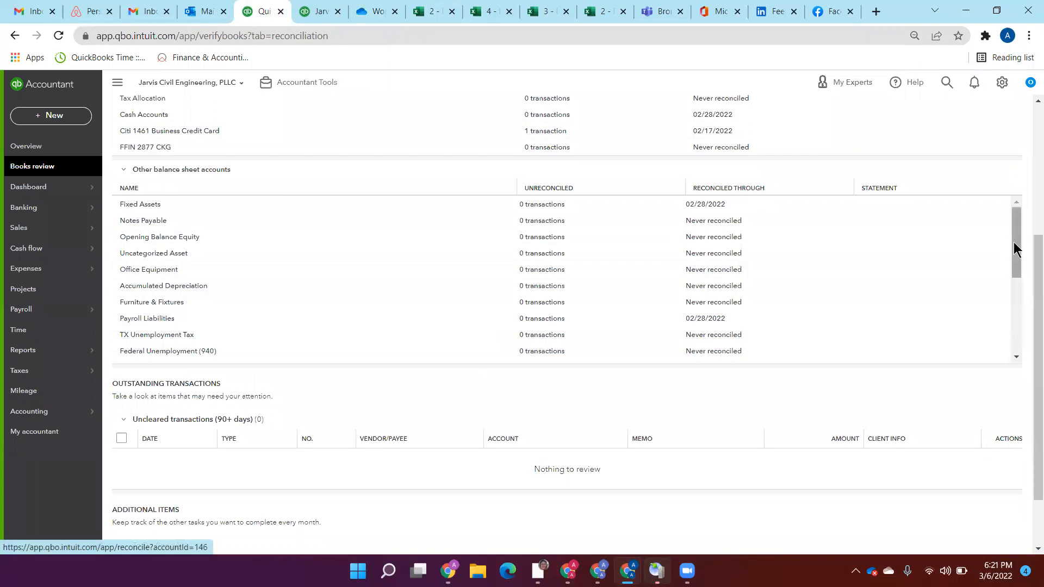
click(1015, 357)
scroll(1016, 357, down, 5)
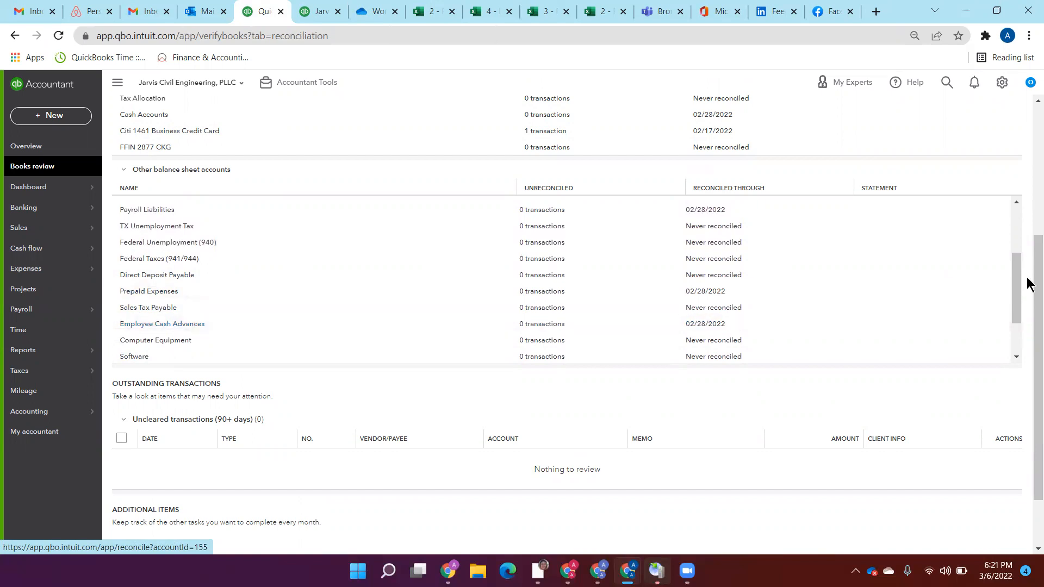
scroll(1014, 359, down, 1)
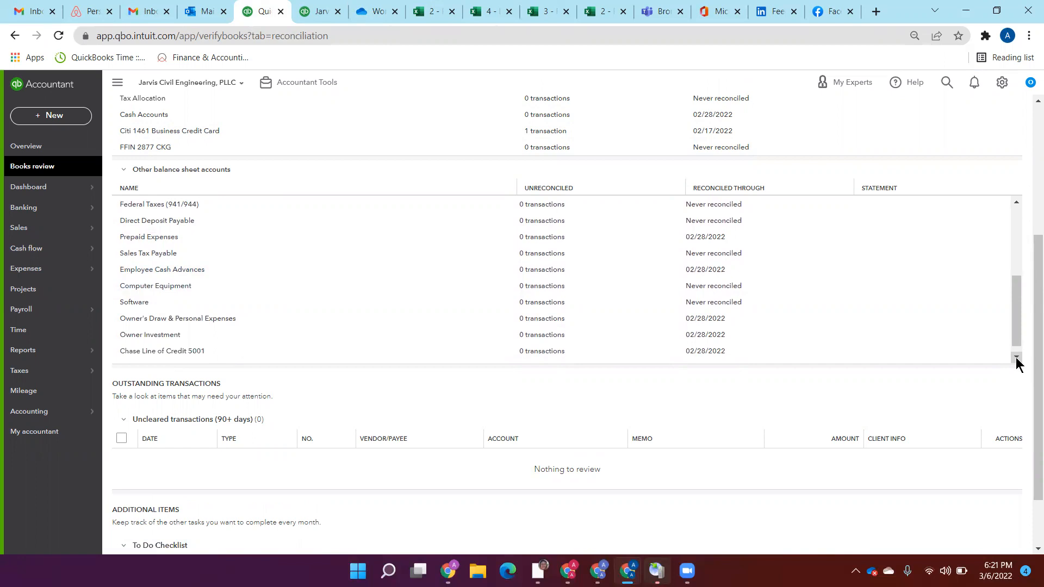
click(1016, 358)
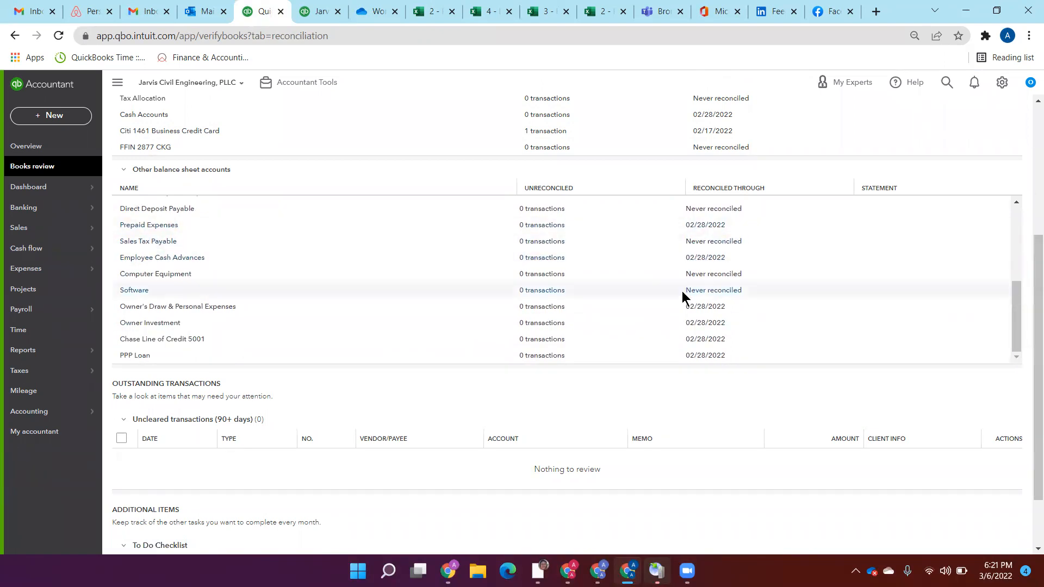
Step: View the reconcile page for Employee Cash Advances and return to the end of the other balance sheet accounts list
click(707, 257)
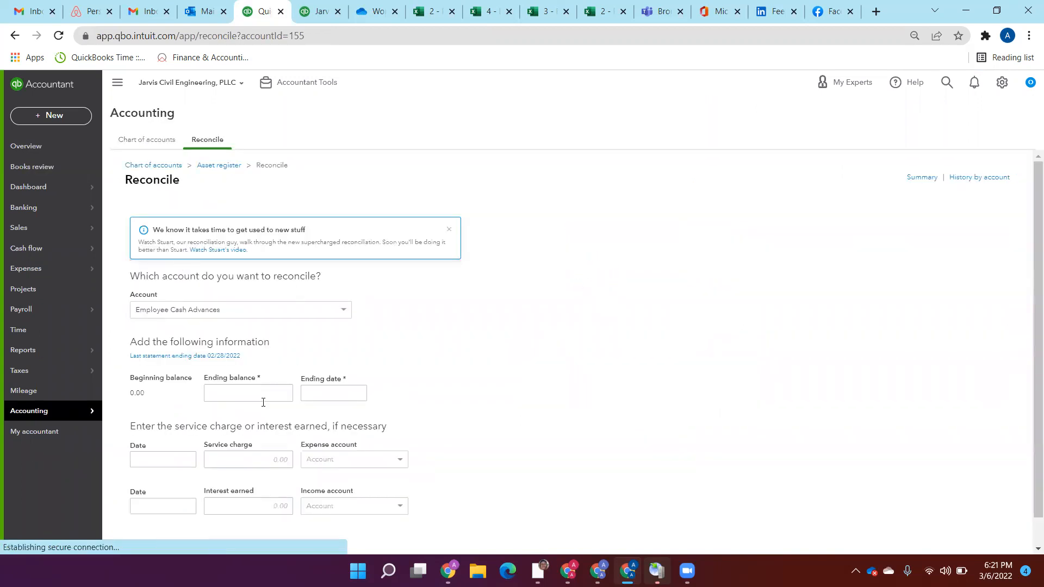
click(16, 35)
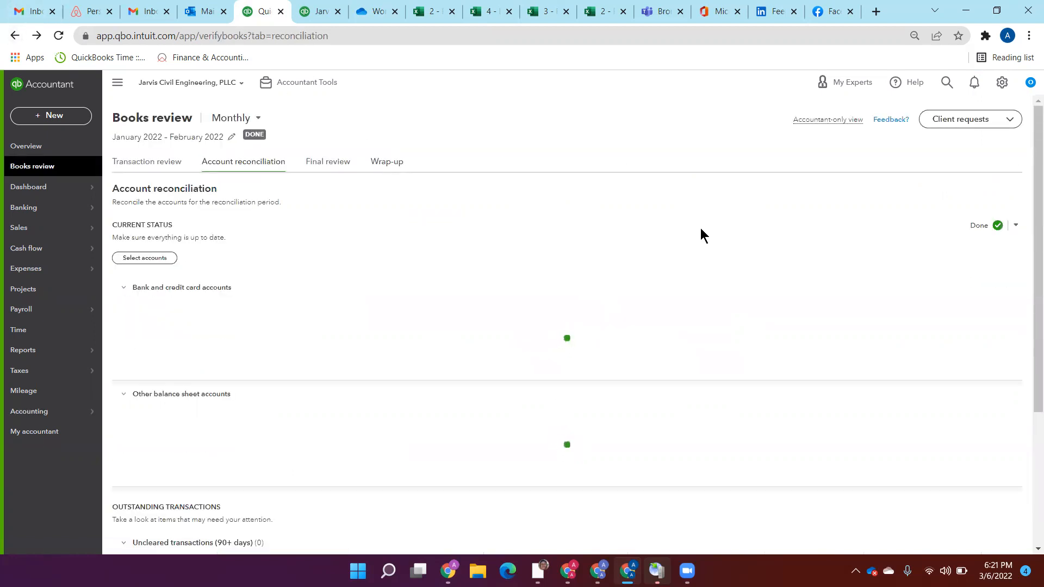
drag(1027, 181, 1027, 298)
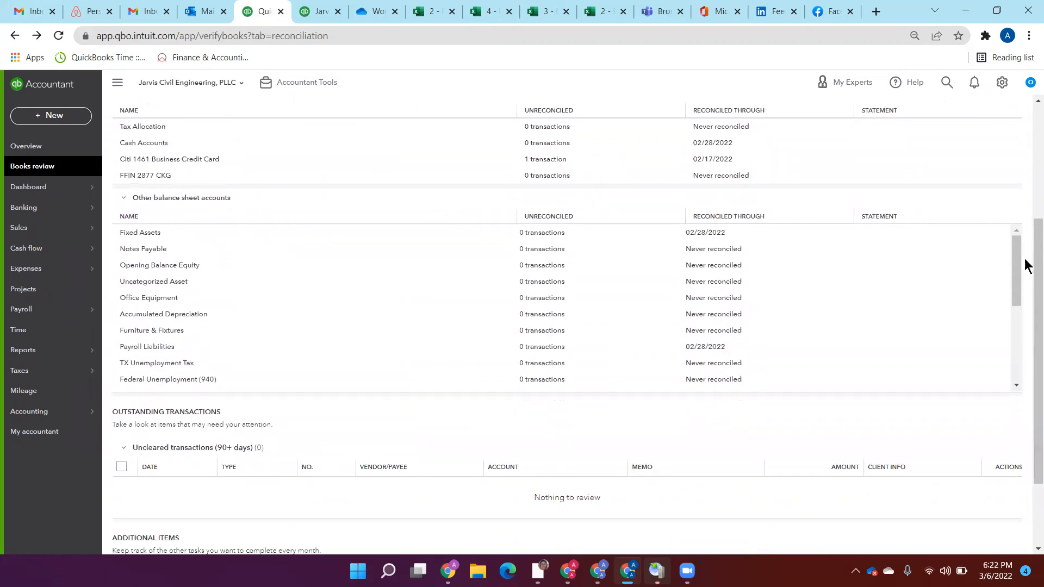
drag(1016, 258, 1016, 342)
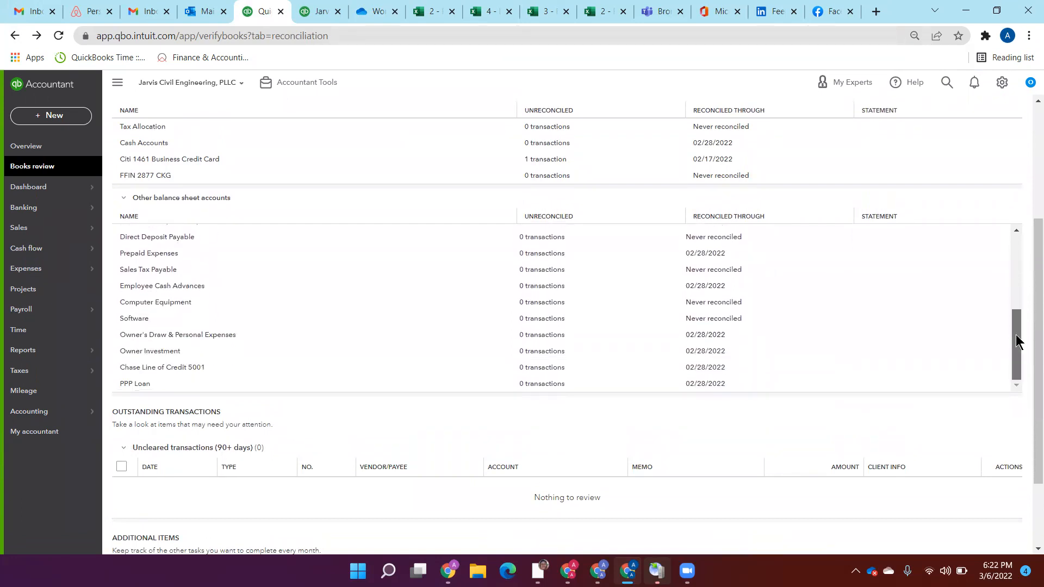
Step: Reopen the Federal Taxes (941/944) transaction report from the balance sheet and set its period start to 01/01/2021
click(310, 12)
click(771, 328)
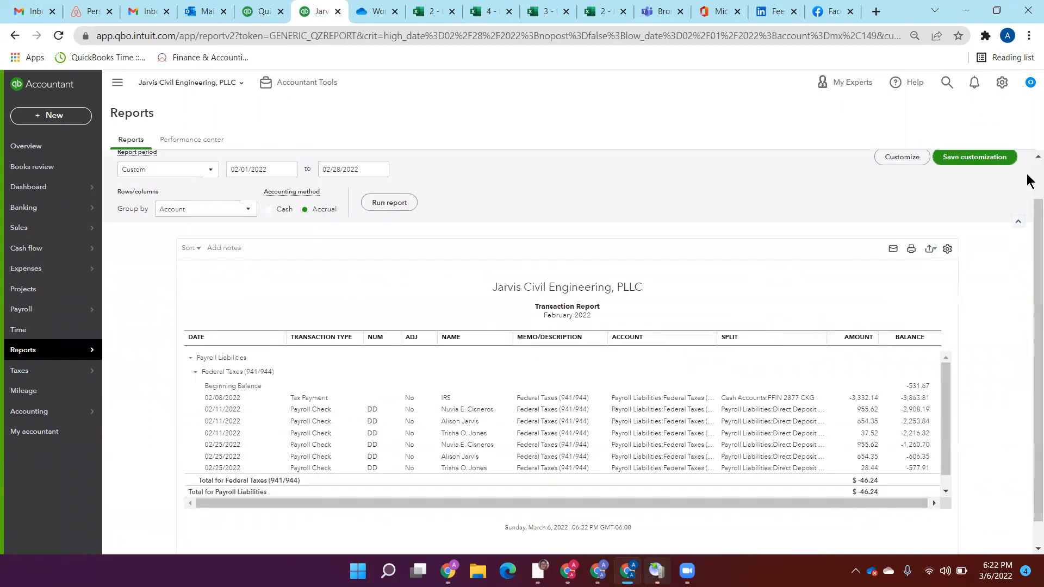
scroll(181, 298, up, 1)
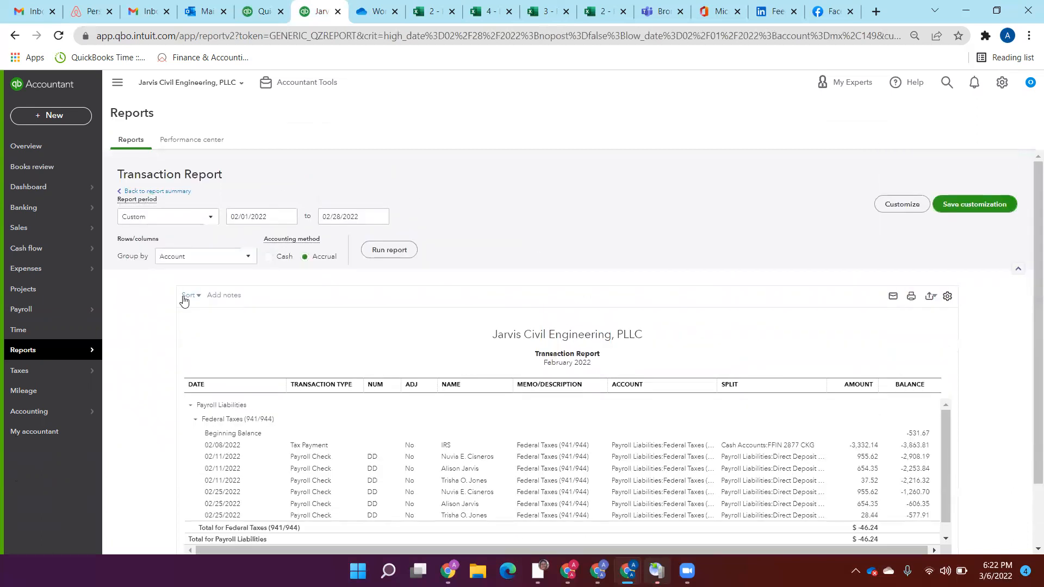
click(247, 214)
text(01/01/2021)
key(Tab)
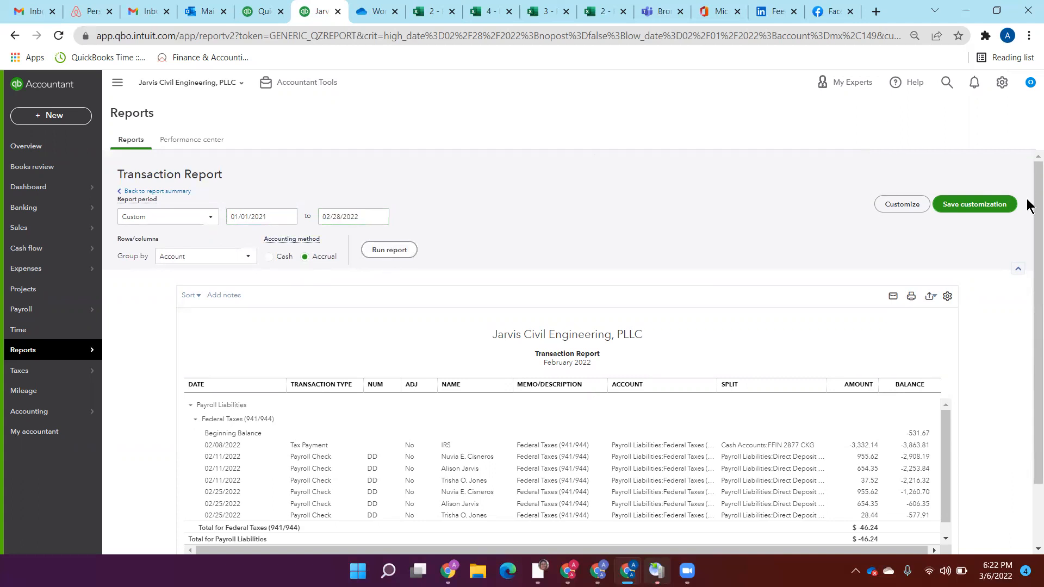
Step: Inspect the 10/31/2021 journal entry in the Federal Taxes (941/944) report, close it and examine the remaining transactions and totals
scroll(1027, 200, down, 2)
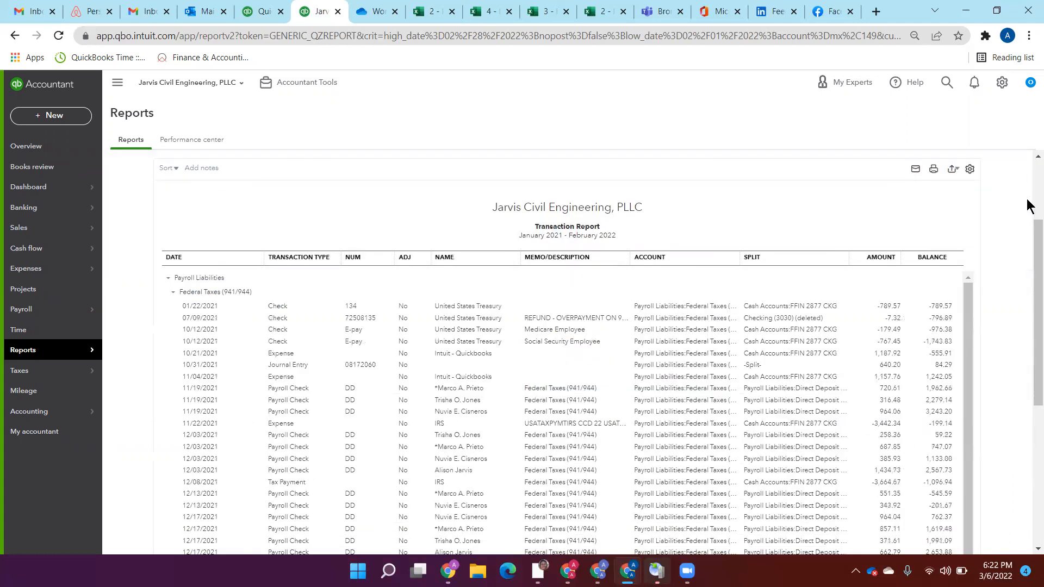
click(890, 366)
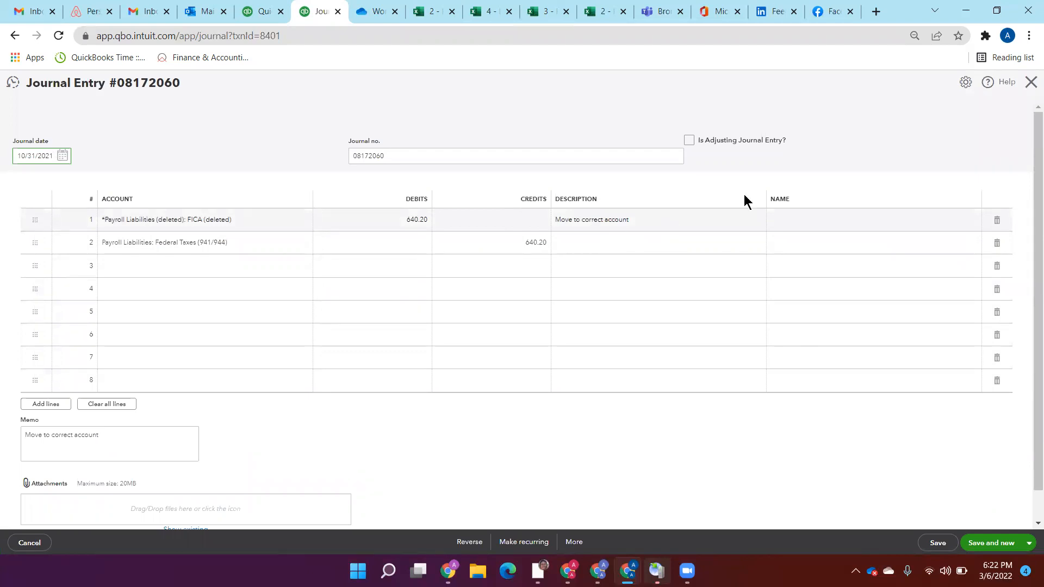
click(1031, 82)
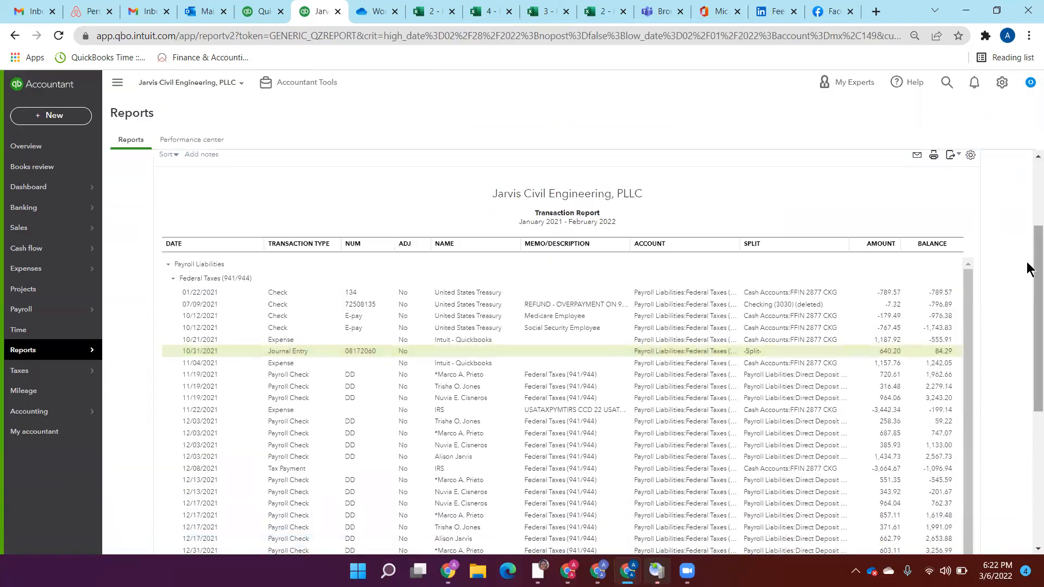
drag(1027, 268, 1027, 375)
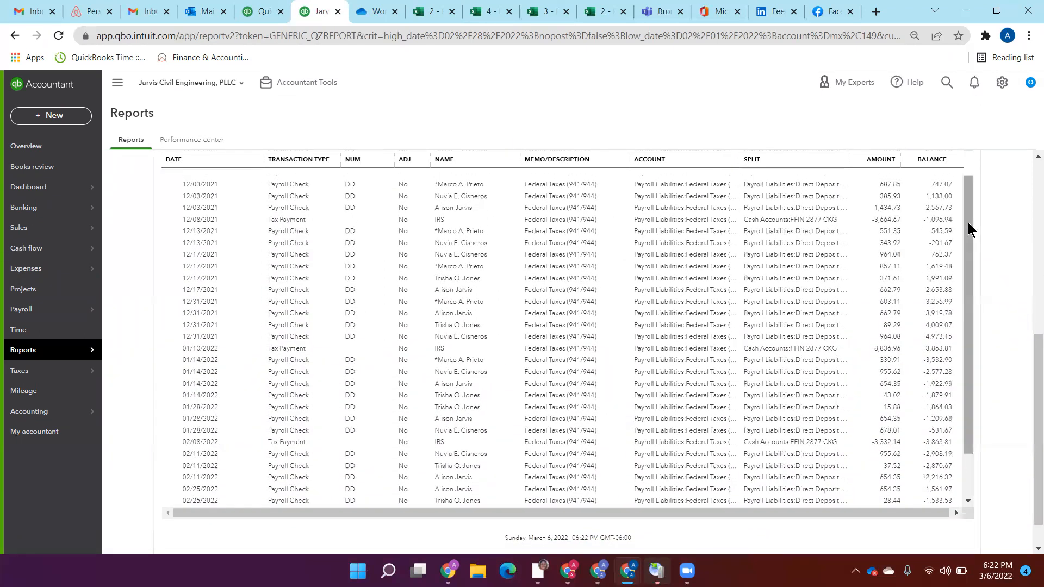
drag(967, 223, 970, 314)
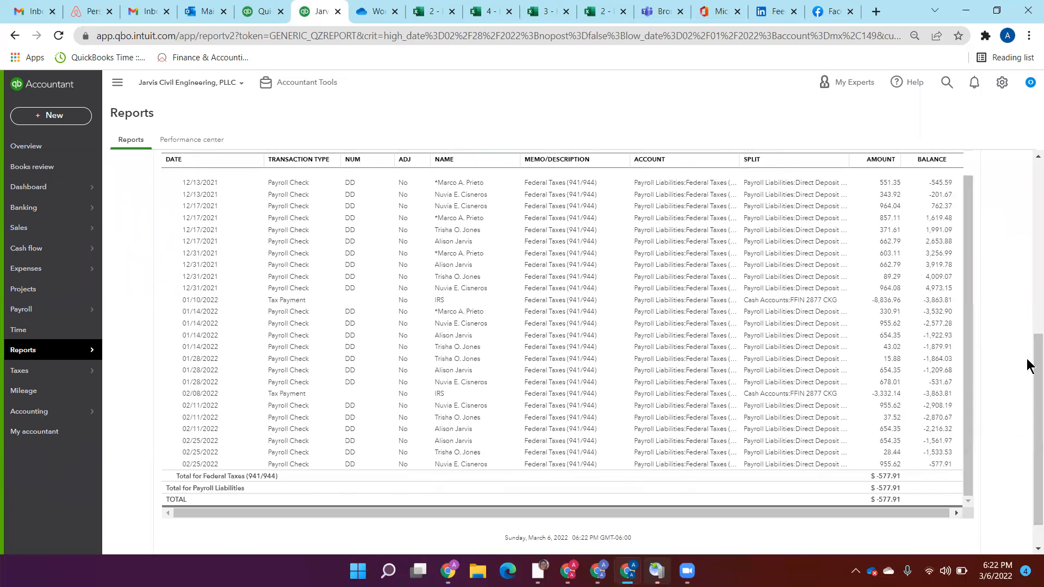
drag(1027, 375, 1027, 359)
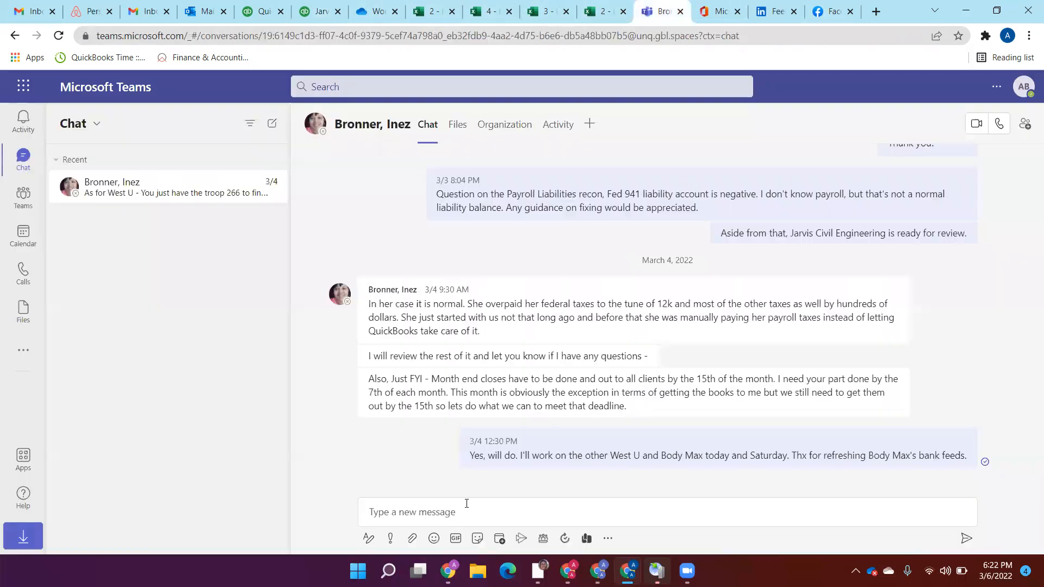
Step: Switch to Microsoft Teams and draft the chat message "Jarvis: why no work paper for Payroll liability?"
click(657, 11)
click(550, 513)
text(Jarvis: )
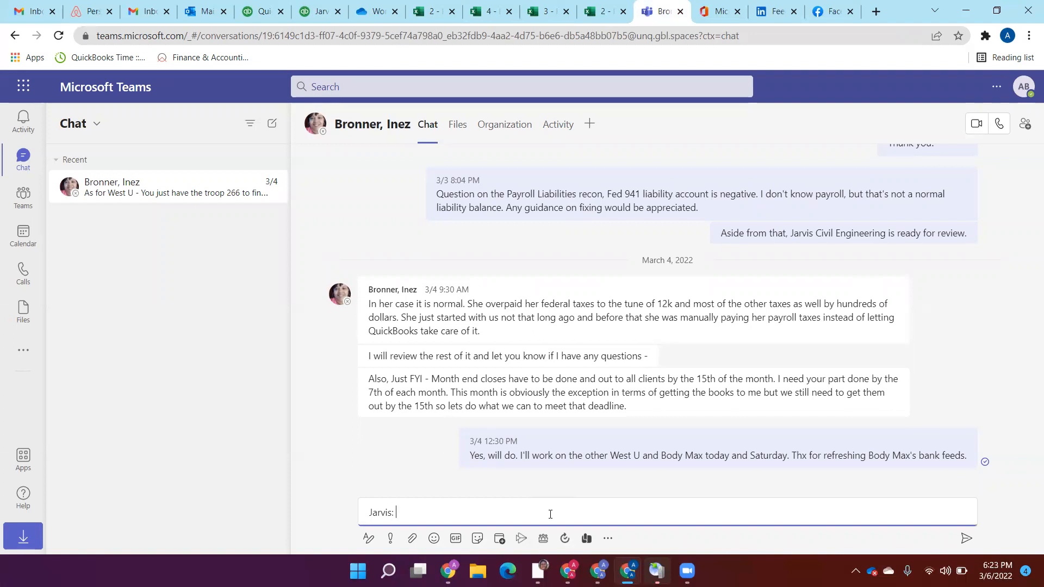
text(why no work paper for Payroll liability?)
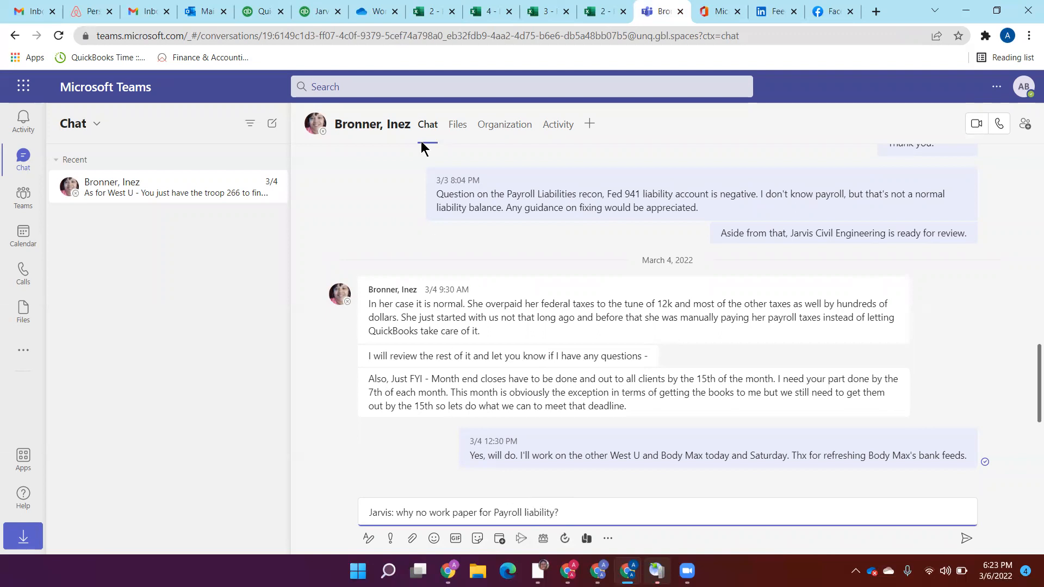
Step: Switch to QuickBooks, recheck the Federal Taxes transaction report and view the Books review reconciliation list
click(308, 7)
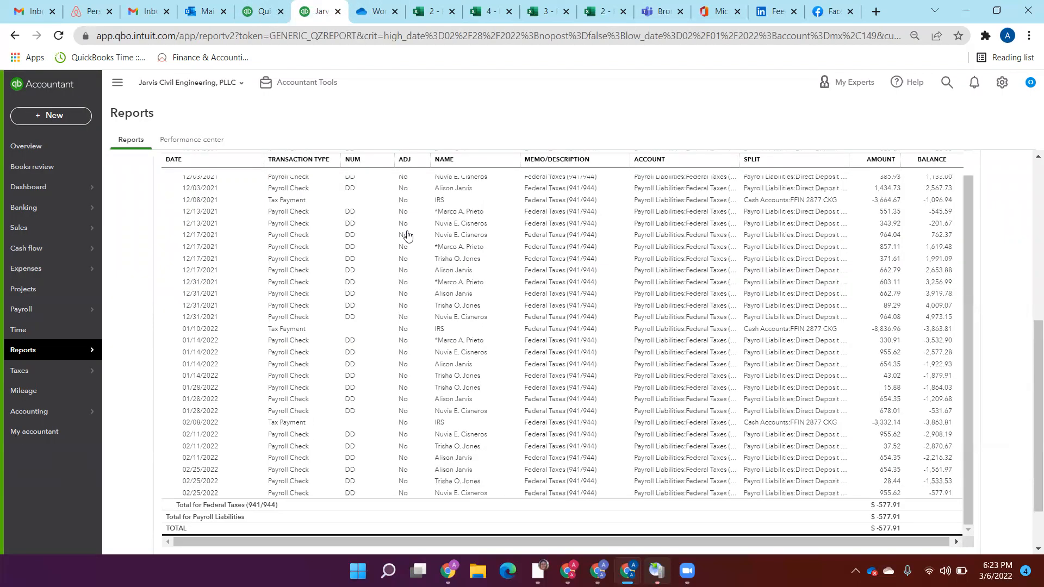
scroll(1029, 173, up, 5)
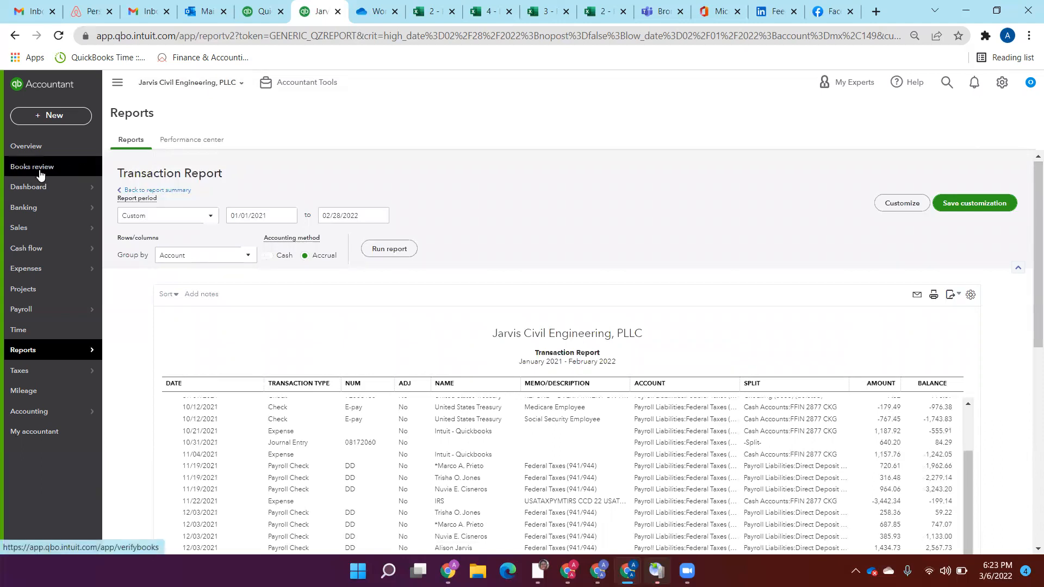
click(256, 11)
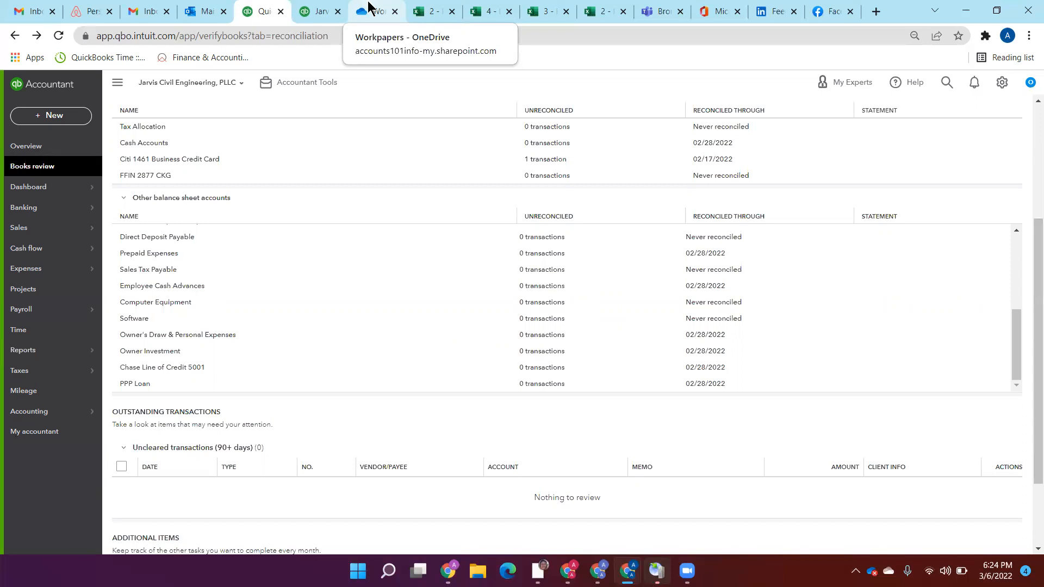
Step: Switch to the February 2 - Prepaid workbook, check the RLI Insurance amortization formula and enter =5162.5/8850 in cell D15
click(432, 12)
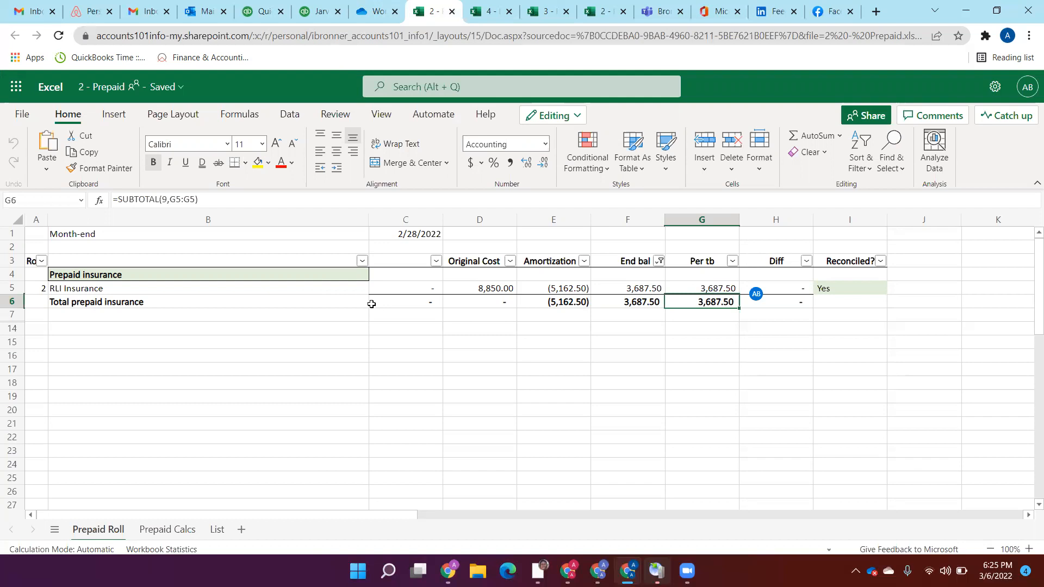
click(553, 289)
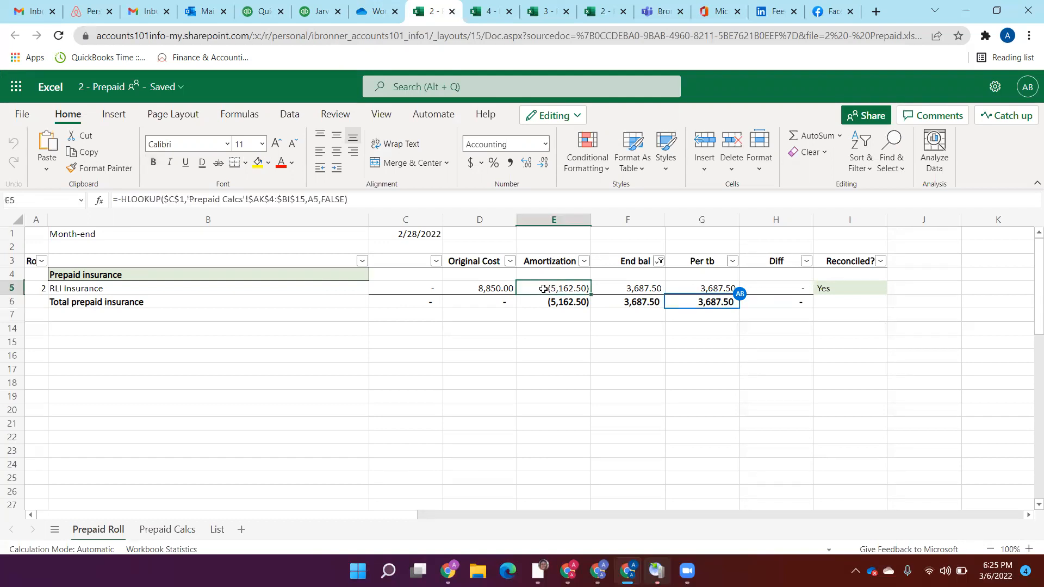
click(483, 343)
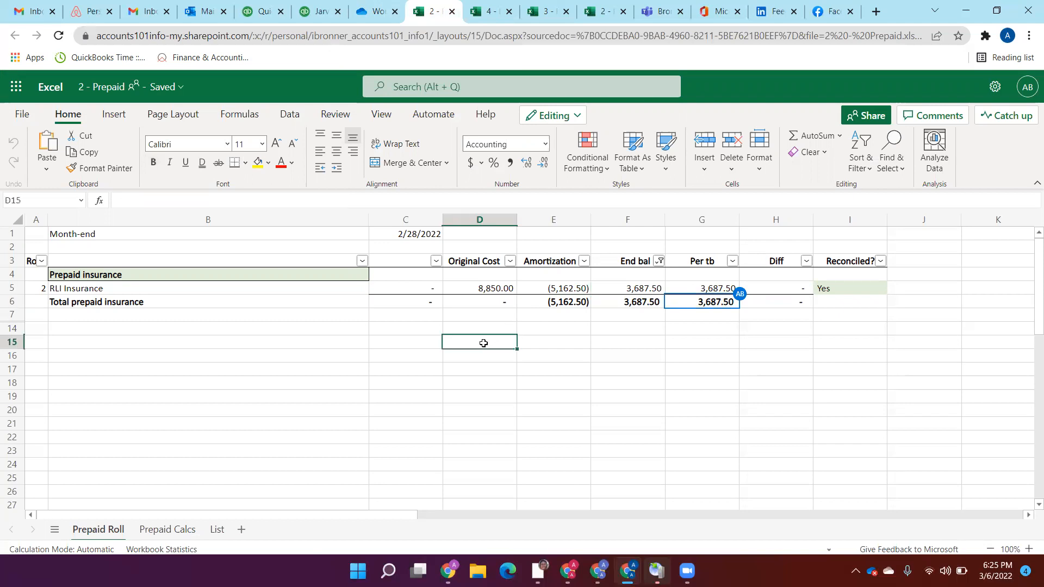
text(=5)
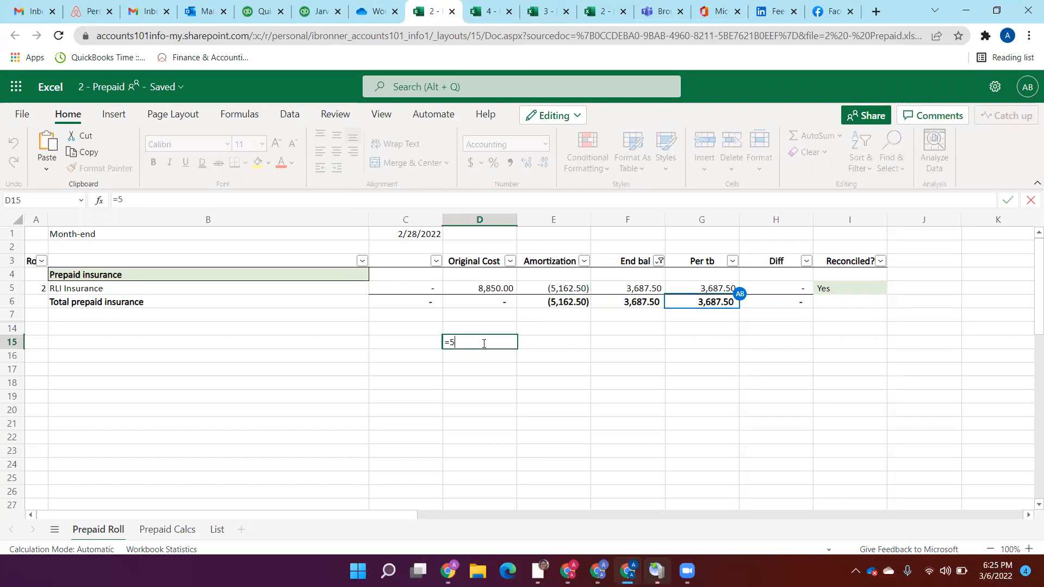
text(162.5/8850)
key(Return)
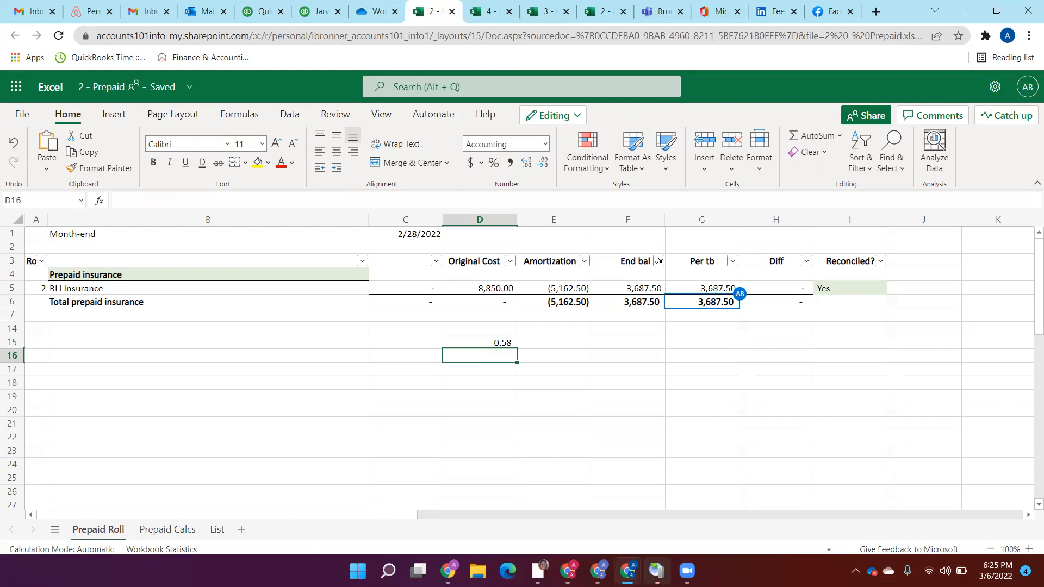
Step: Calculate the monthly RLI amortization with =8850/12 in cell D16 and the remaining months with =3687.5/D16 in cell E16
text(=8850/12)
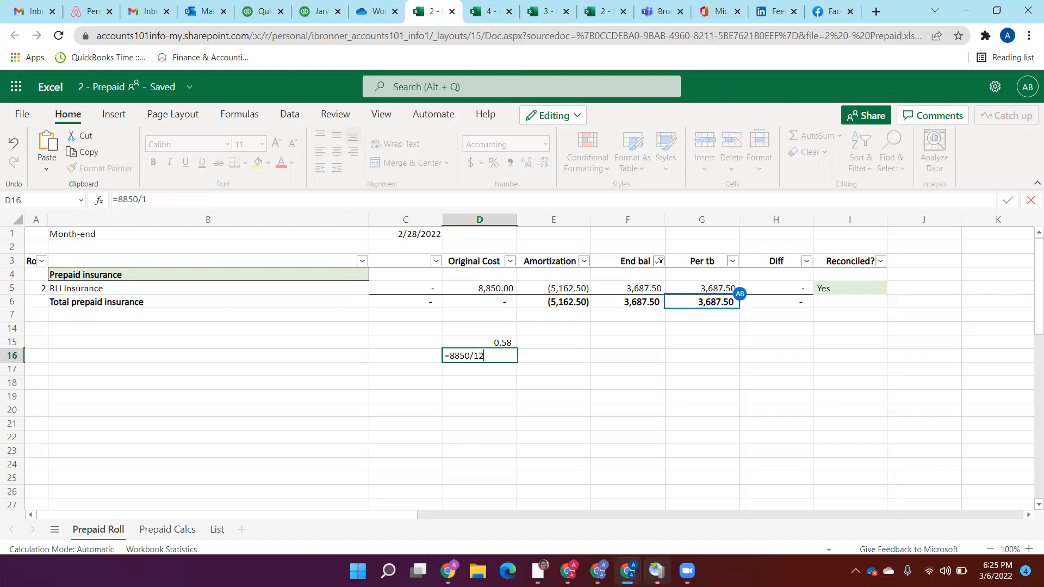
key(Return)
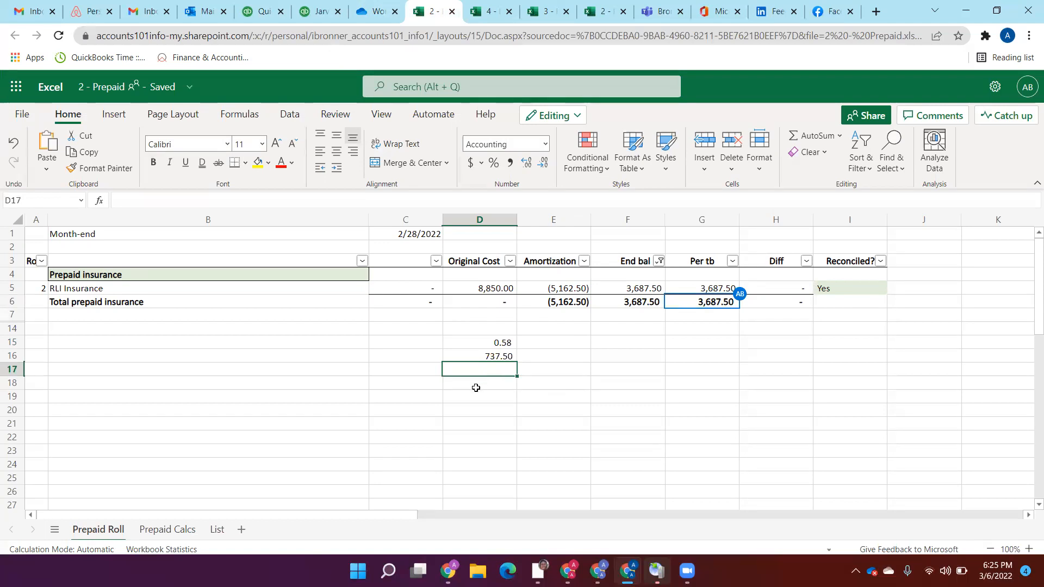
click(709, 262)
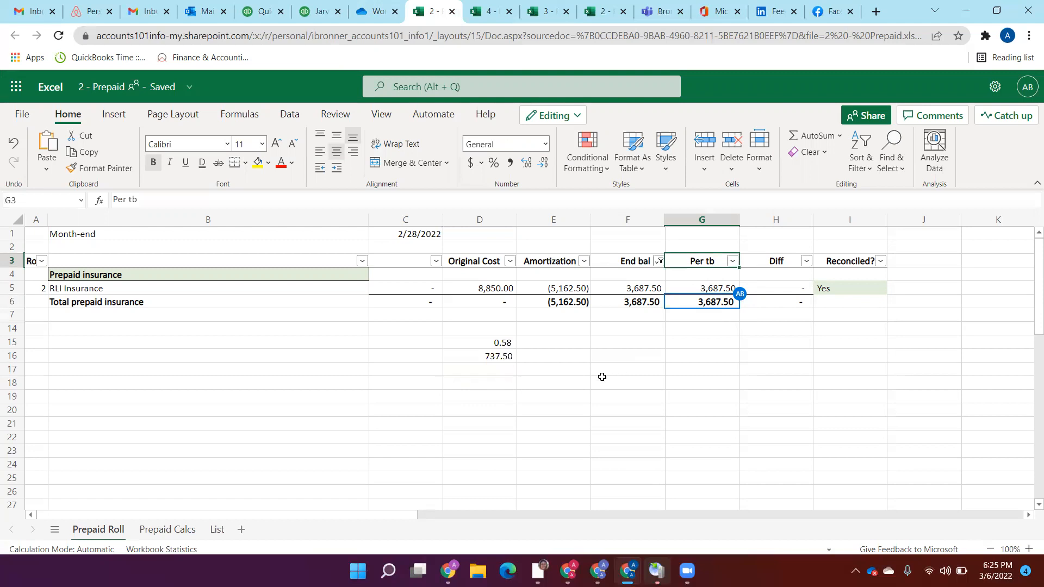
click(560, 359)
text(=3)
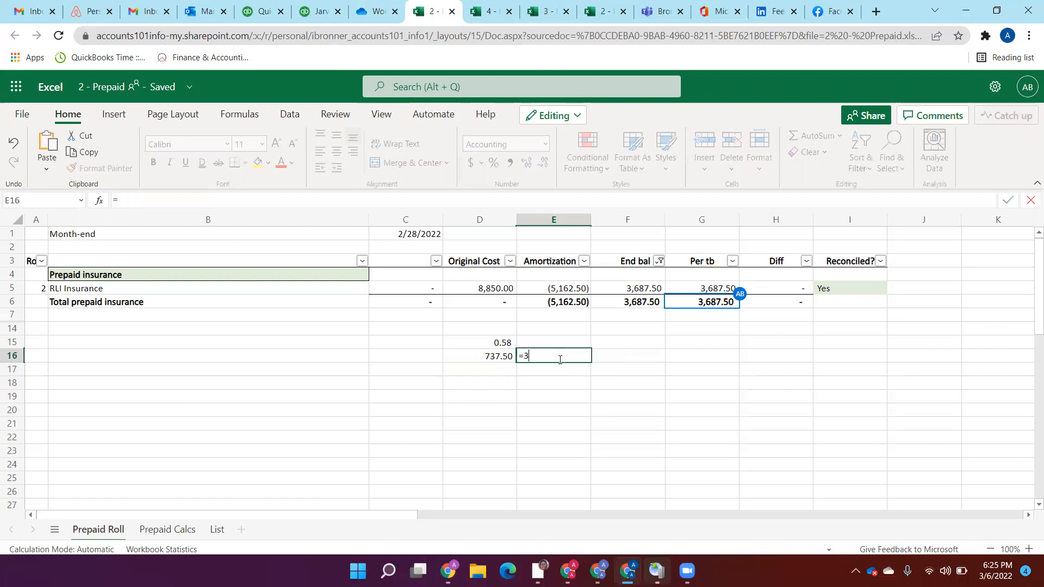
text(687.5/)
key(Left)
key(Return)
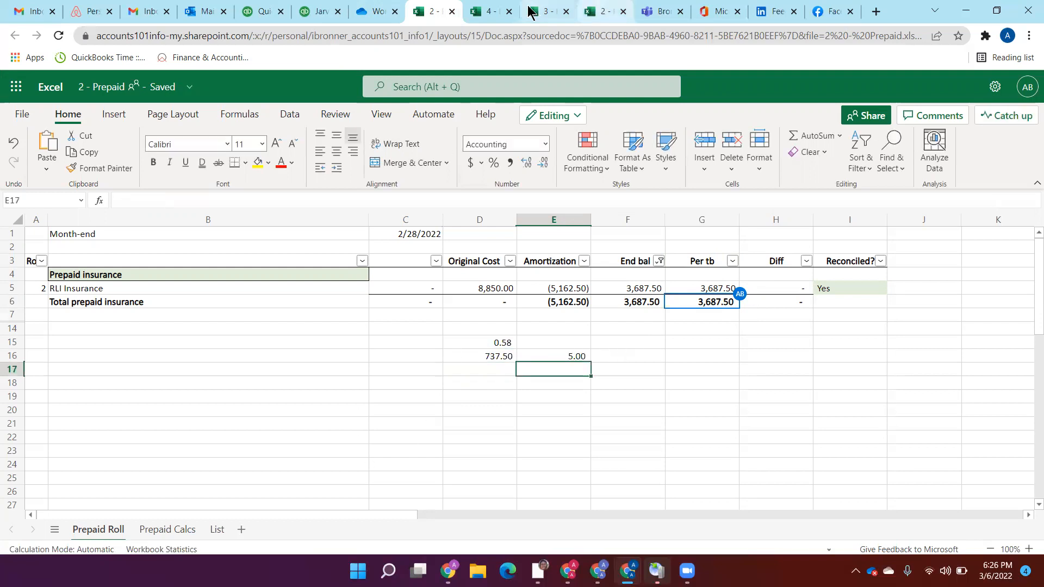
Step: Switch to QuickBooks, open the Prepaid Expenses register from the reconciliation list and compare it with the Prepaid workbook
click(272, 11)
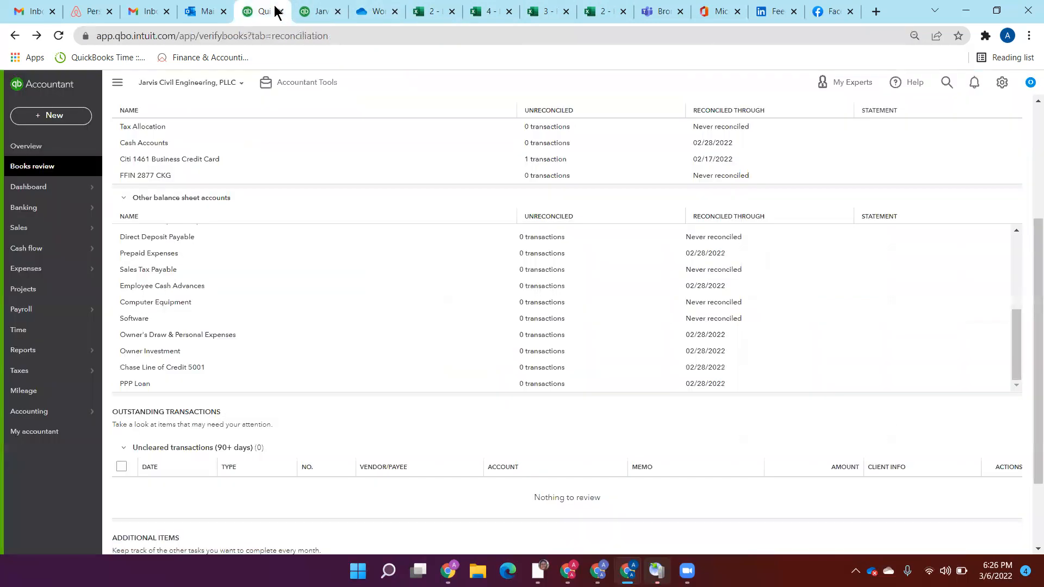
click(146, 253)
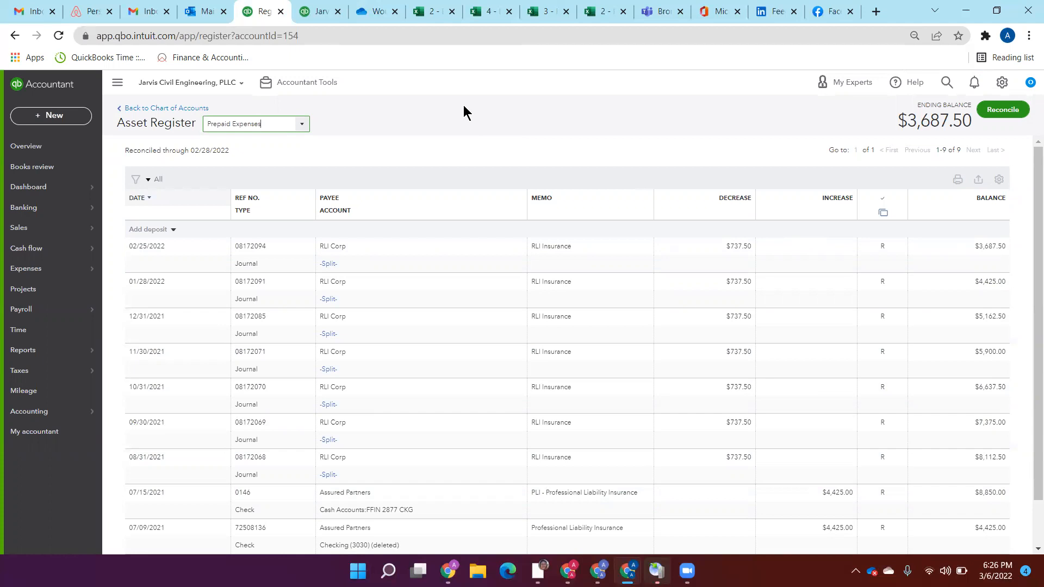
click(422, 20)
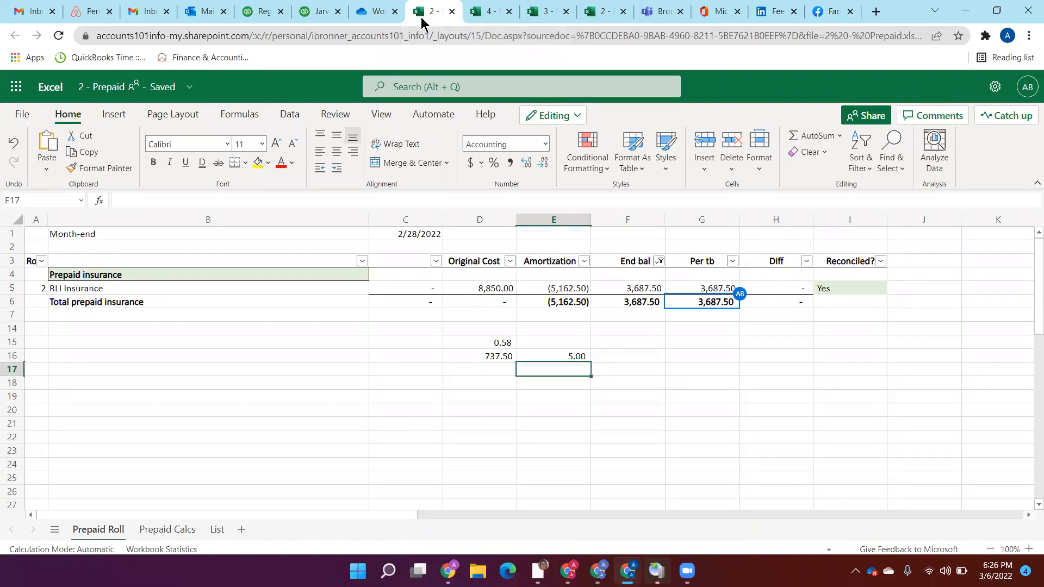
click(314, 18)
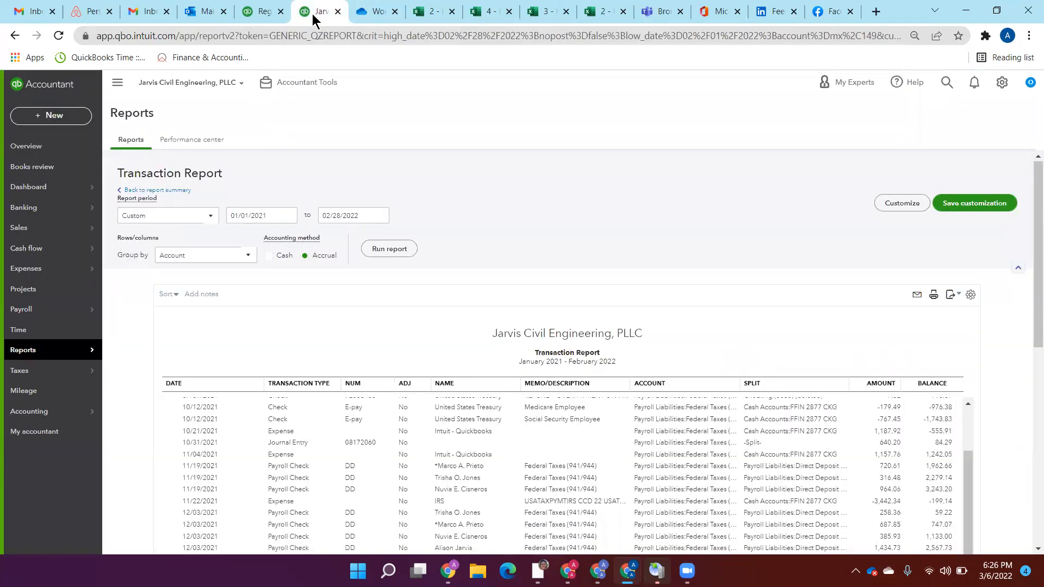
click(251, 12)
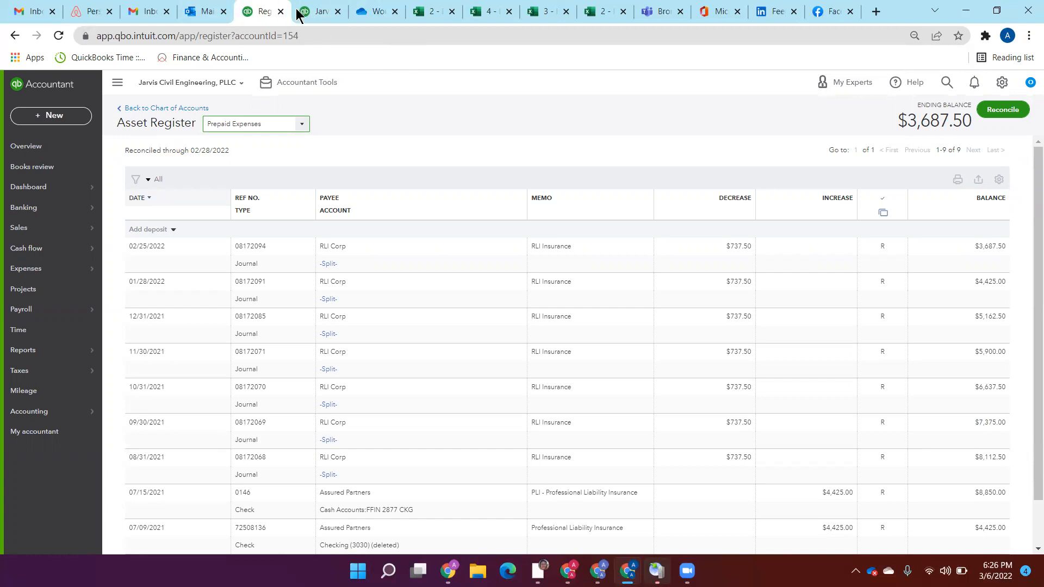
Step: Switch to OneDrive to examine the Jarvis Engineering 2201 Workpapers folder, and view the February Debt Roll workbook
click(327, 12)
click(370, 14)
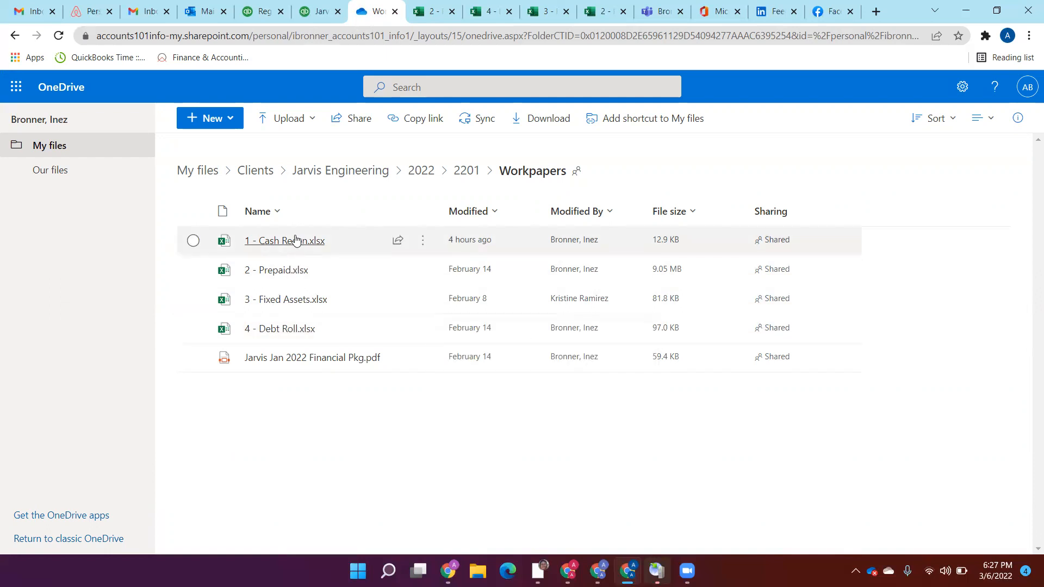
mouse_move(295, 239)
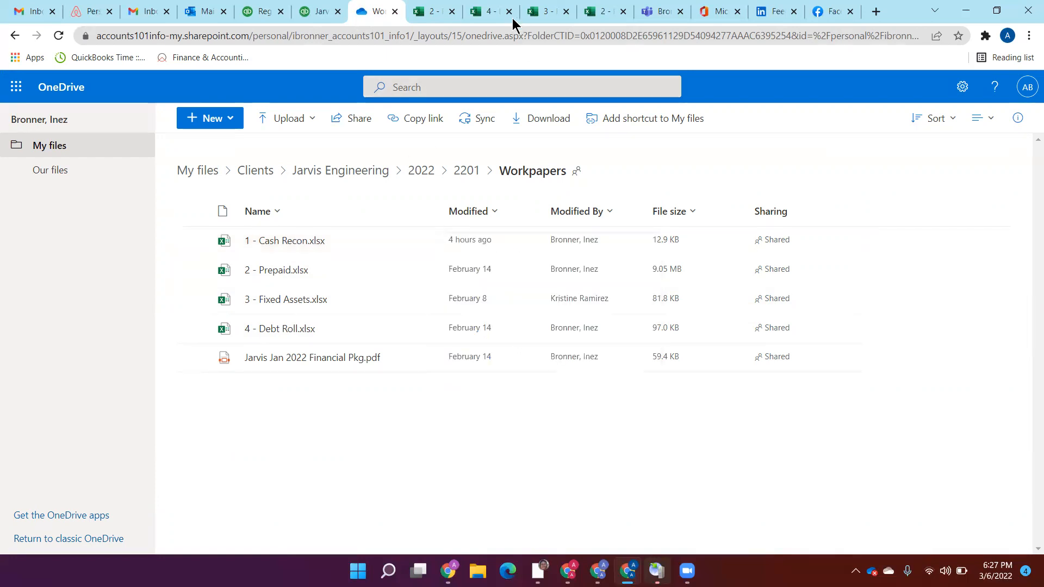
click(496, 11)
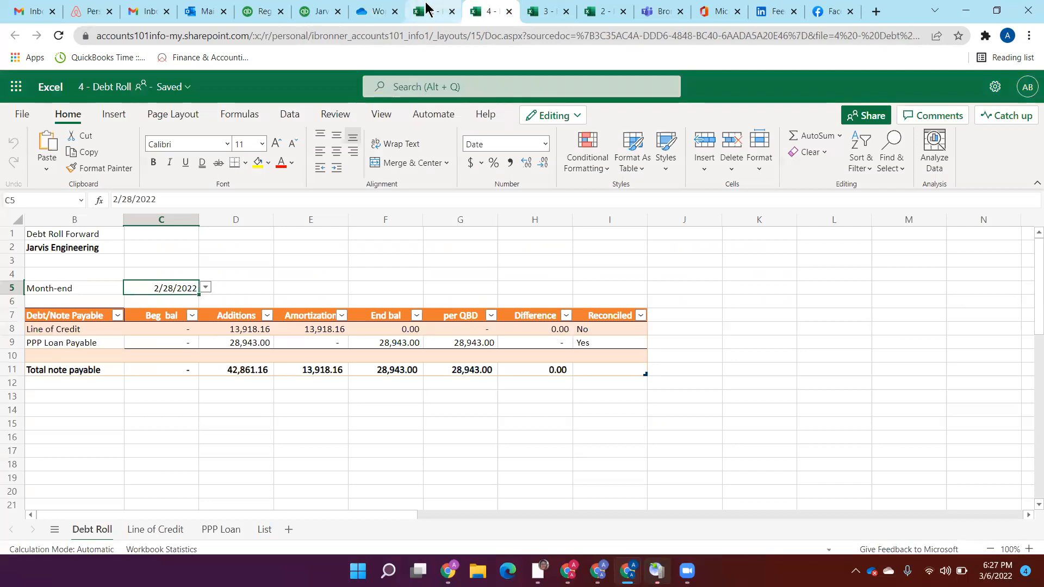
Step: Return to the QuickBooks Books review account reconciliation list and open the Owner's Draw & Personal Expenses register
click(427, 8)
click(318, 11)
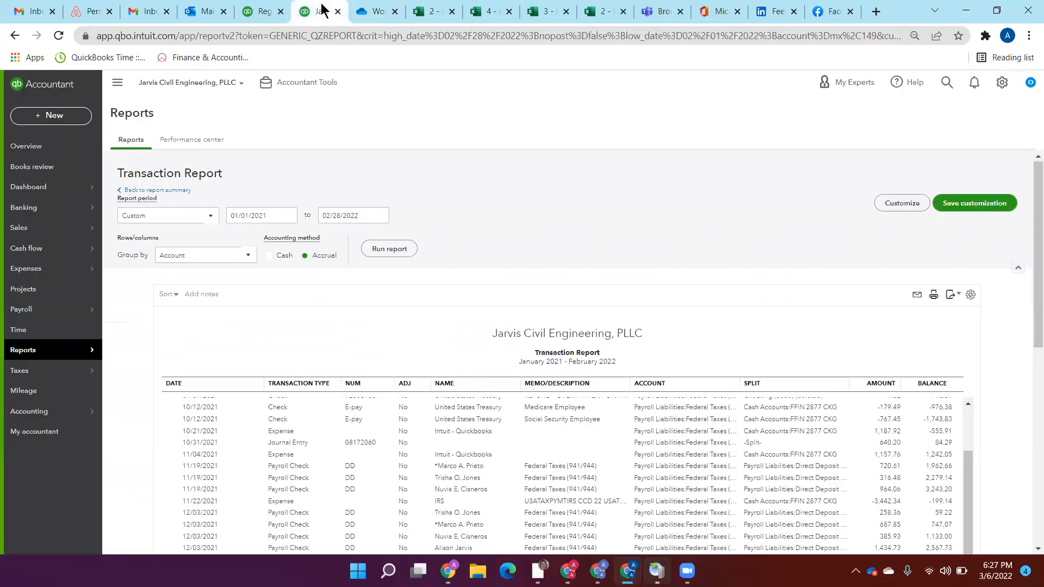
click(244, 8)
click(319, 7)
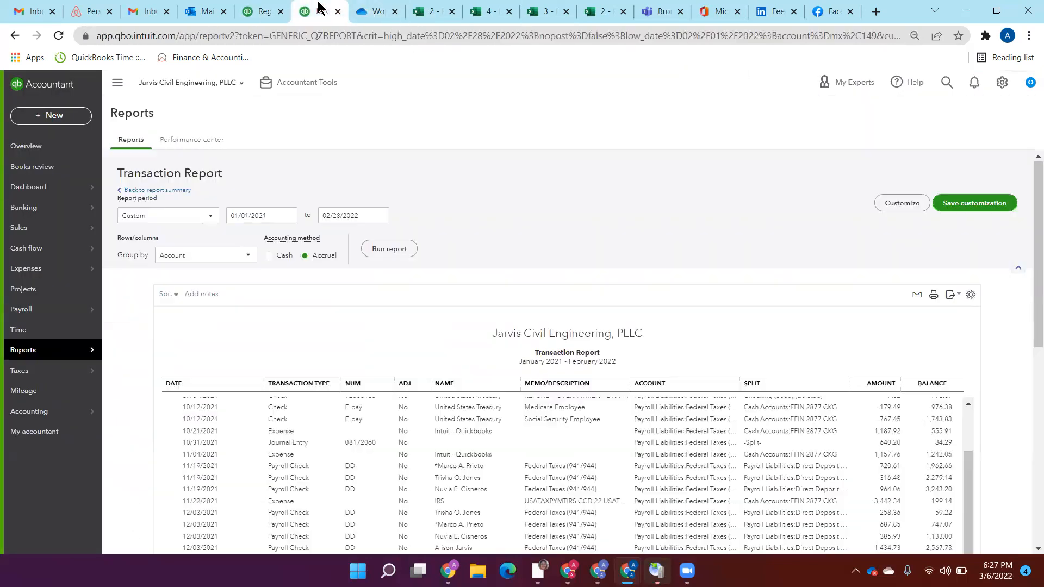
click(257, 11)
click(15, 36)
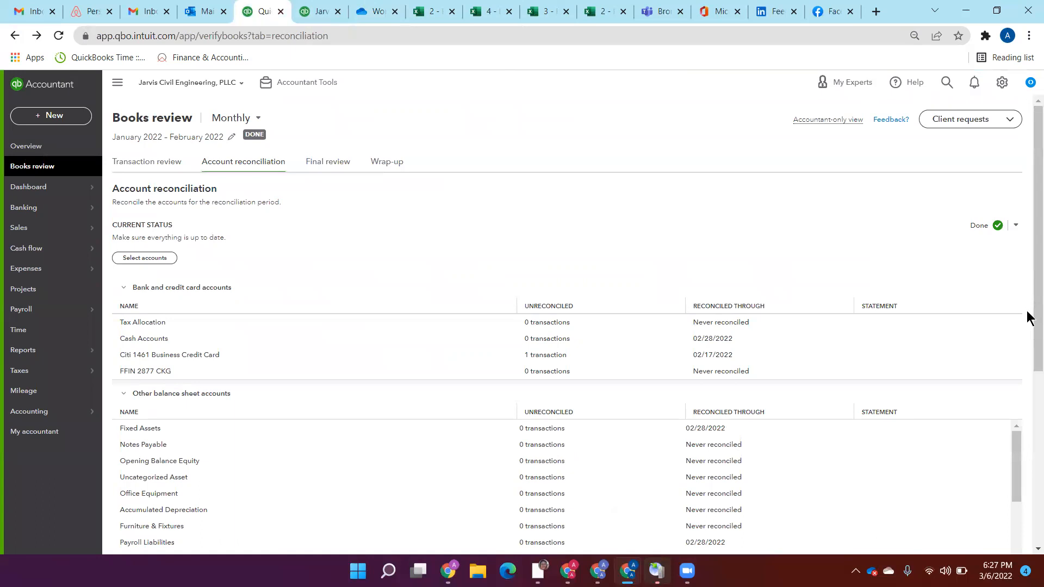
drag(1027, 312, 1027, 478)
drag(1019, 186, 1014, 270)
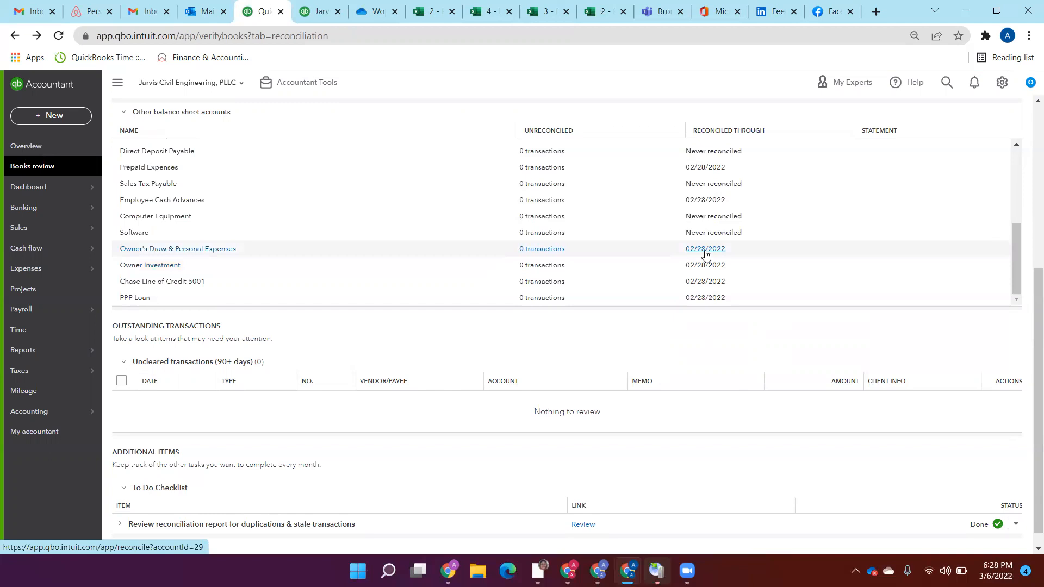
click(185, 249)
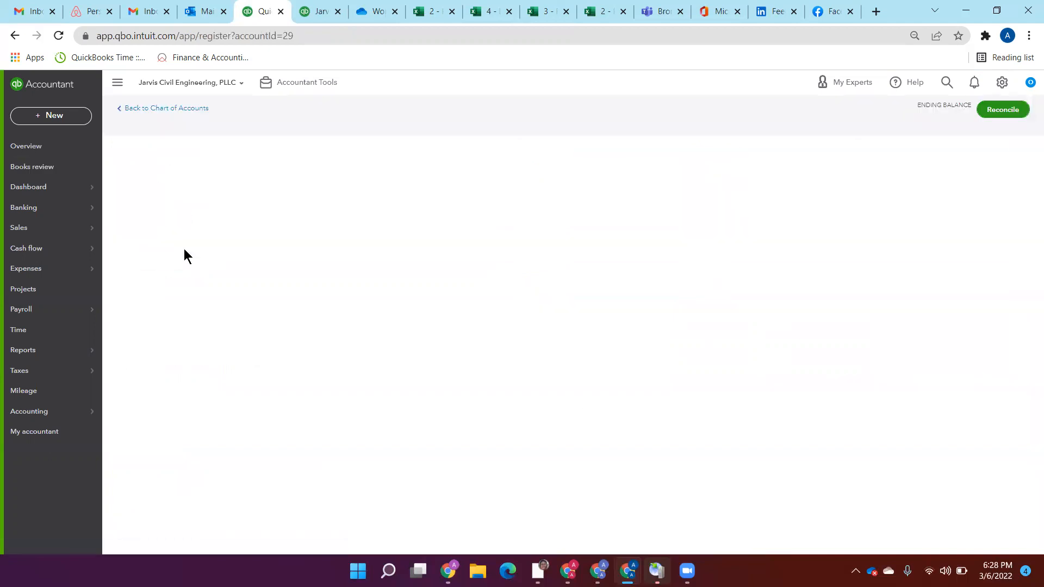